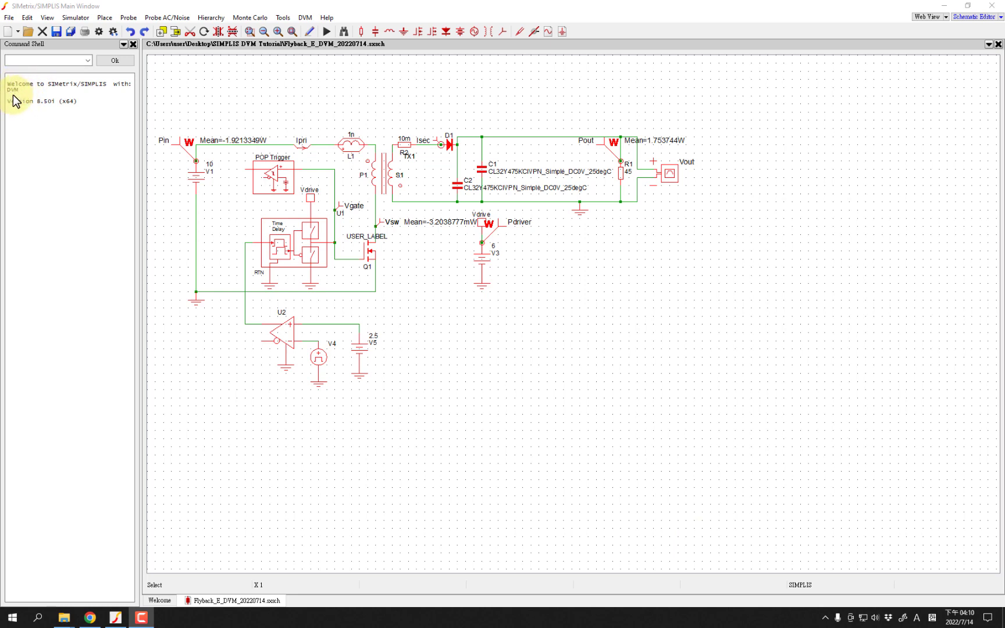
# Place a DVM input source beside the old supply V1
pyautogui.click(306, 18)
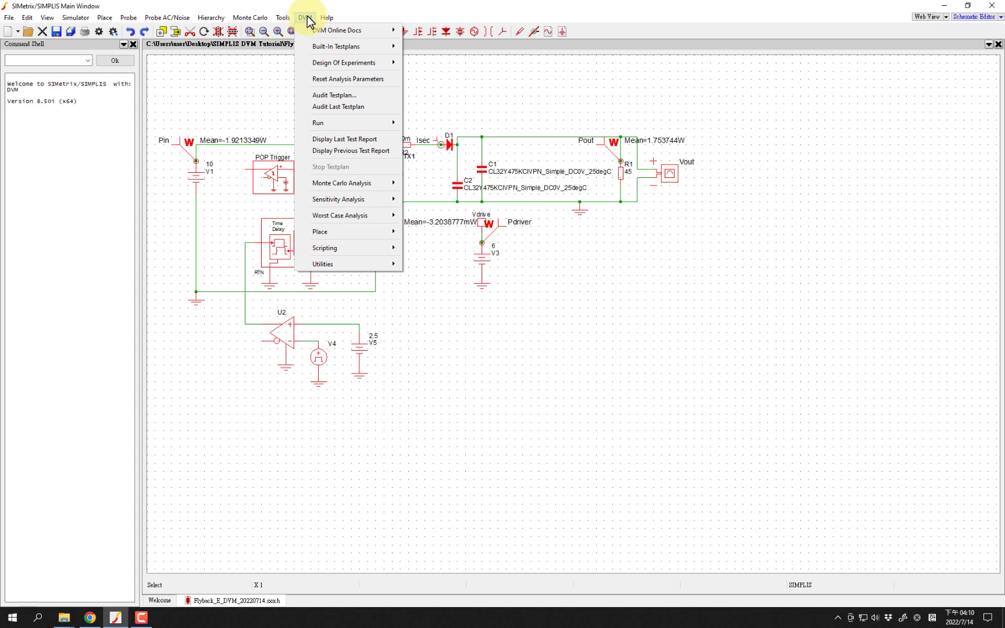
pyautogui.click(306, 18)
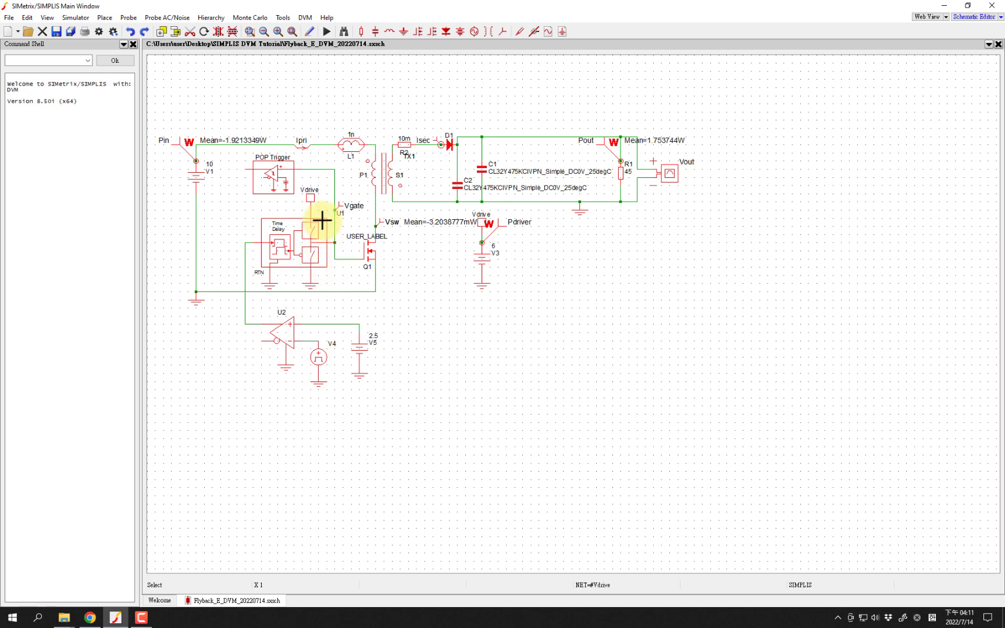
pyautogui.click(306, 19)
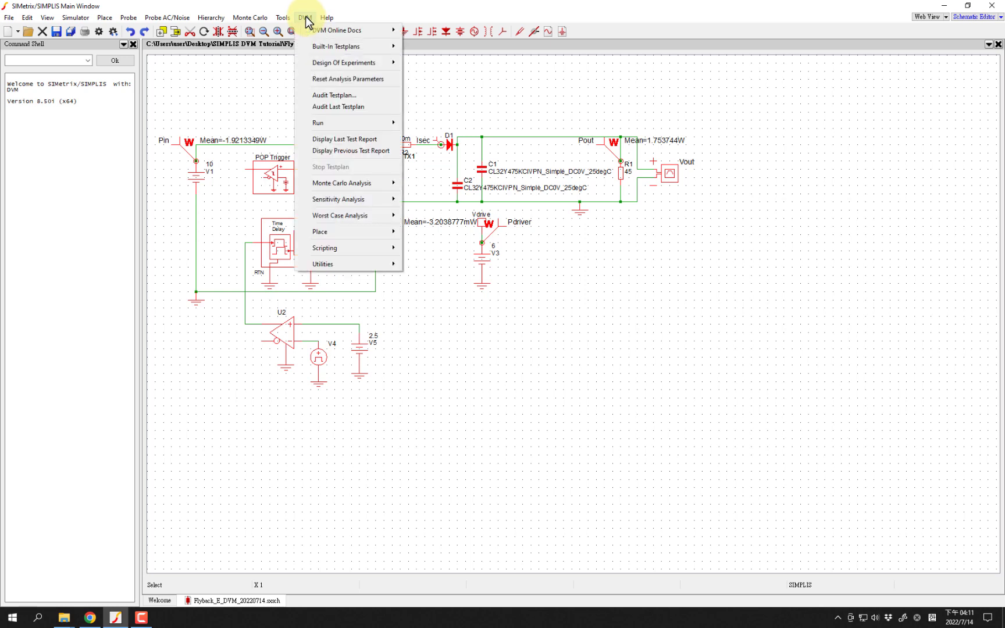
pyautogui.moveTo(337, 231)
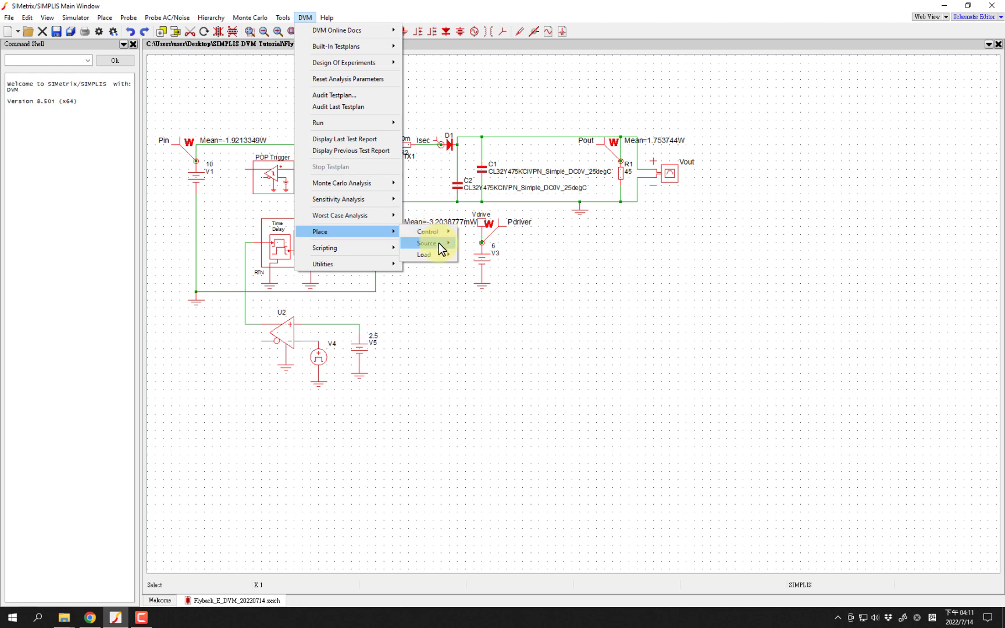
pyautogui.moveTo(426, 243)
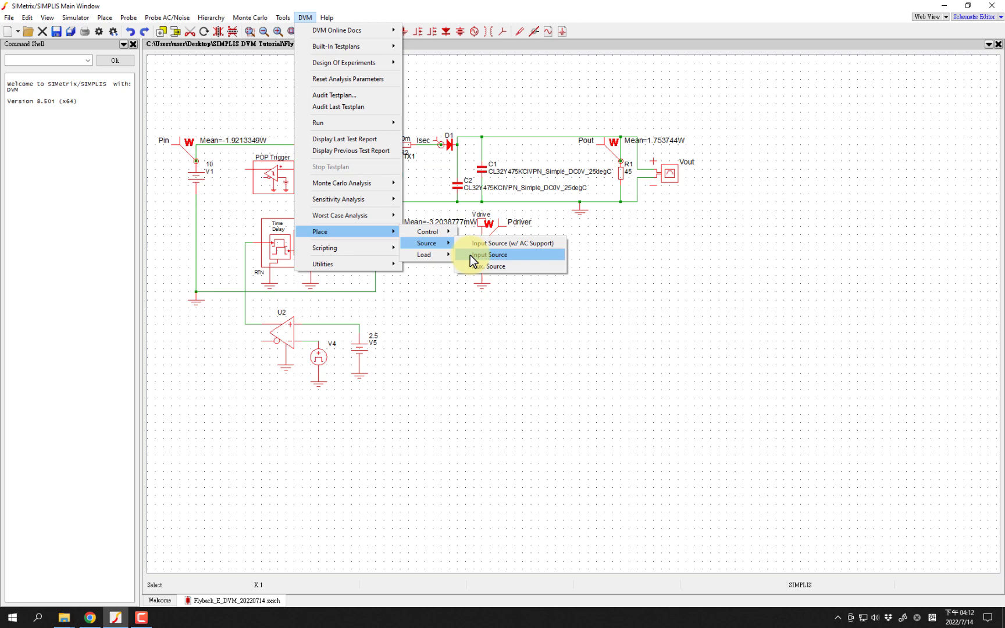
pyautogui.click(470, 254)
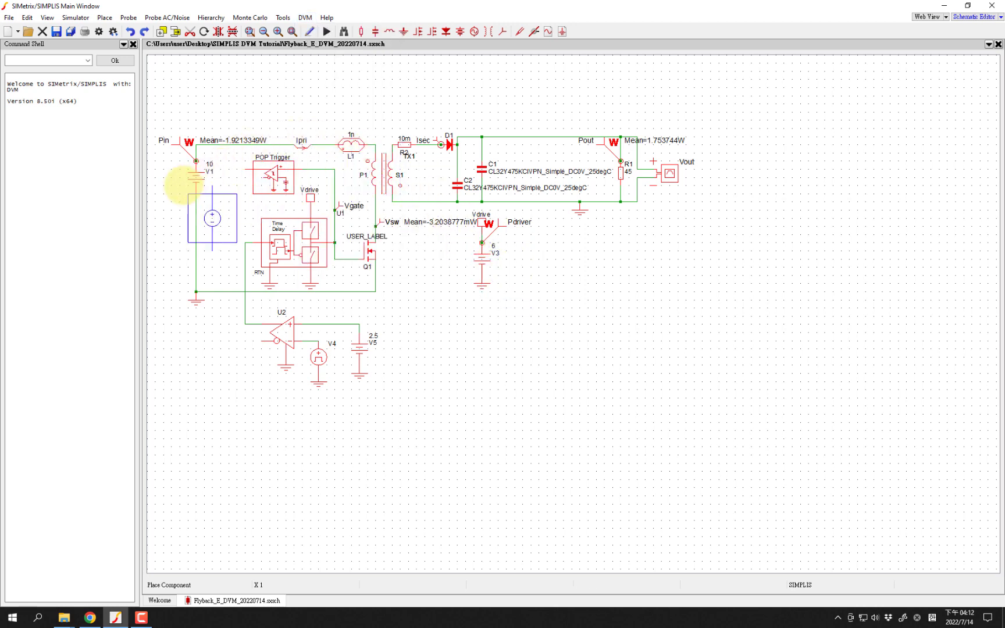
pyautogui.click(185, 185)
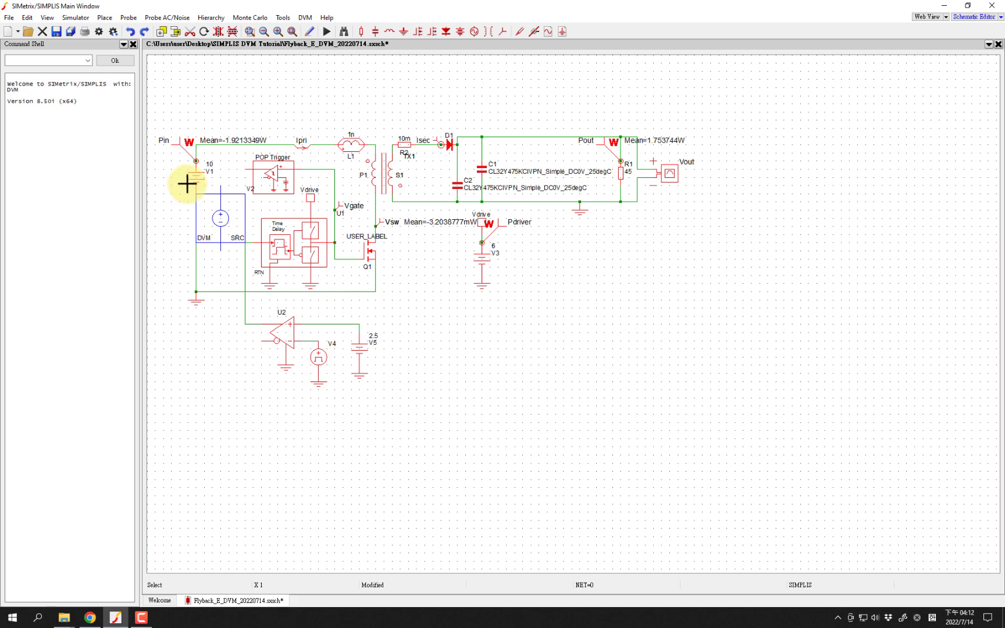
# Delete V1 and its stray wire, move the DVM source into place and wire it to ground
pyautogui.click(195, 177)
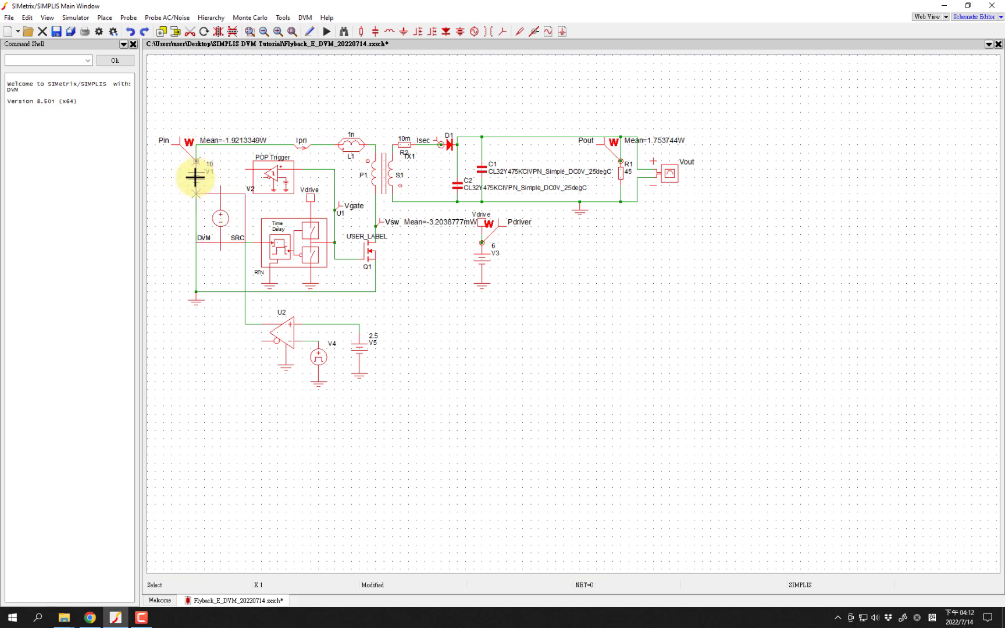
pyautogui.press('Delete')
pyautogui.click(197, 260)
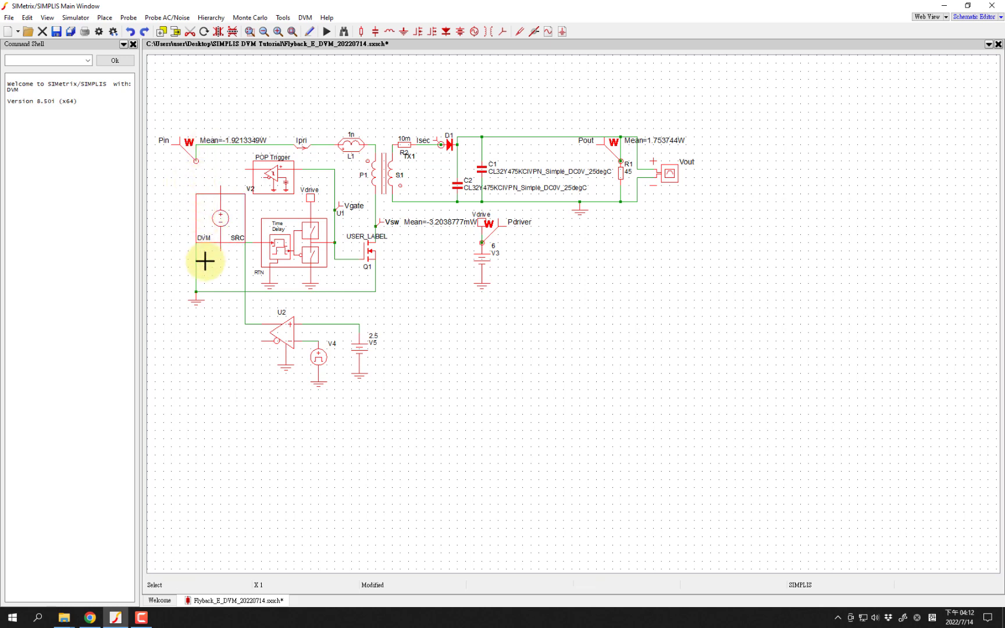
pyautogui.press('Delete')
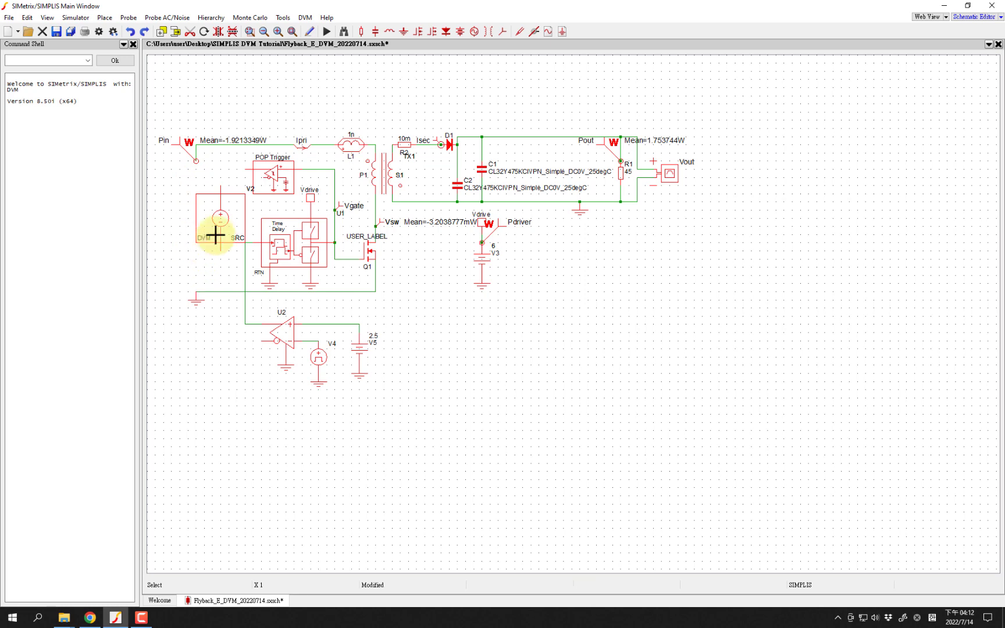
pyautogui.moveTo(221, 234); pyautogui.dragTo(199, 210)
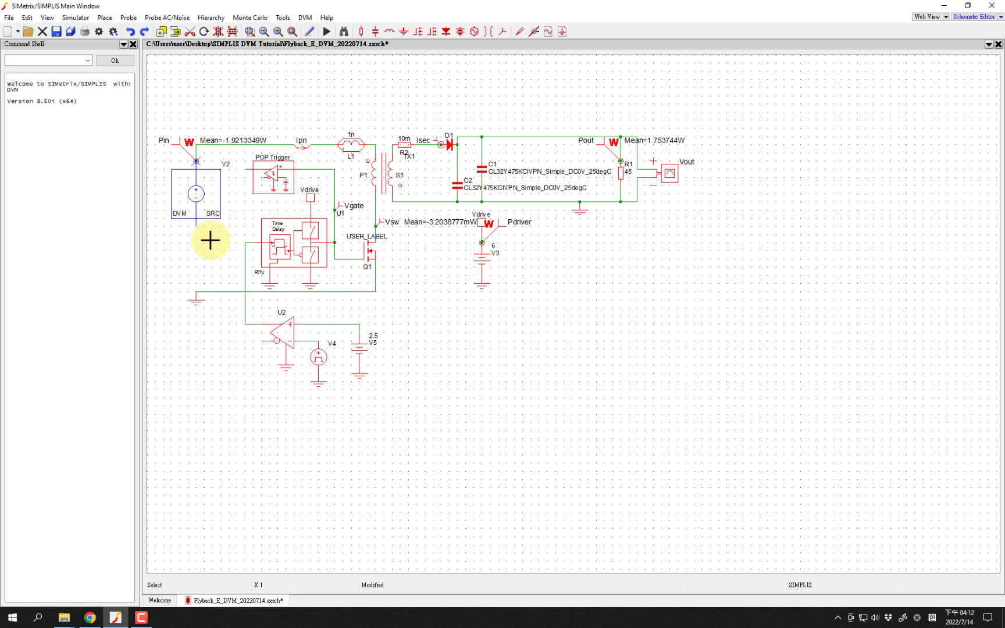
pyautogui.moveTo(197, 291); pyautogui.dragTo(201, 234)
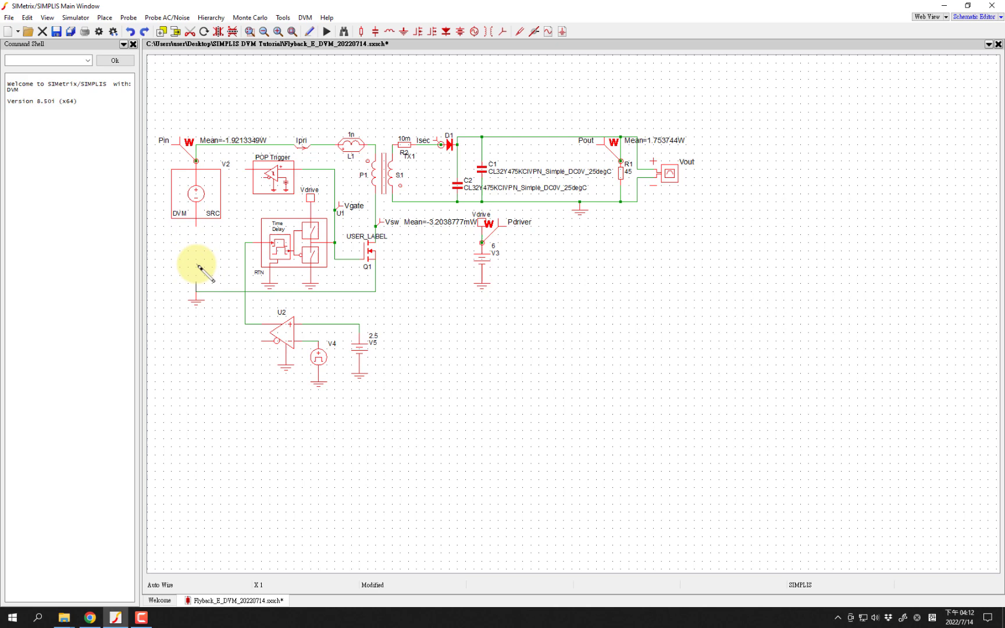
pyautogui.click(195, 194)
# Give source V2 a DC_VOLTAGE of 10 and a SOURCE_RESISTANCE of 1m
pyautogui.doubleClick(195, 194)
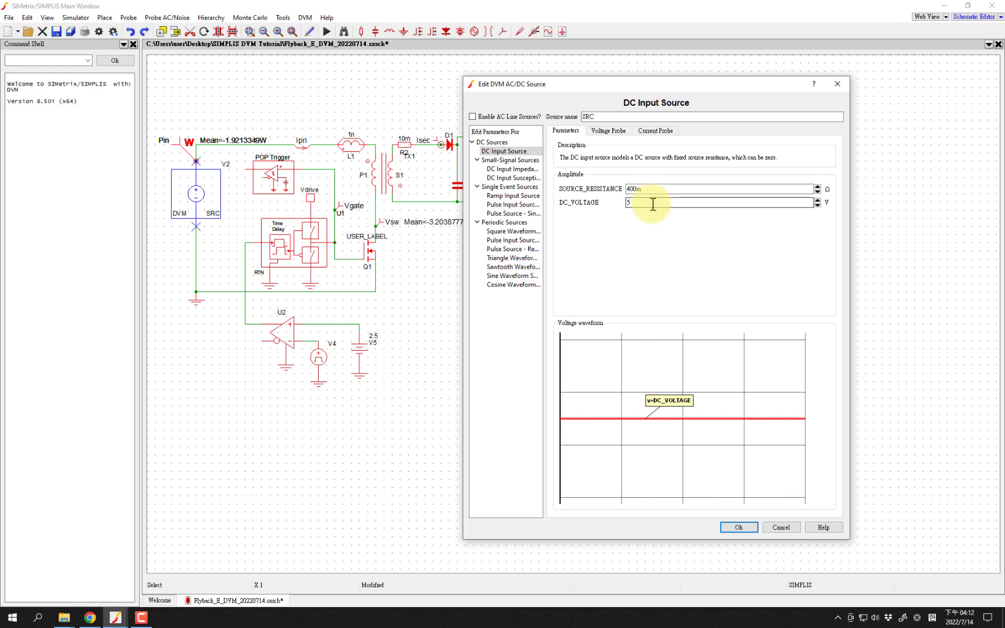
pyautogui.doubleClick(628, 202)
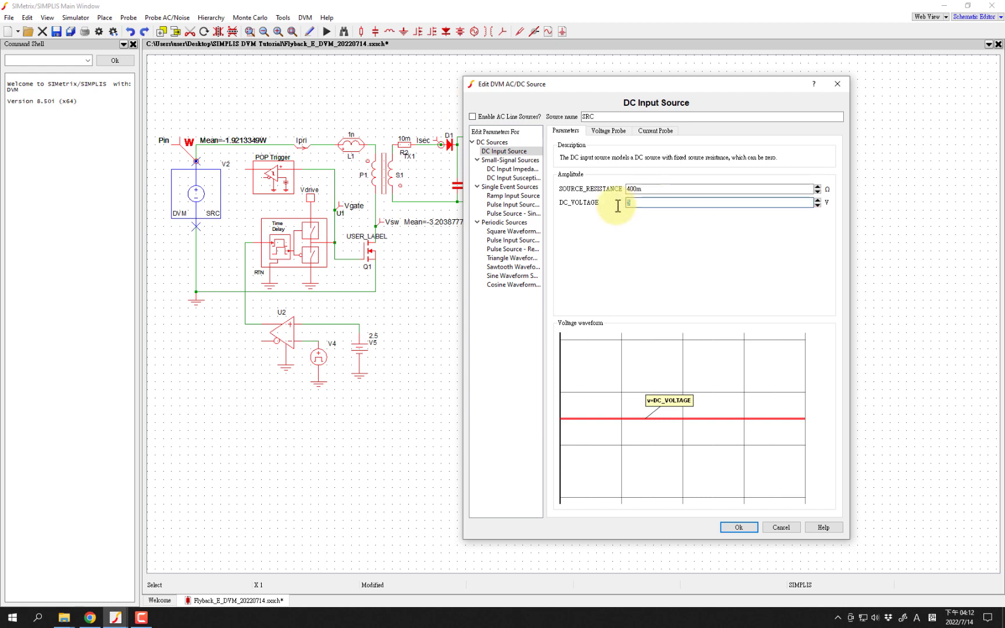
pyautogui.write('0')
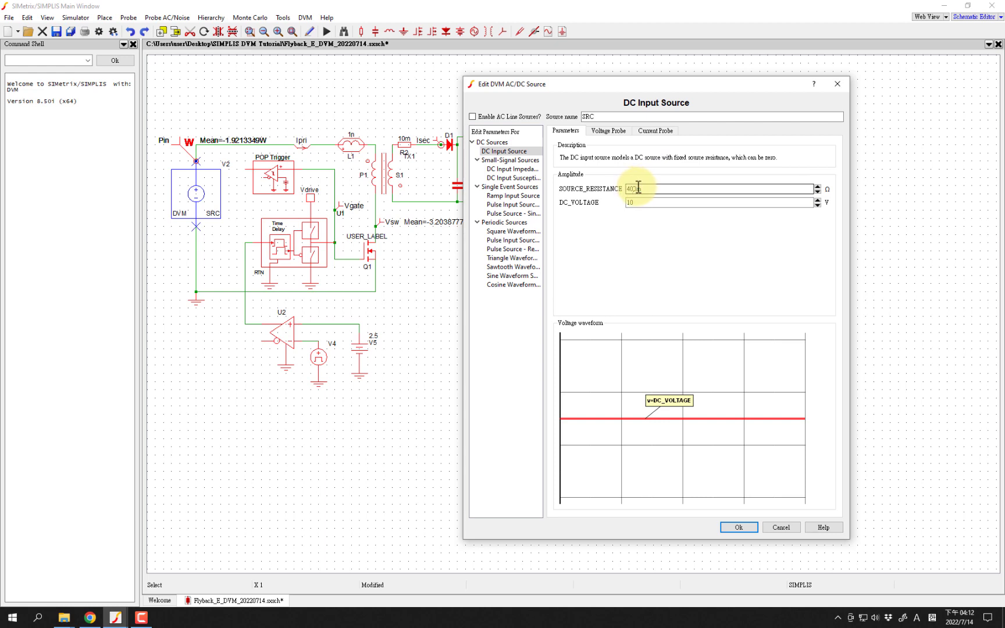
pyautogui.moveTo(635, 189); pyautogui.dragTo(597, 186)
pyautogui.write('1m')
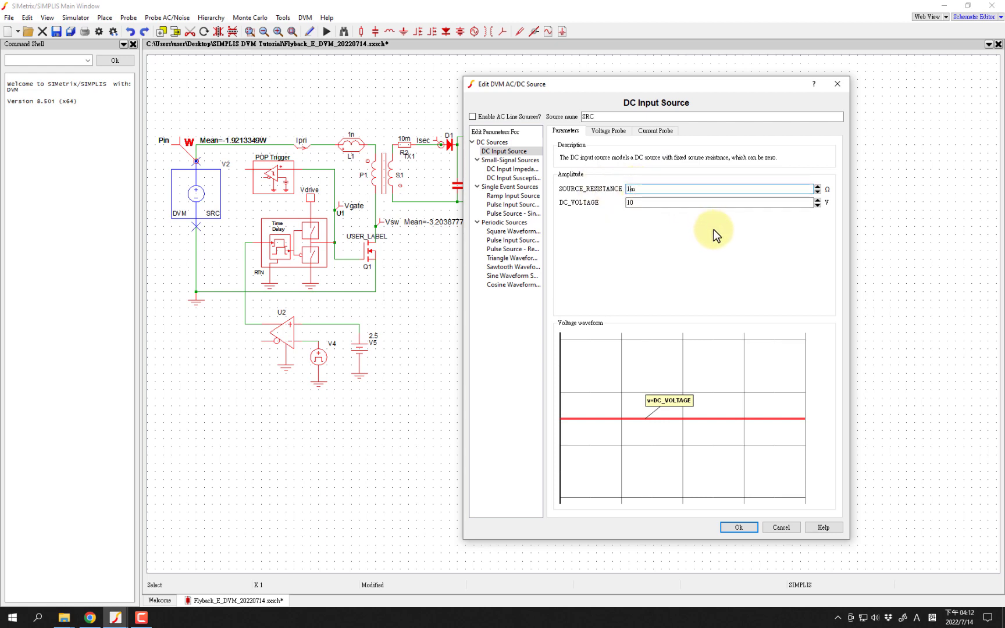
pyautogui.press('Tab')
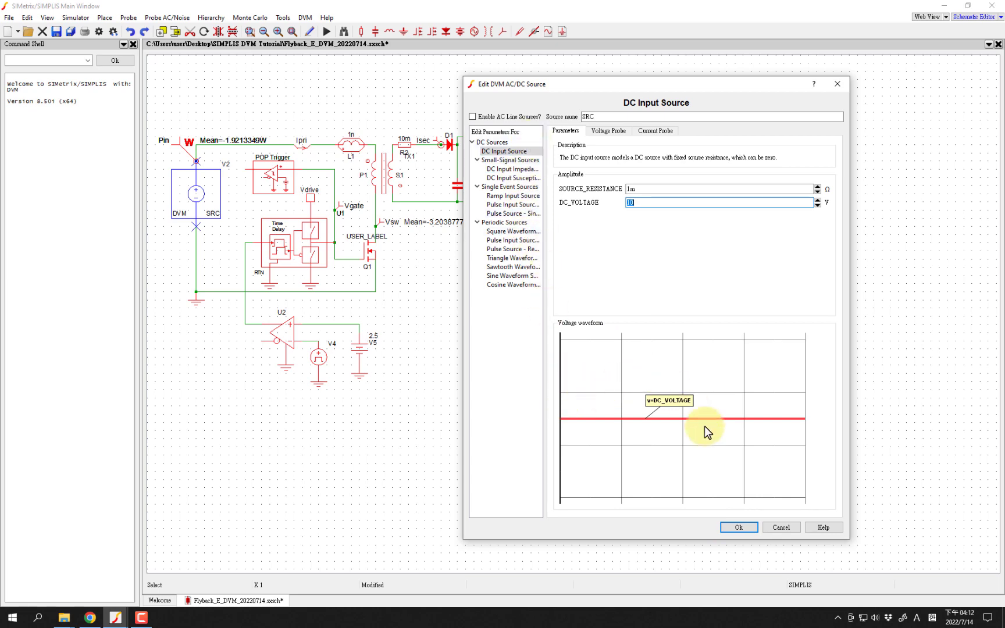
pyautogui.click(741, 527)
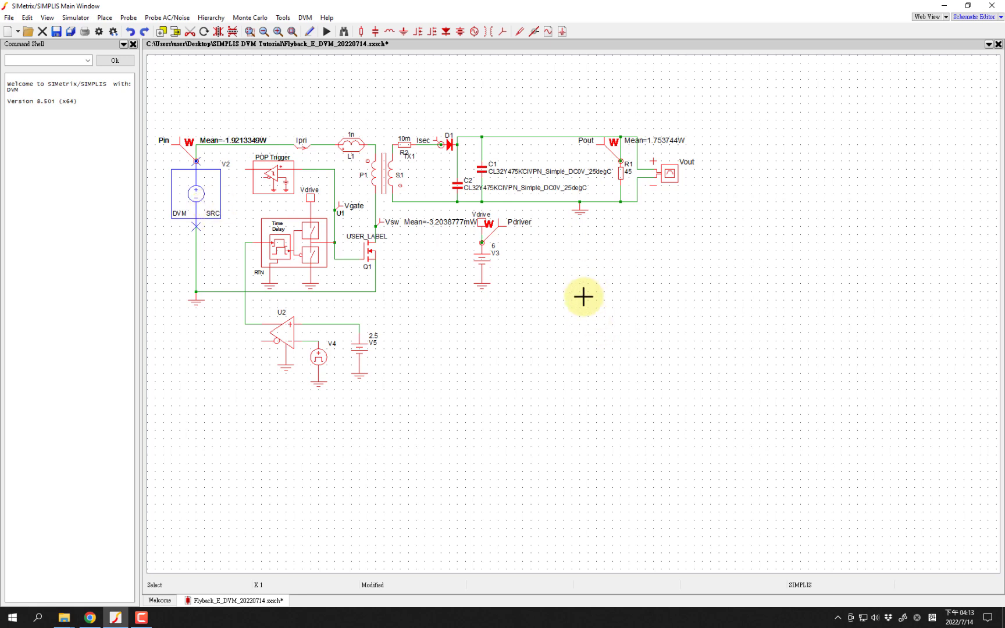
# Lower the output ground and return wire, and reroute the Vout probe wiring
pyautogui.moveTo(570, 310)
pyautogui.mouseDown()
pyautogui.moveTo(428, 225)
pyautogui.moveTo(442, 217)
pyautogui.moveTo(478, 243)
pyautogui.moveTo(425, 326)
pyautogui.mouseUp()
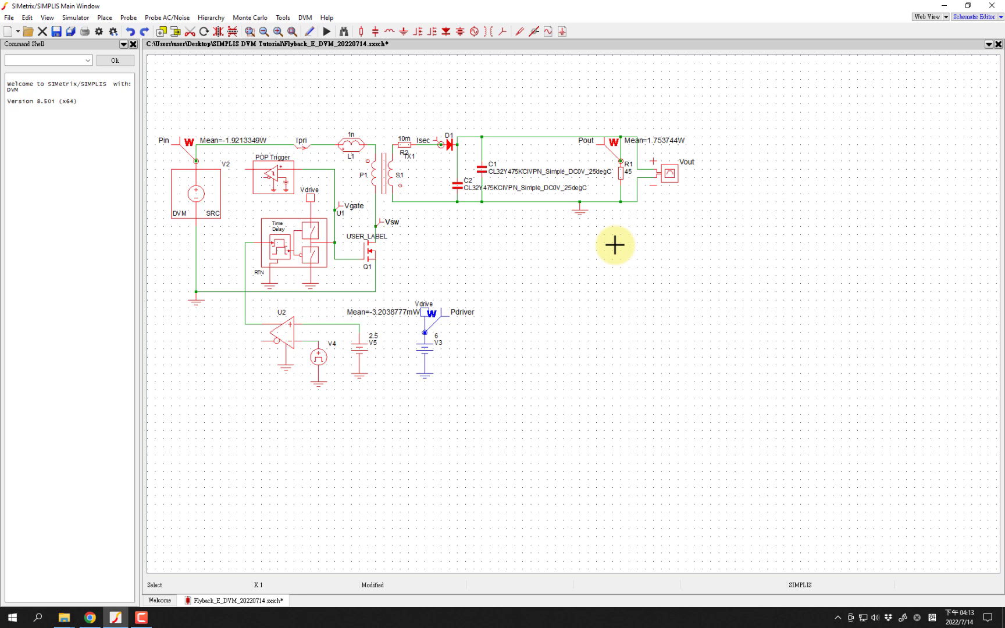
pyautogui.moveTo(576, 215); pyautogui.dragTo(570, 308)
pyautogui.moveTo(432, 202); pyautogui.dragTo(426, 291)
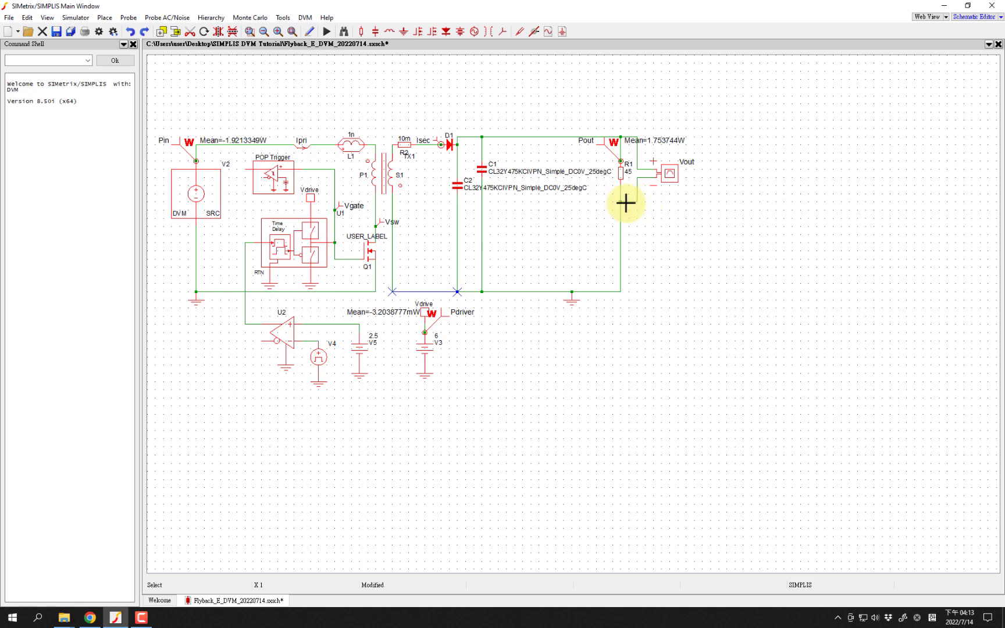
pyautogui.moveTo(623, 202); pyautogui.dragTo(634, 283)
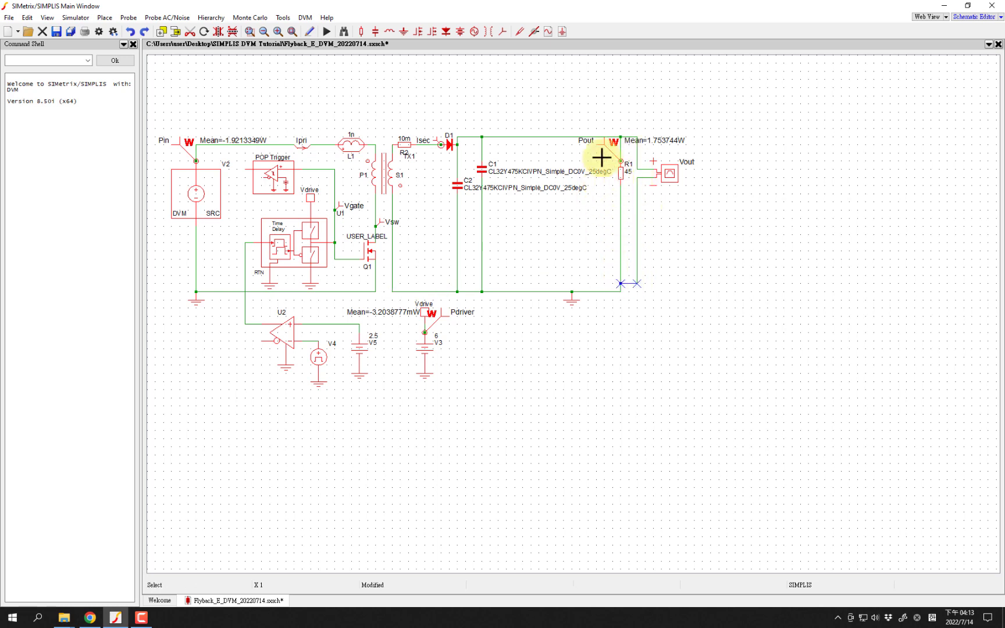
pyautogui.moveTo(689, 158)
pyautogui.mouseDown()
pyautogui.moveTo(722, 197)
pyautogui.moveTo(610, 153)
pyautogui.moveTo(641, 150)
pyautogui.moveTo(686, 181)
pyautogui.moveTo(695, 176)
pyautogui.mouseUp()
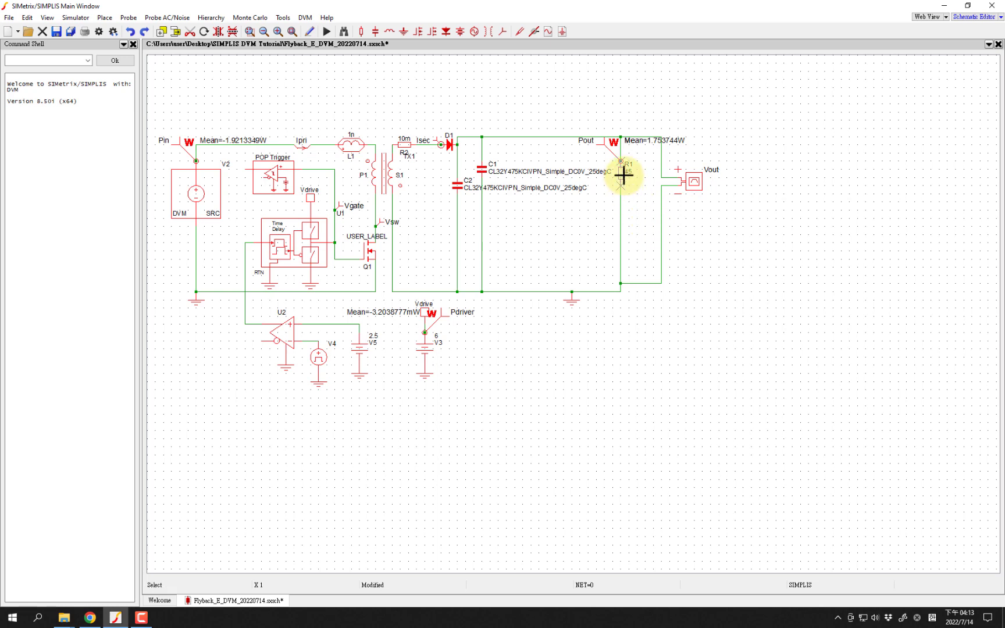
# Delete load resistor R1 and the leftover wire where it was
pyautogui.press('Delete')
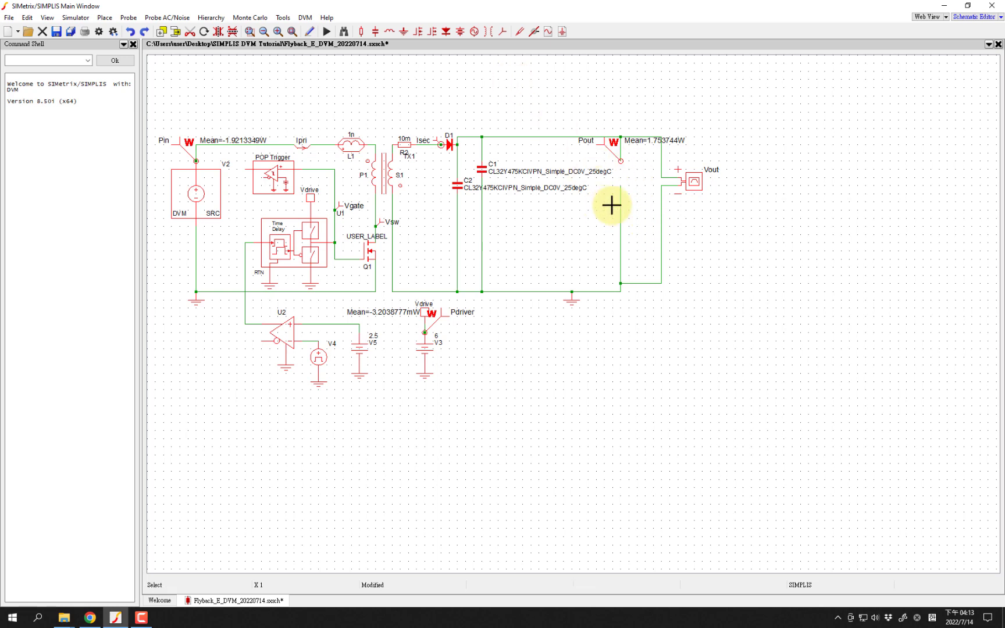
pyautogui.click(620, 210)
pyautogui.press('Delete')
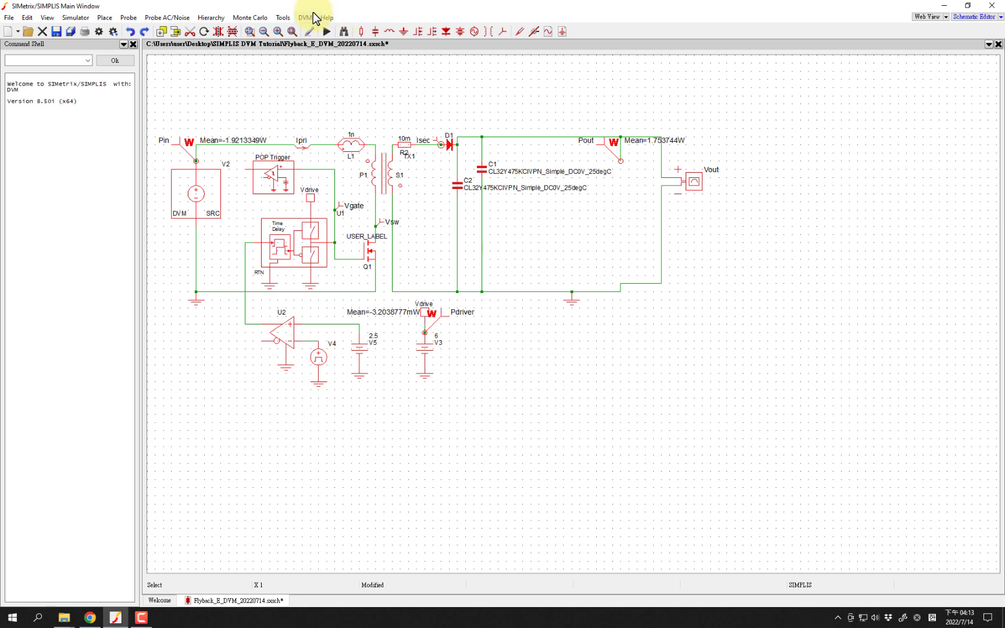
# Place a 2-terminal DVM output load I1 under Pout and wire its bottom pin to the return line
pyautogui.click(306, 18)
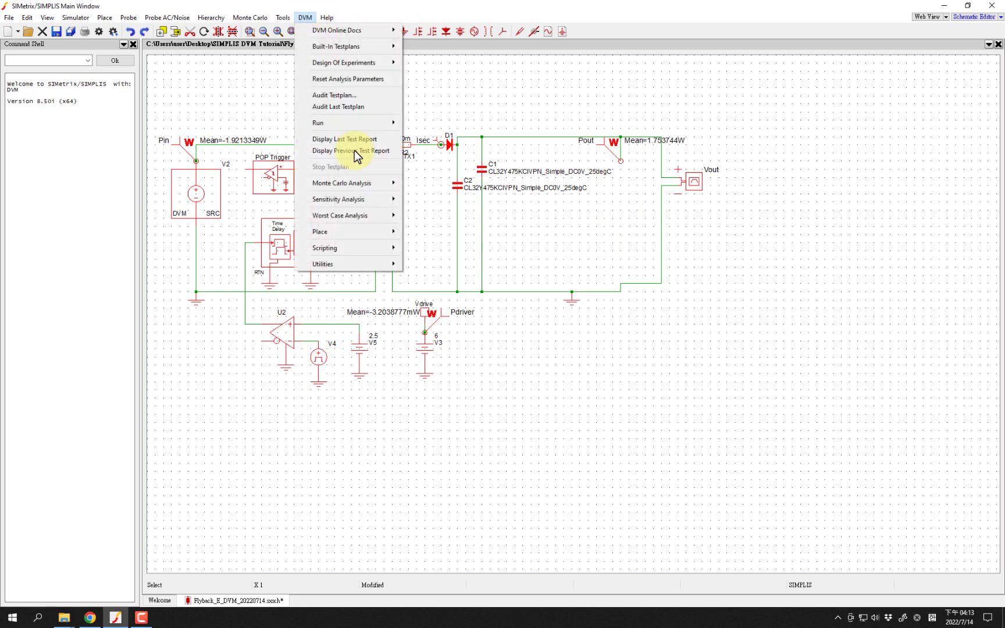
pyautogui.moveTo(345, 232)
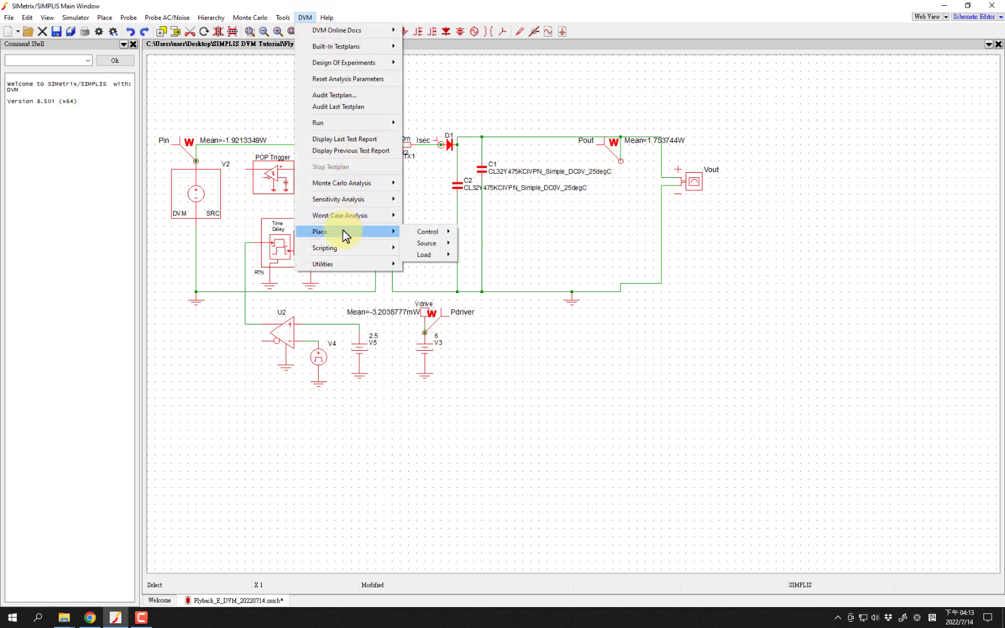
pyautogui.moveTo(424, 254)
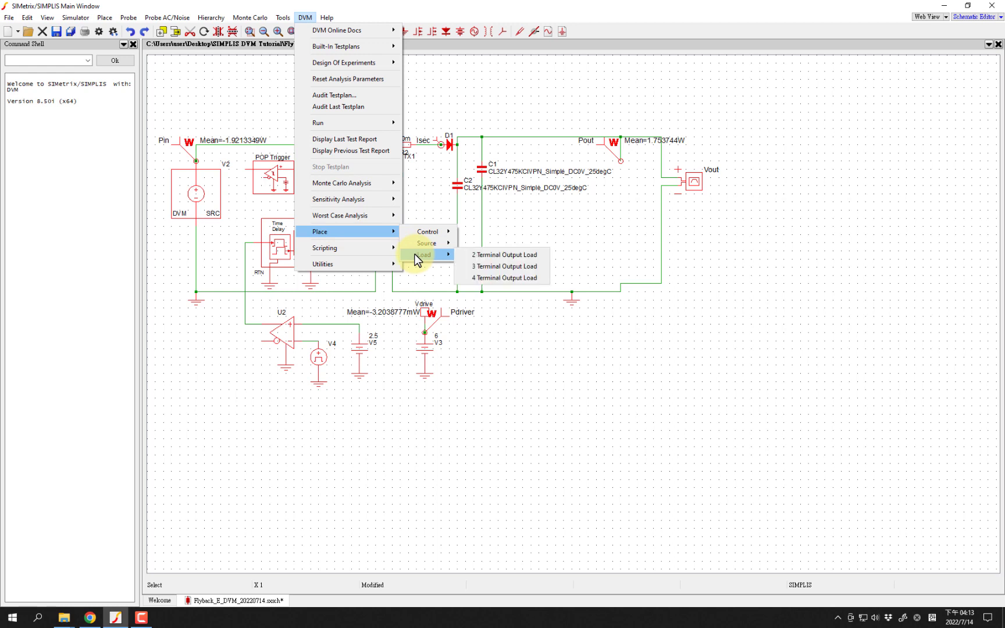
pyautogui.click(489, 256)
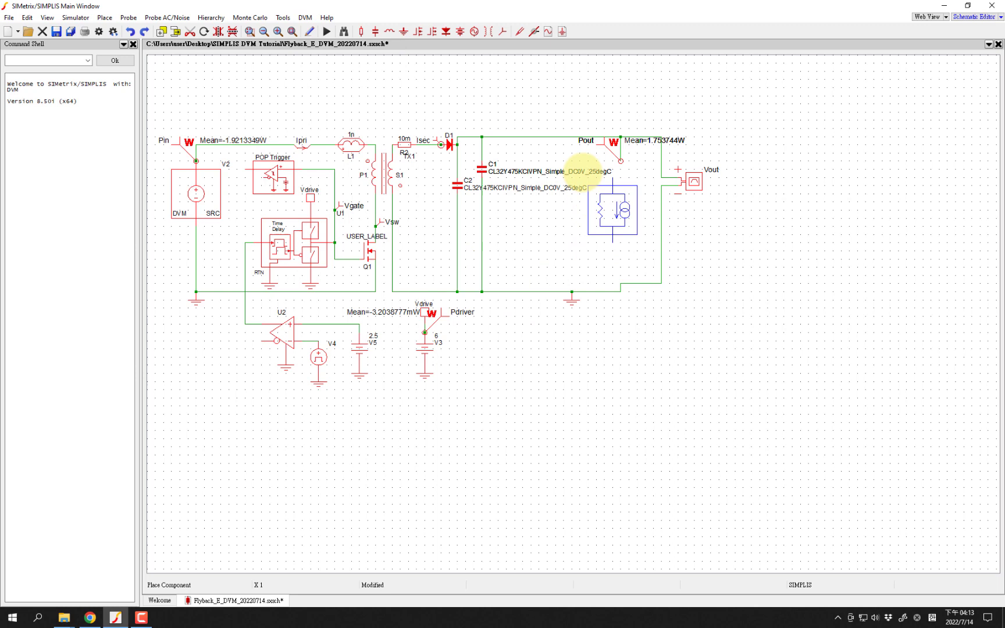
pyautogui.click(587, 160)
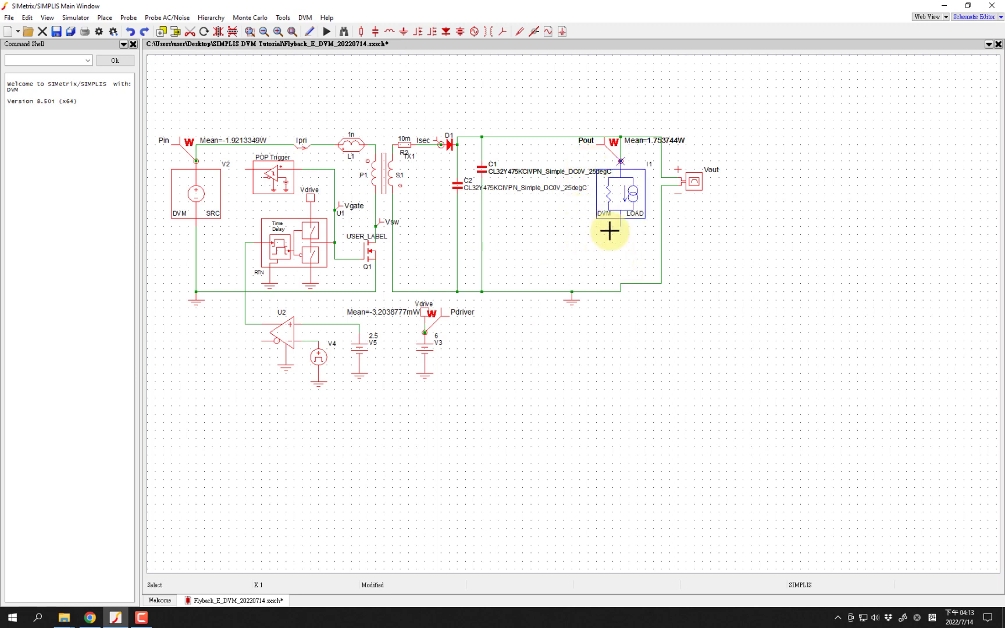
pyautogui.click(621, 249)
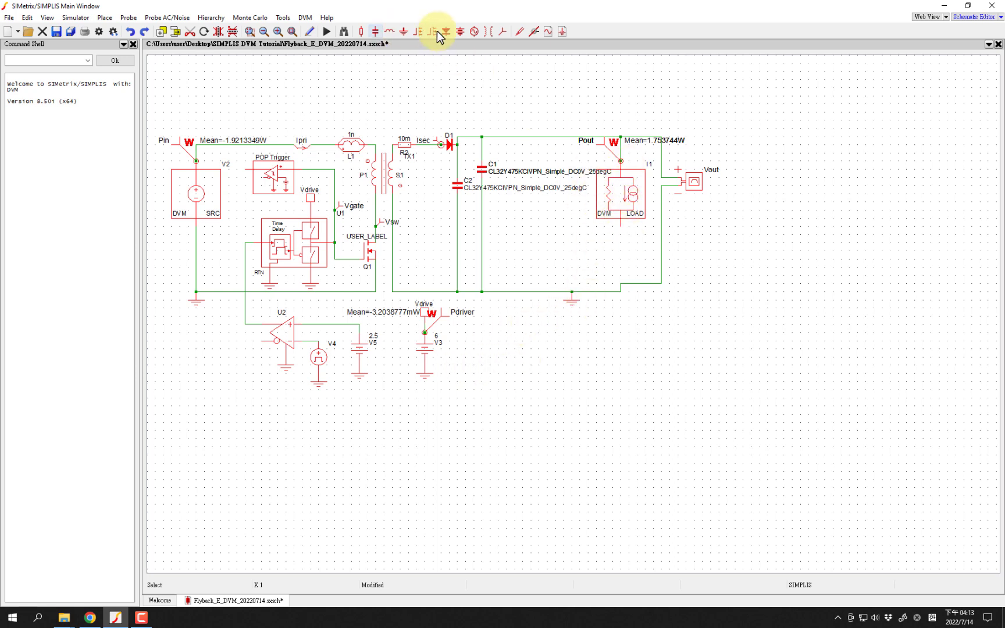
pyautogui.click(309, 32)
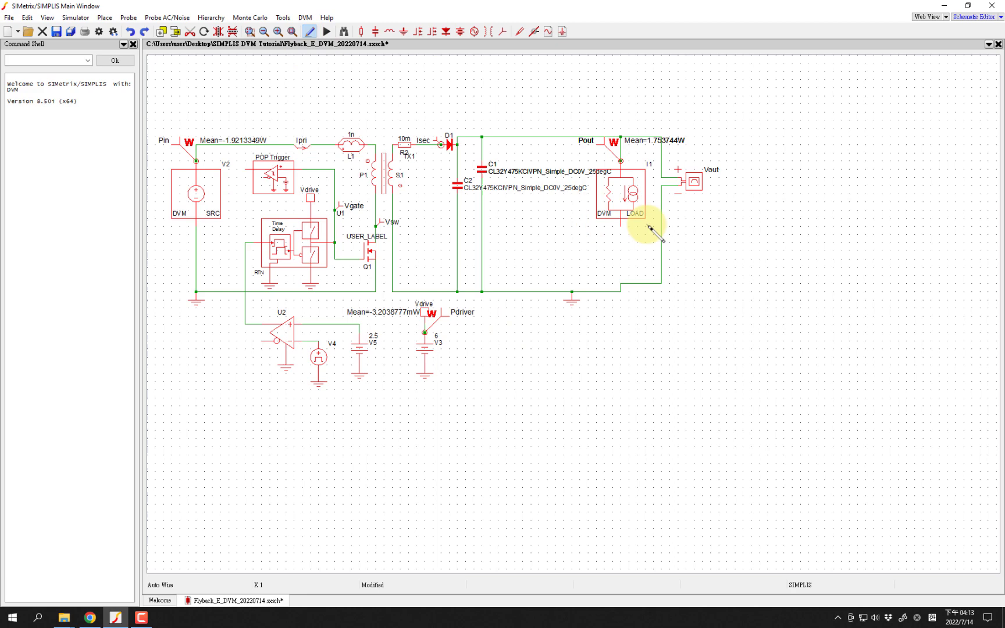
pyautogui.click(620, 219)
pyautogui.click(621, 283)
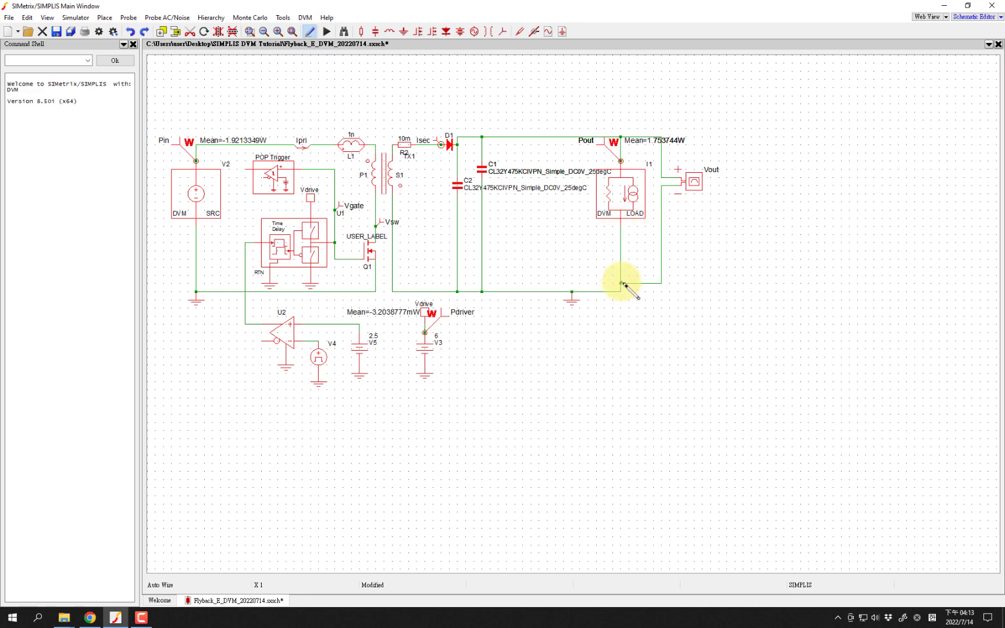
# Set output load I1 to a 45 Ω resistive load and ground the bottom return wire
pyautogui.press('Escape')
pyautogui.doubleClick(630, 187)
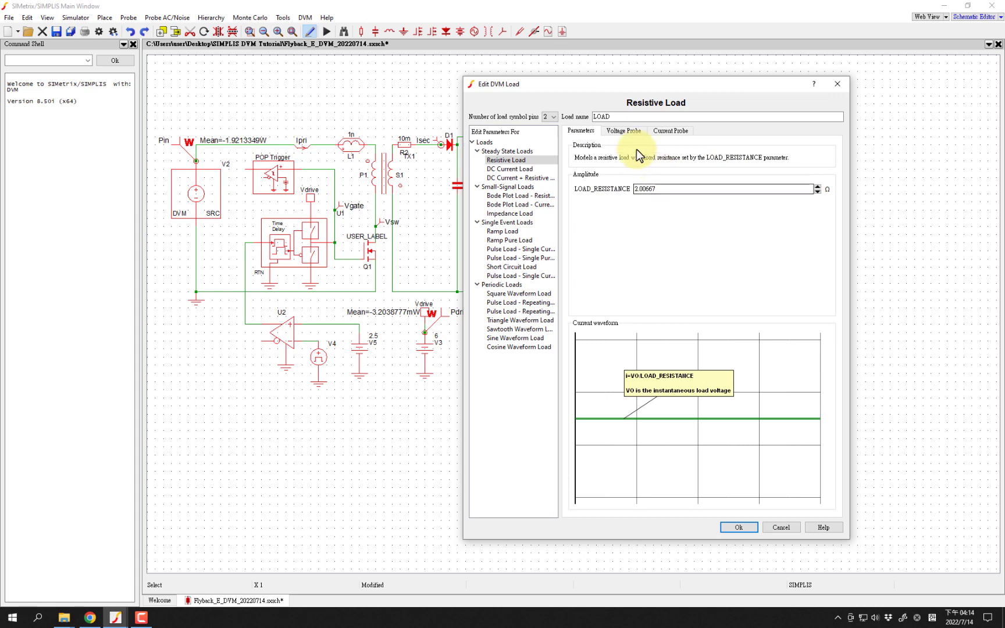
pyautogui.moveTo(635, 189)
pyautogui.mouseDown()
pyautogui.moveTo(660, 189)
pyautogui.moveTo(634, 189)
pyautogui.mouseUp()
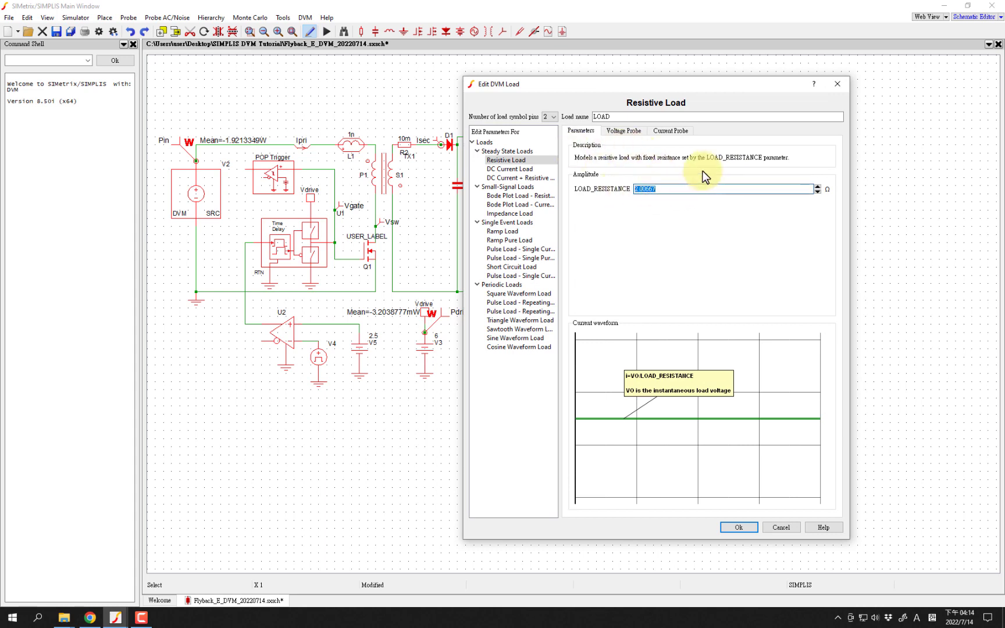
pyautogui.write('45')
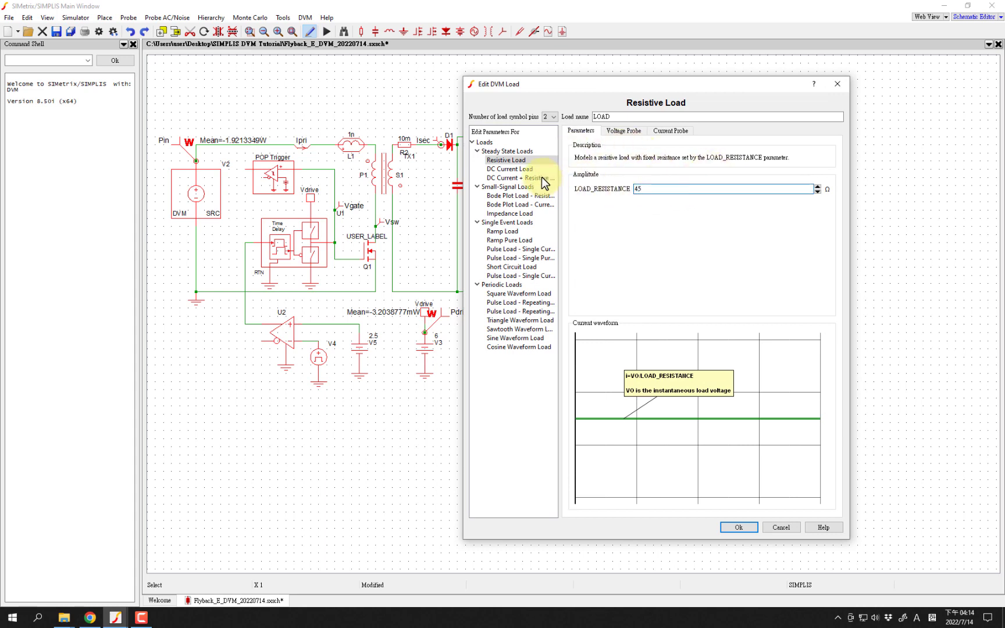
pyautogui.press('Tab')
pyautogui.click(510, 169)
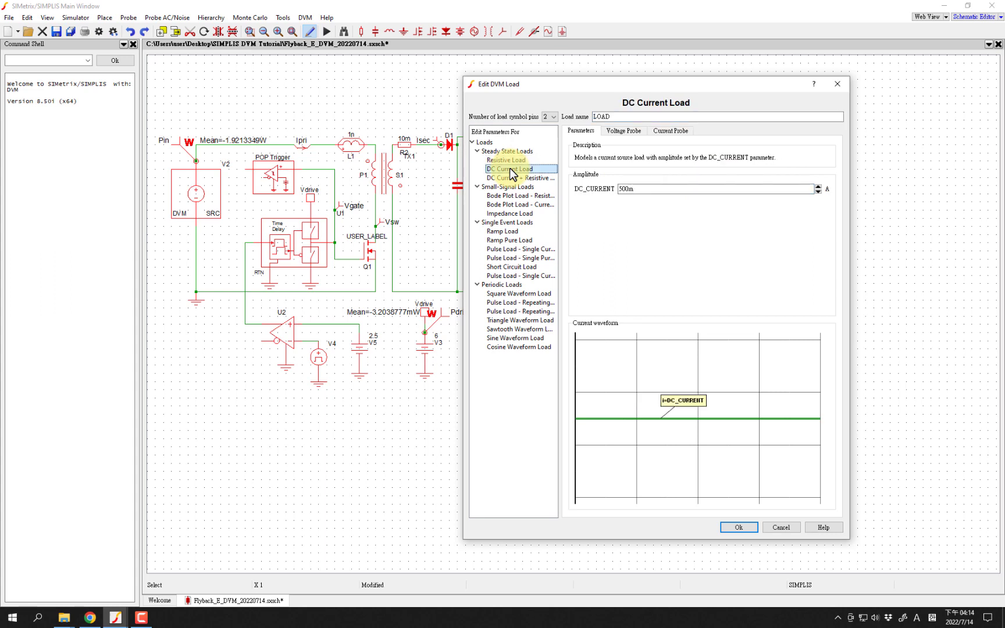
pyautogui.moveTo(629, 189); pyautogui.dragTo(613, 188)
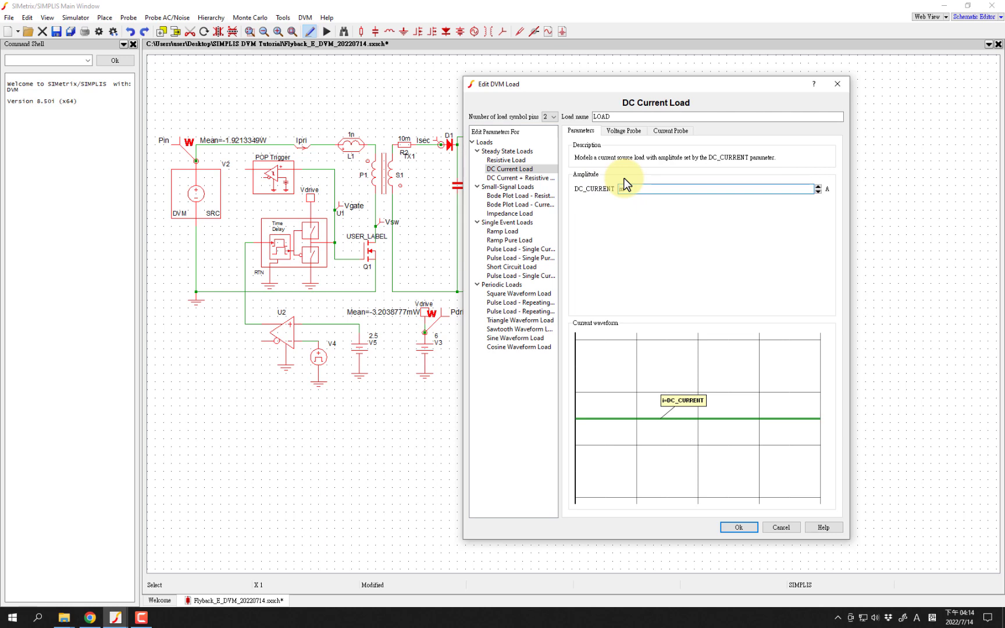
pyautogui.write('6')
pyautogui.write('66m')
pyautogui.click(527, 176)
pyautogui.click(522, 161)
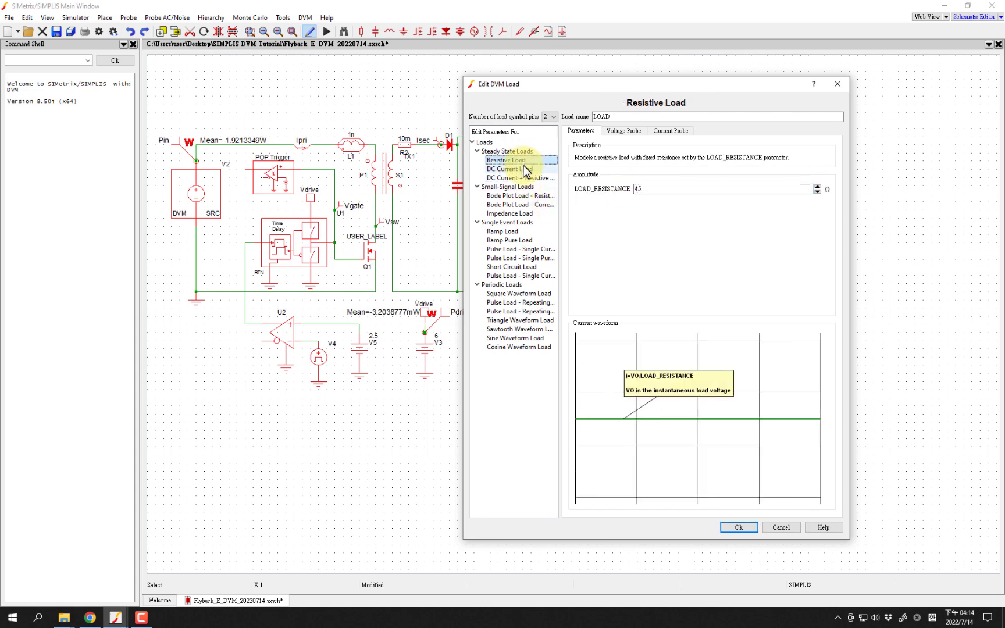
pyautogui.click(739, 527)
pyautogui.click(576, 308)
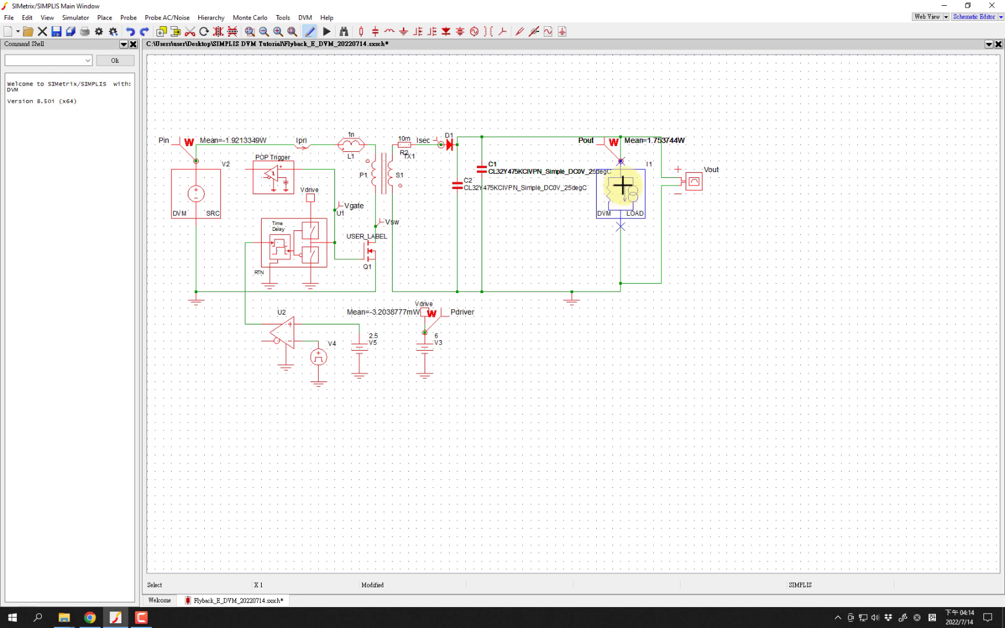
# Drop the Basic DVM control block onto the flyback schematic
pyautogui.click(304, 17)
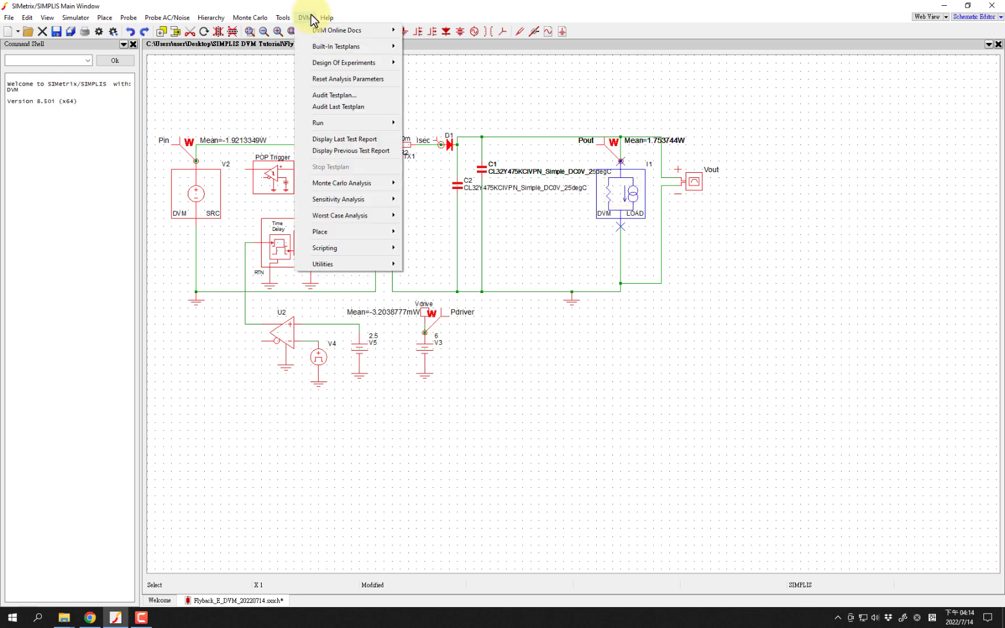
pyautogui.moveTo(426, 231)
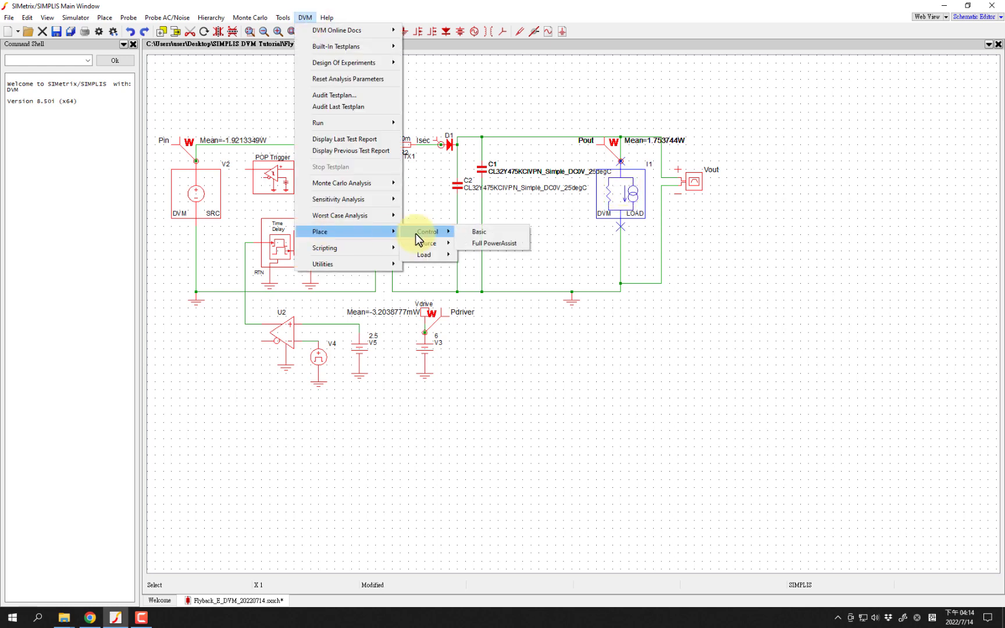
pyautogui.click(482, 230)
pyautogui.click(486, 301)
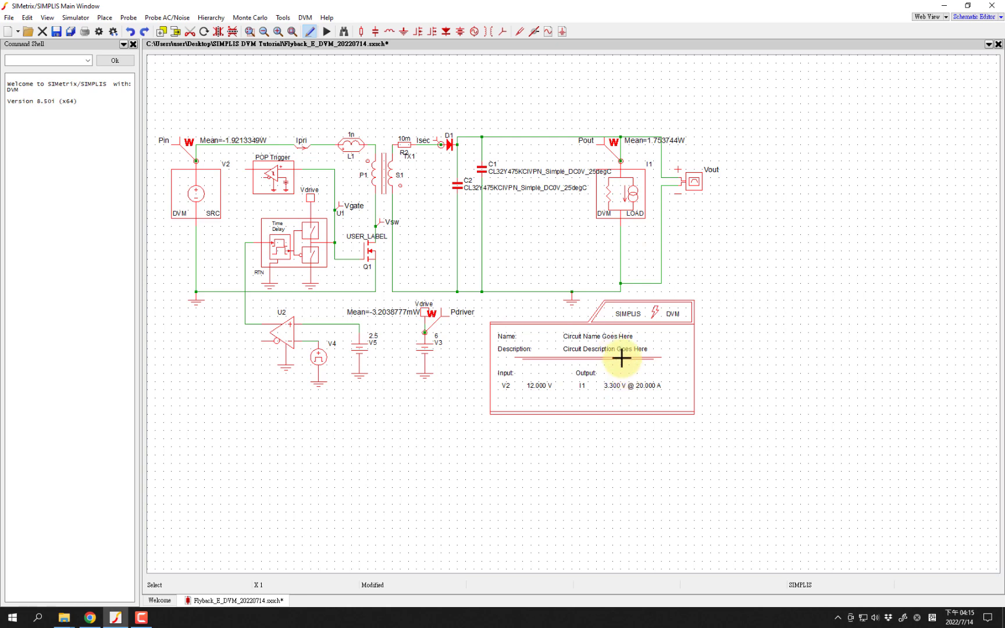
# Name the DVM circuit Flyback with the description Flyback Converter
pyautogui.doubleClick(620, 361)
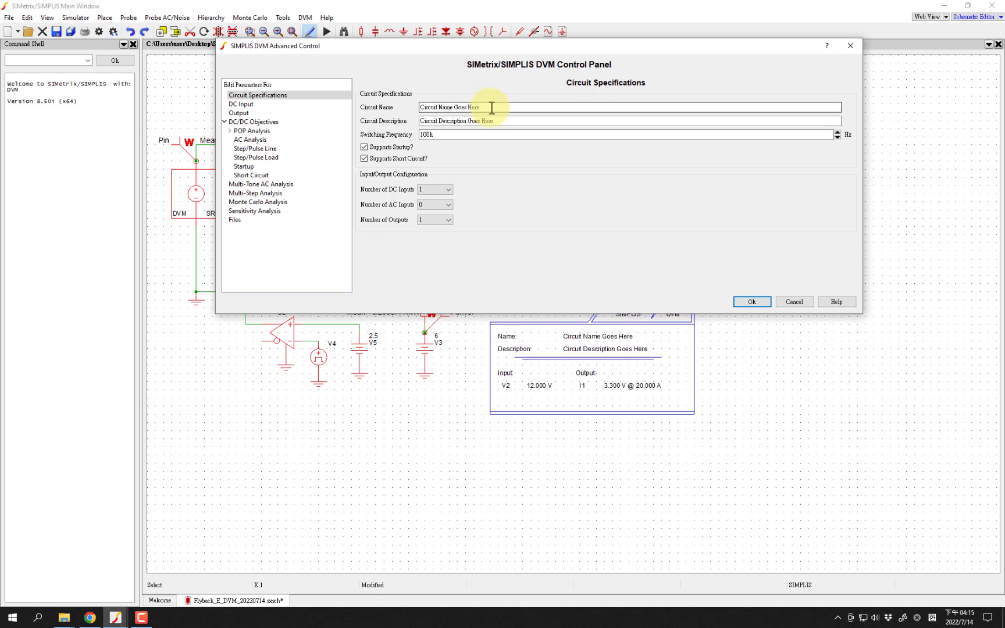
pyautogui.moveTo(480, 107); pyautogui.dragTo(401, 105)
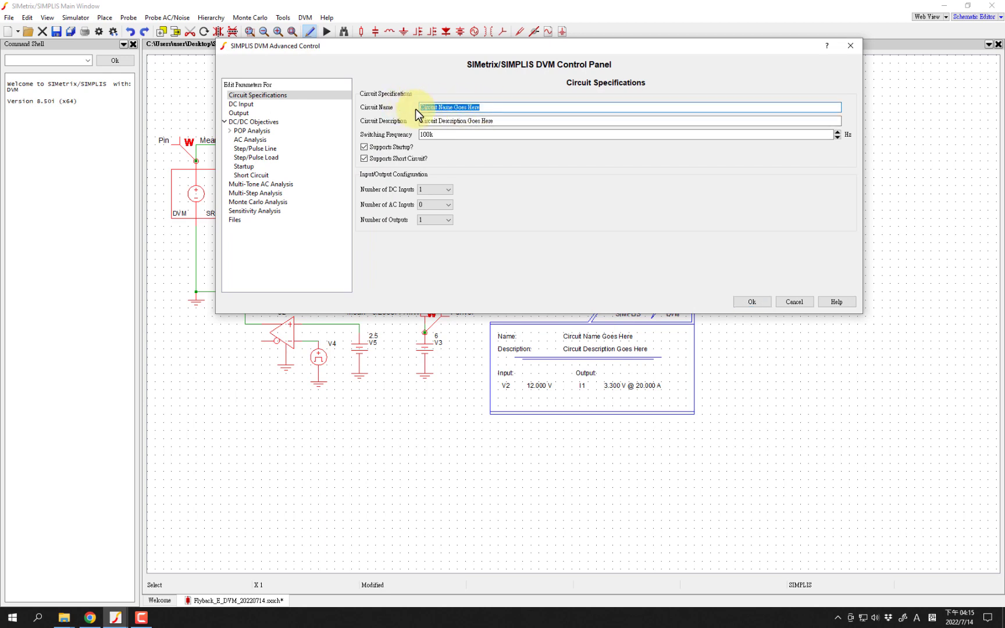
pyautogui.write('Flyback')
pyautogui.moveTo(525, 120); pyautogui.dragTo(418, 121)
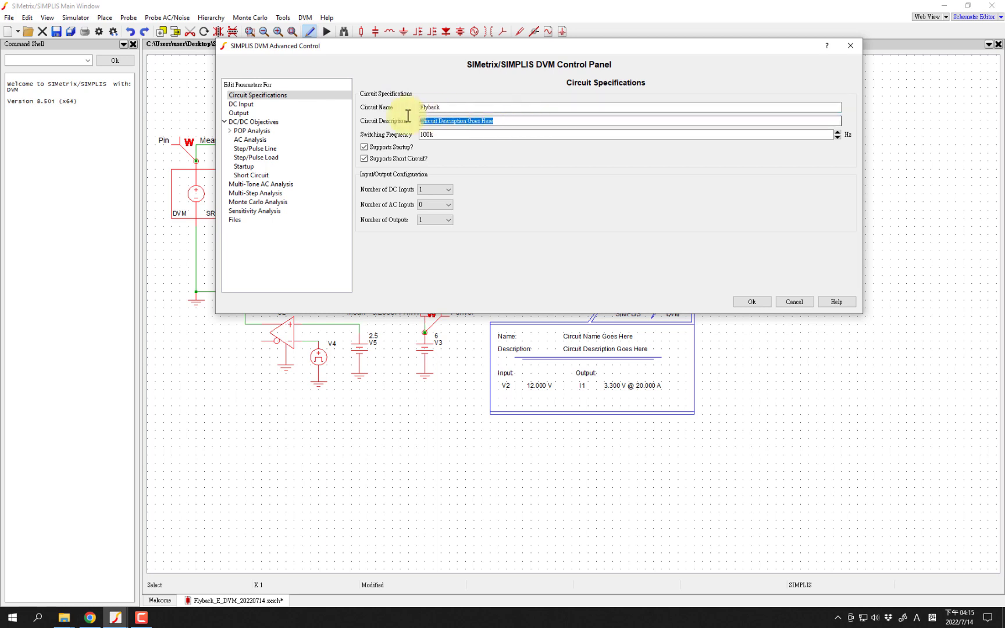
pyautogui.write('Flyback Converter')
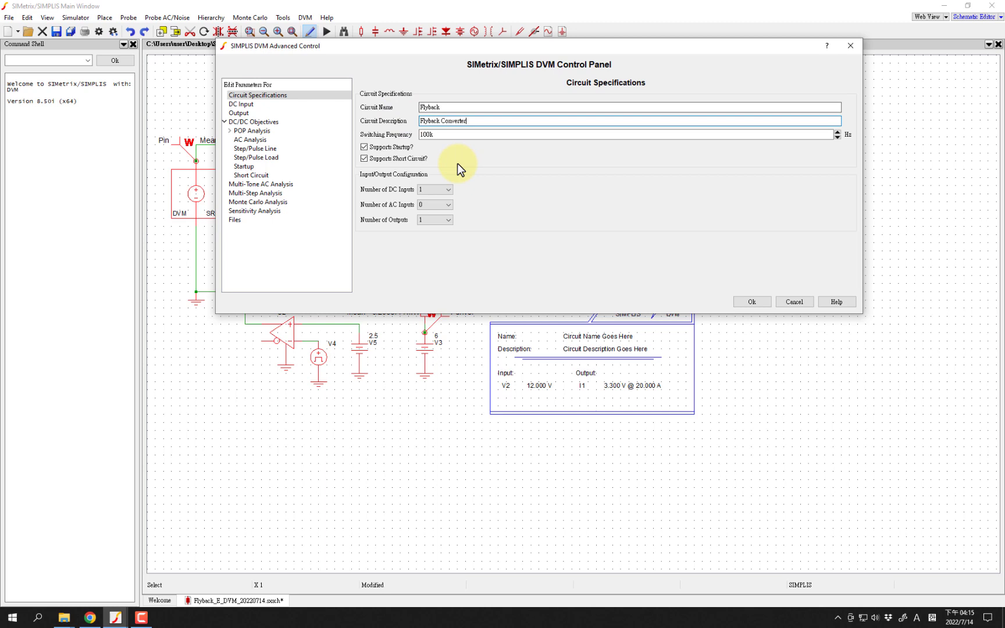
pyautogui.click(449, 135)
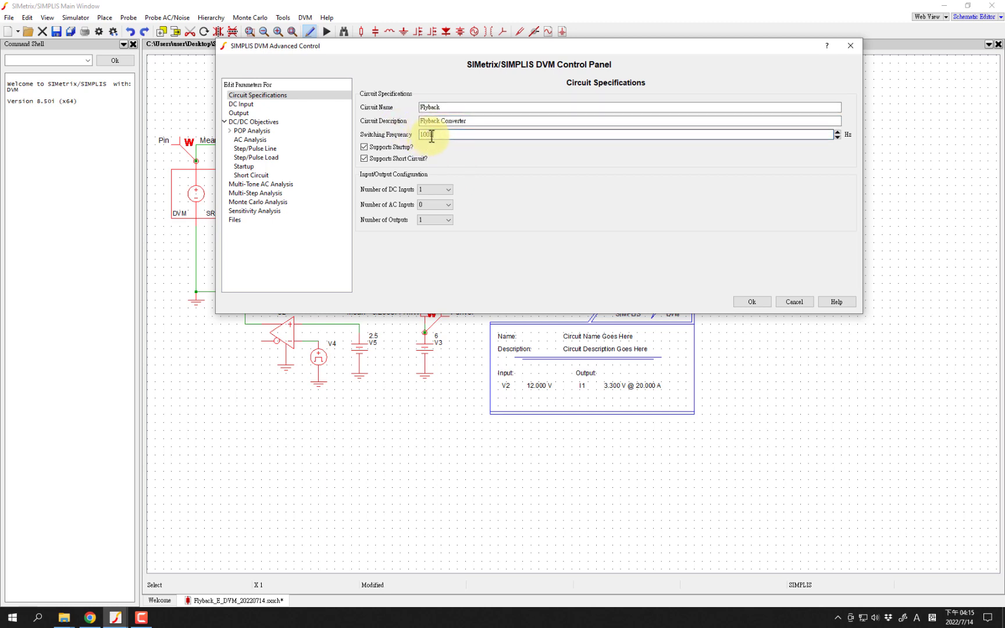
# Disable the startup and short-circuit tests and keep a single DC input
pyautogui.click(366, 145)
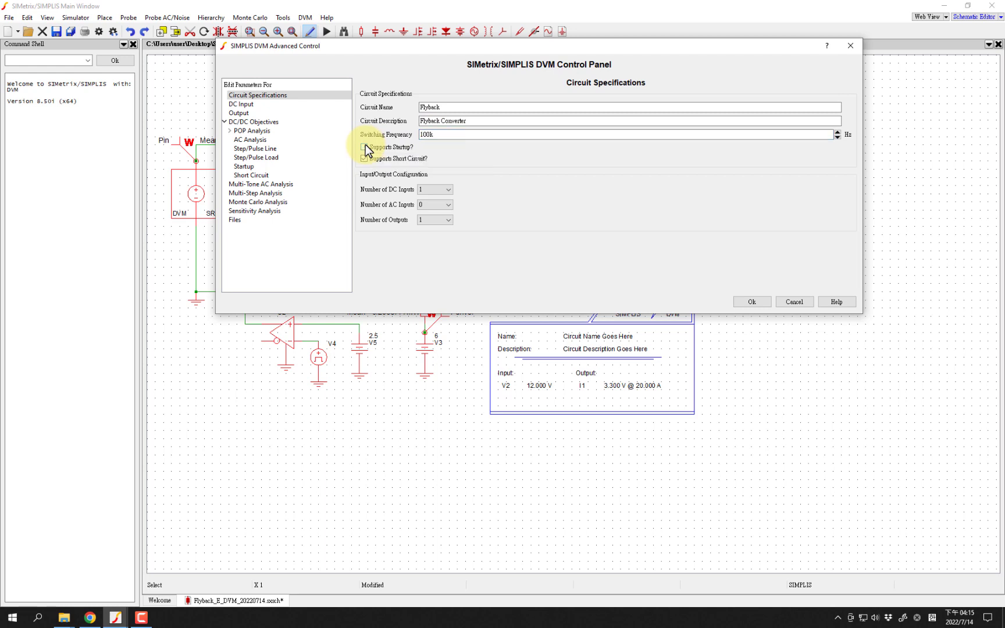
pyautogui.click(364, 159)
pyautogui.click(441, 188)
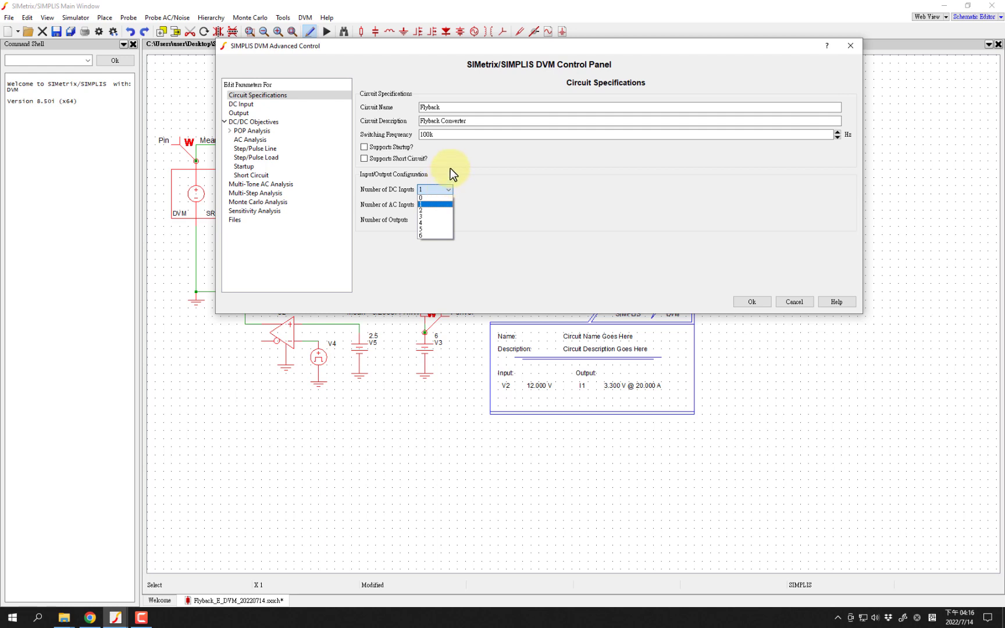
pyautogui.click(432, 195)
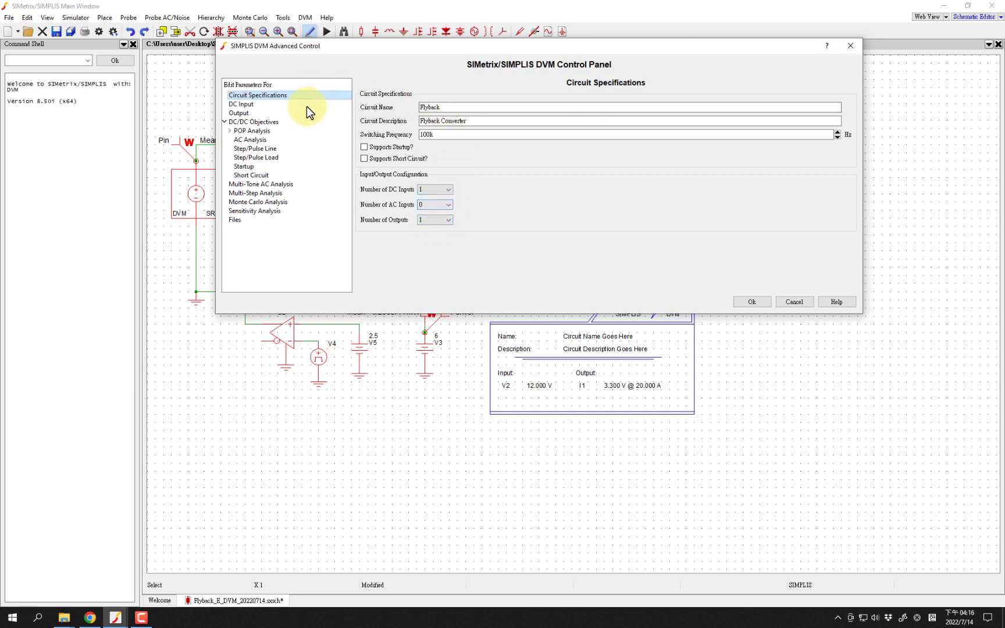
pyautogui.click(244, 106)
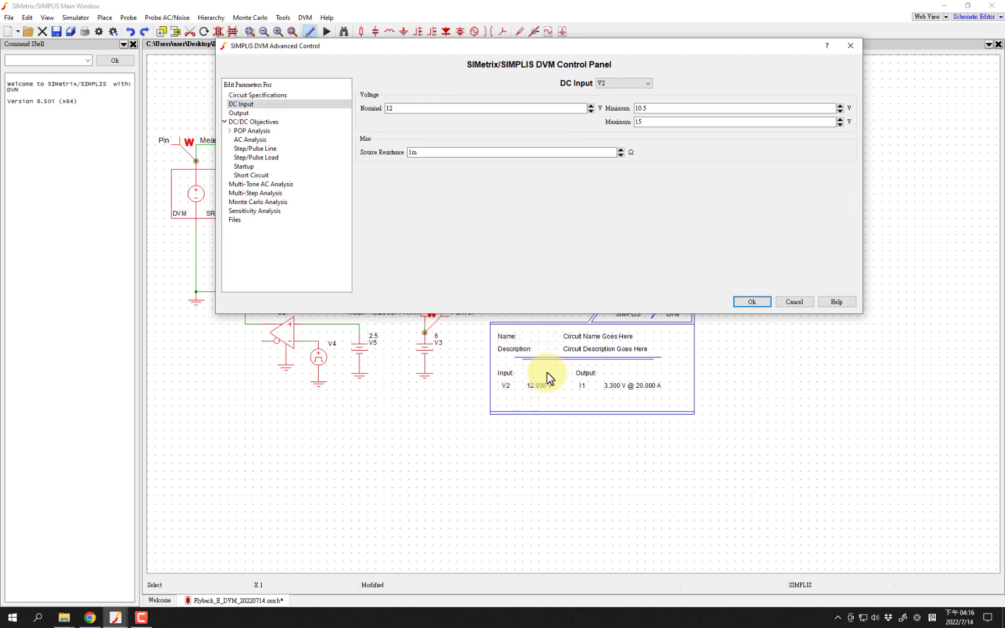
# Give DC input V2 10 V nominal, 9 V minimum and 11 V maximum
pyautogui.doubleClick(398, 108)
pyautogui.write('10')
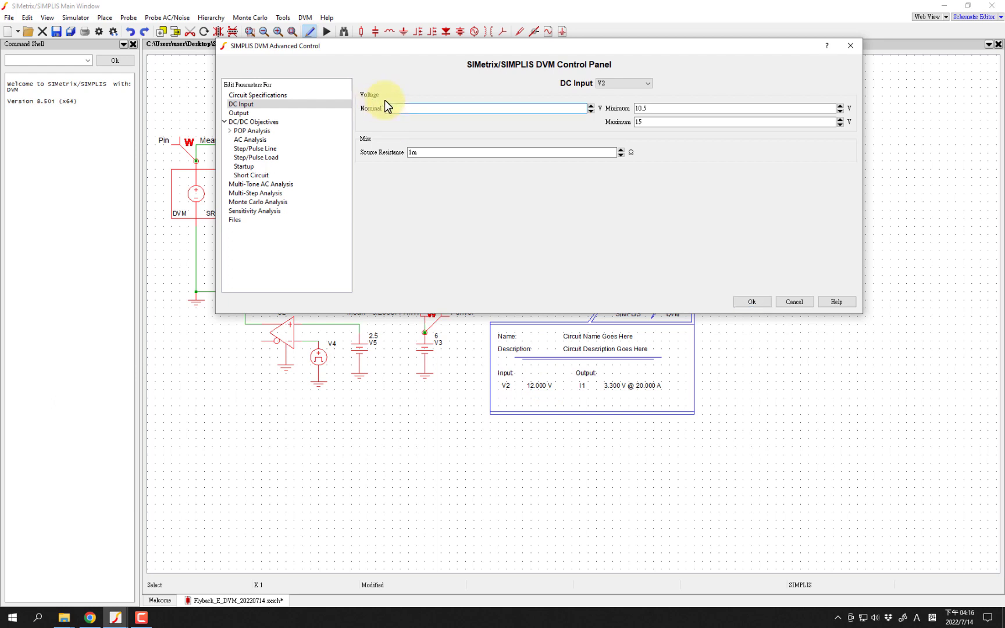
pyautogui.press('Tab')
pyautogui.write('9')
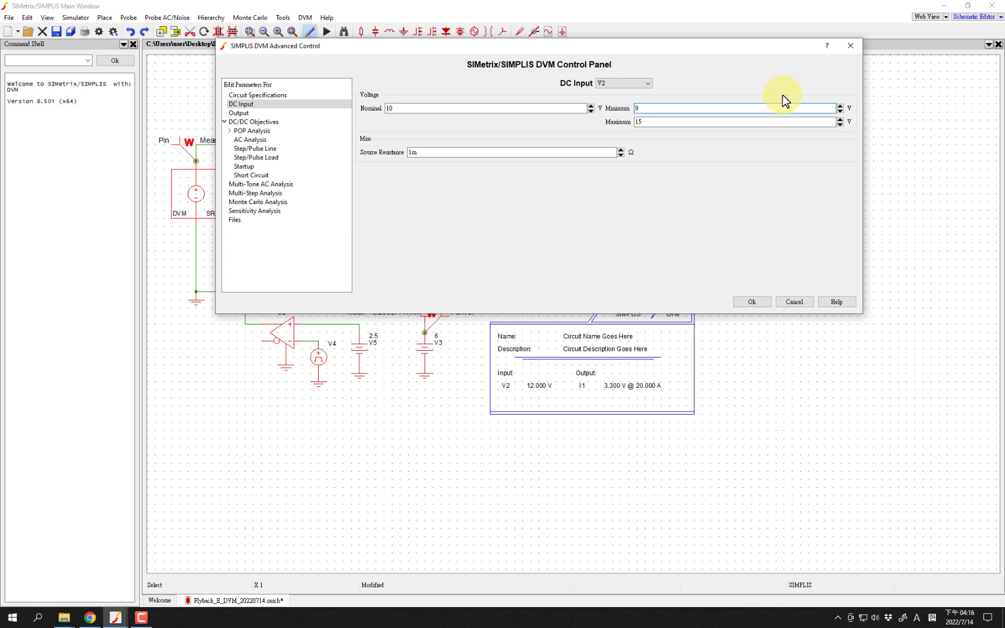
pyautogui.press('Tab')
pyautogui.write('11')
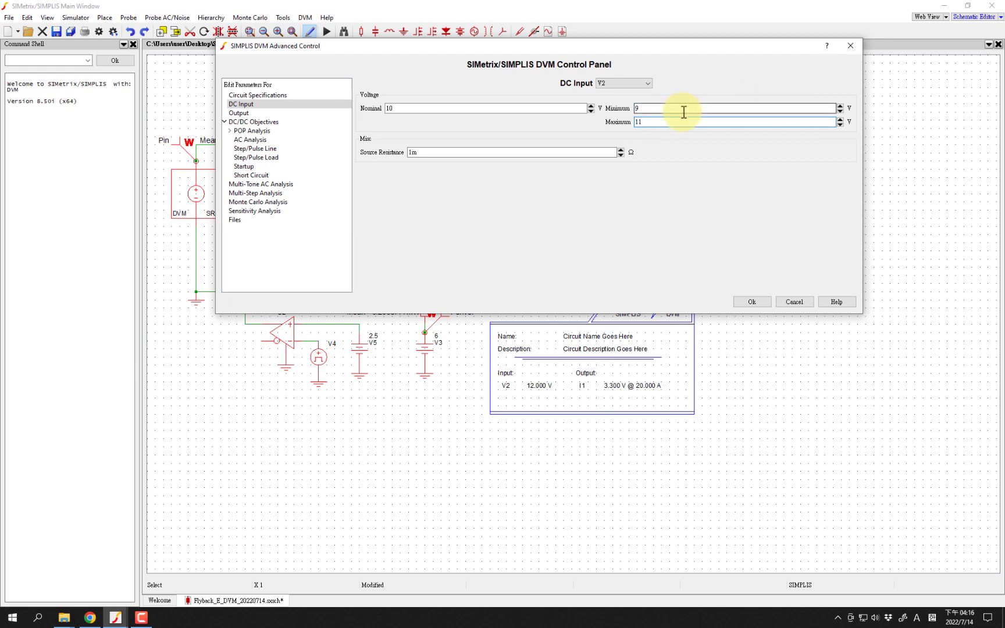
pyautogui.press('Tab')
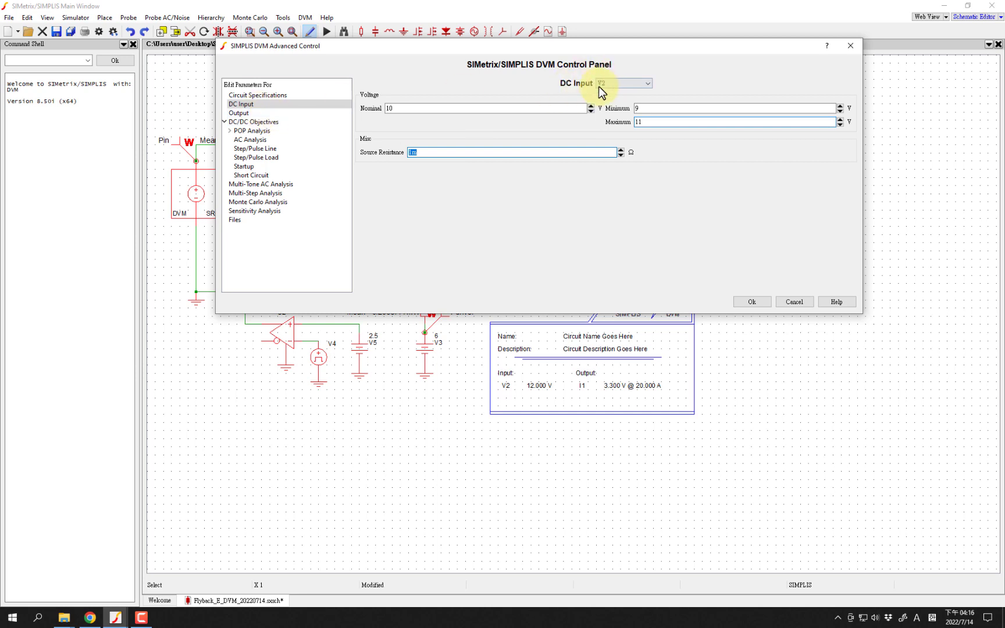
pyautogui.moveTo(493, 46); pyautogui.dragTo(531, 56)
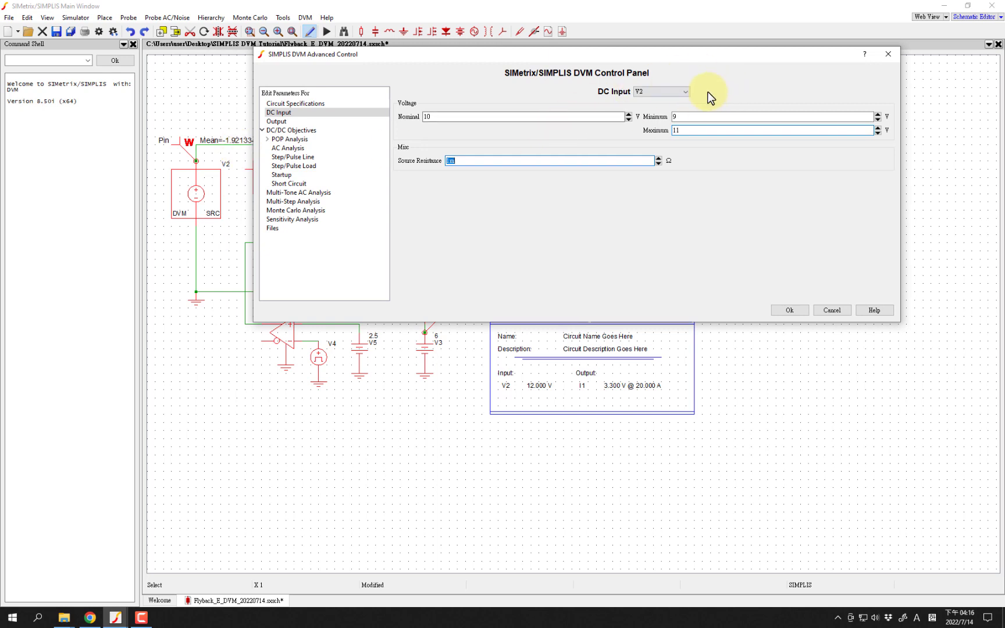
pyautogui.click(684, 91)
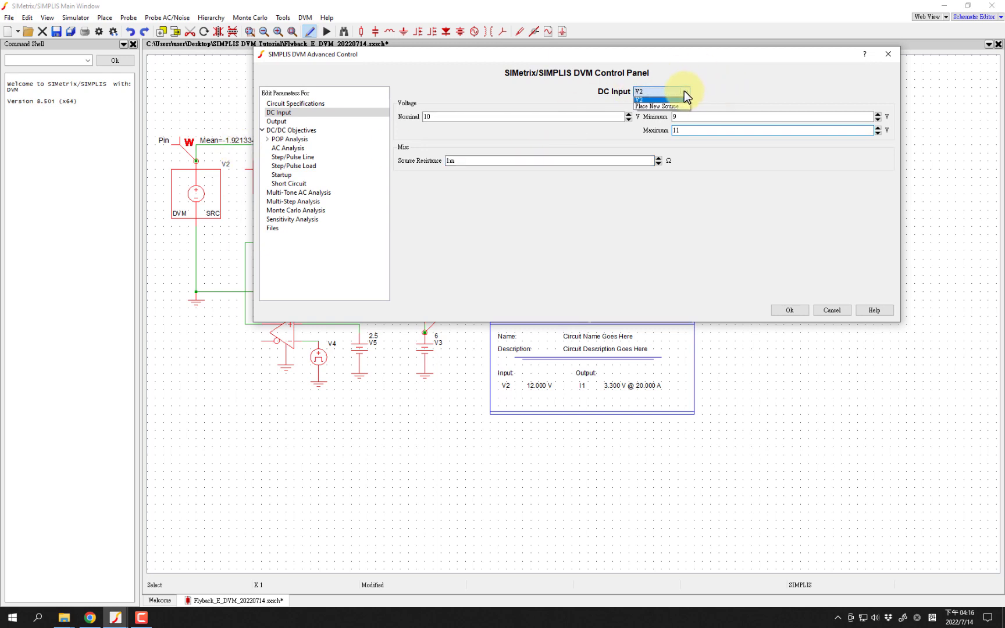
pyautogui.click(716, 85)
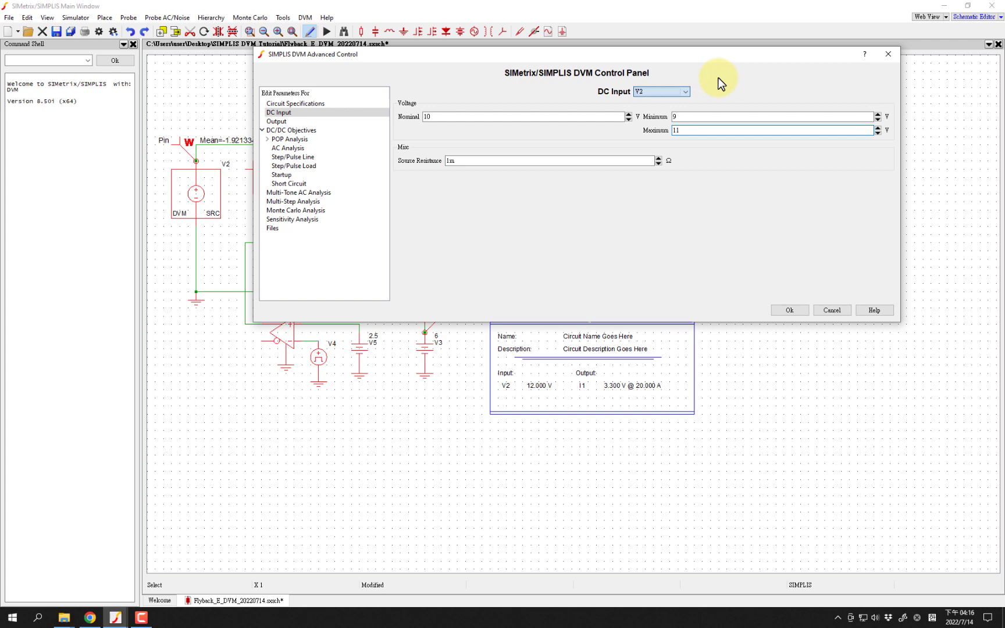
pyautogui.click(327, 119)
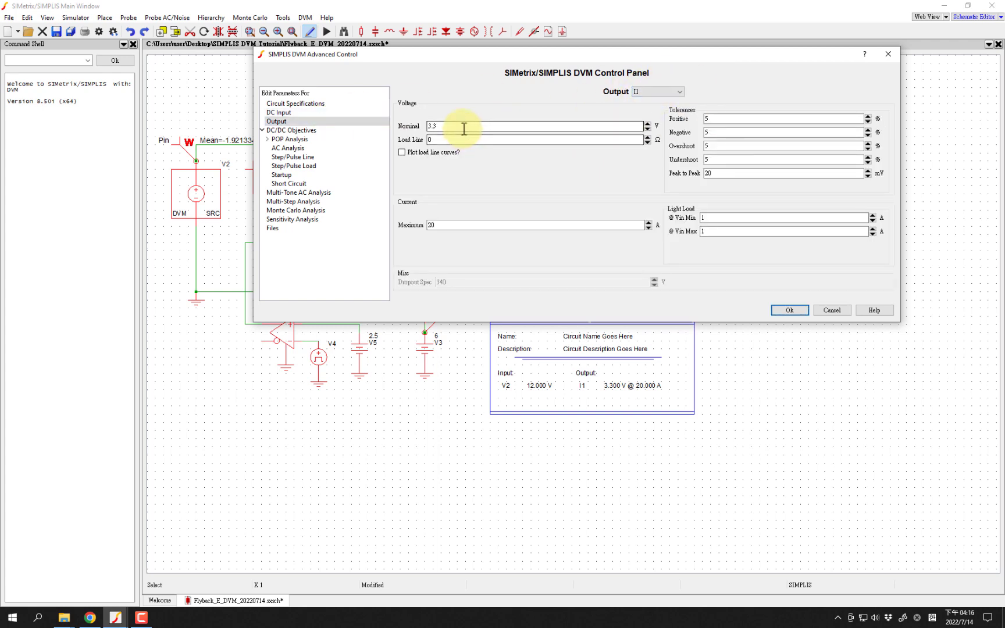
# Set the output to 30 V nominal with a 100 mV peak-to-peak ripple limit
pyautogui.moveTo(460, 126); pyautogui.dragTo(420, 127)
pyautogui.write('30')
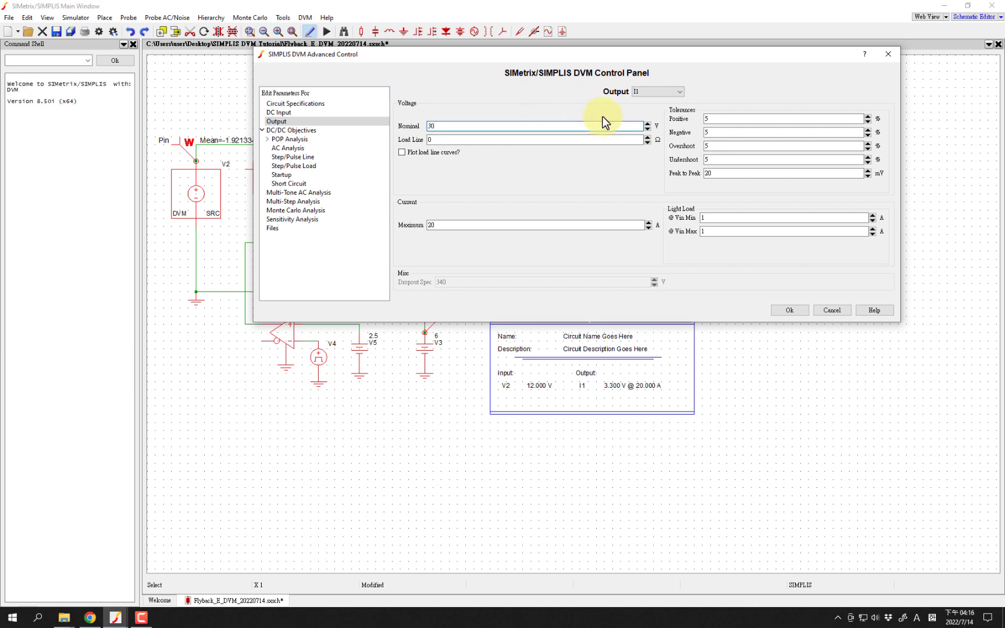
pyautogui.press('Tab')
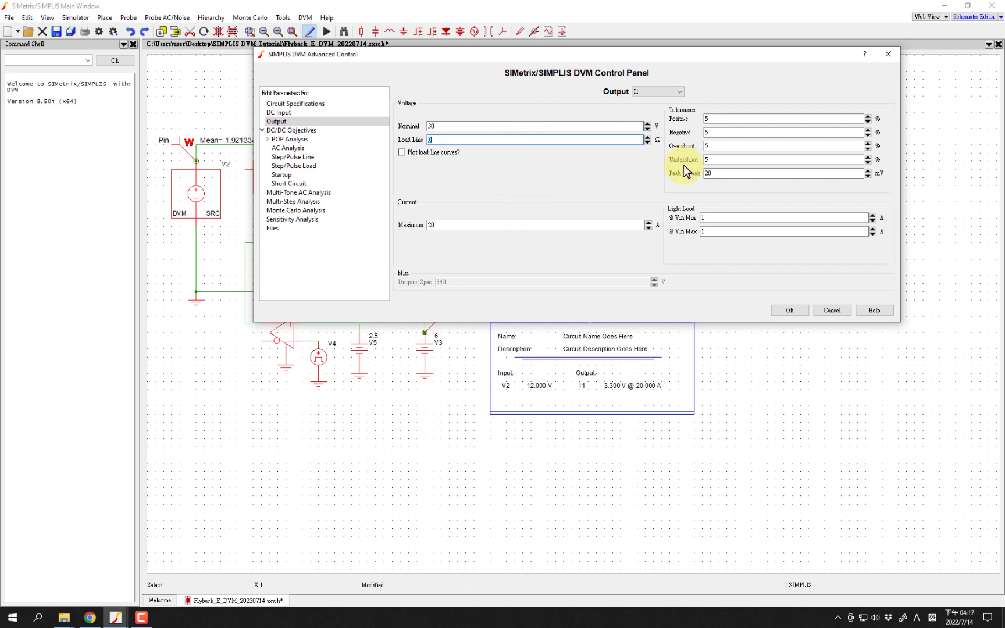
pyautogui.click(722, 118)
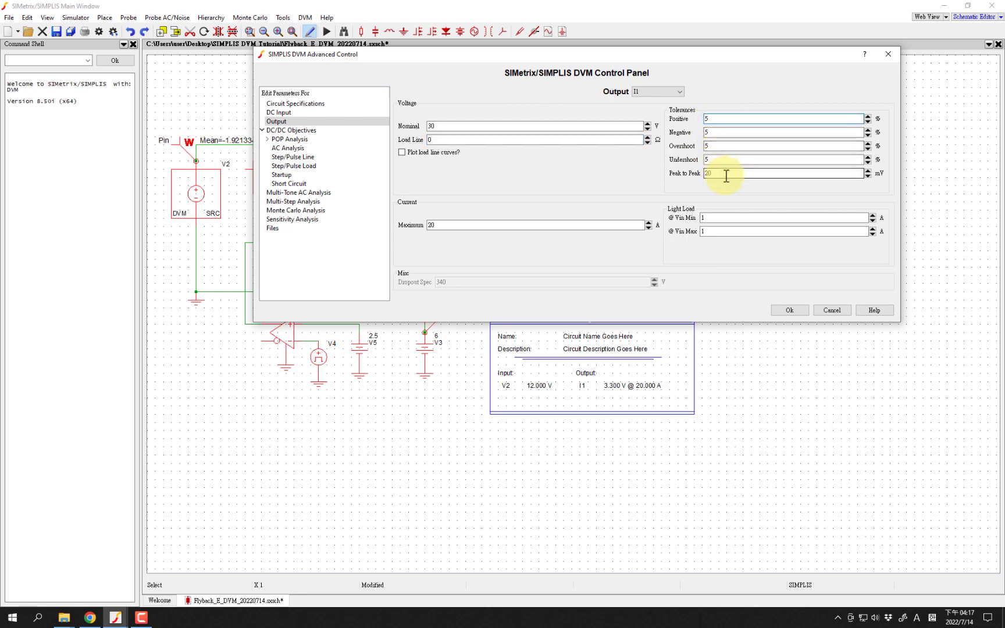
pyautogui.doubleClick(703, 172)
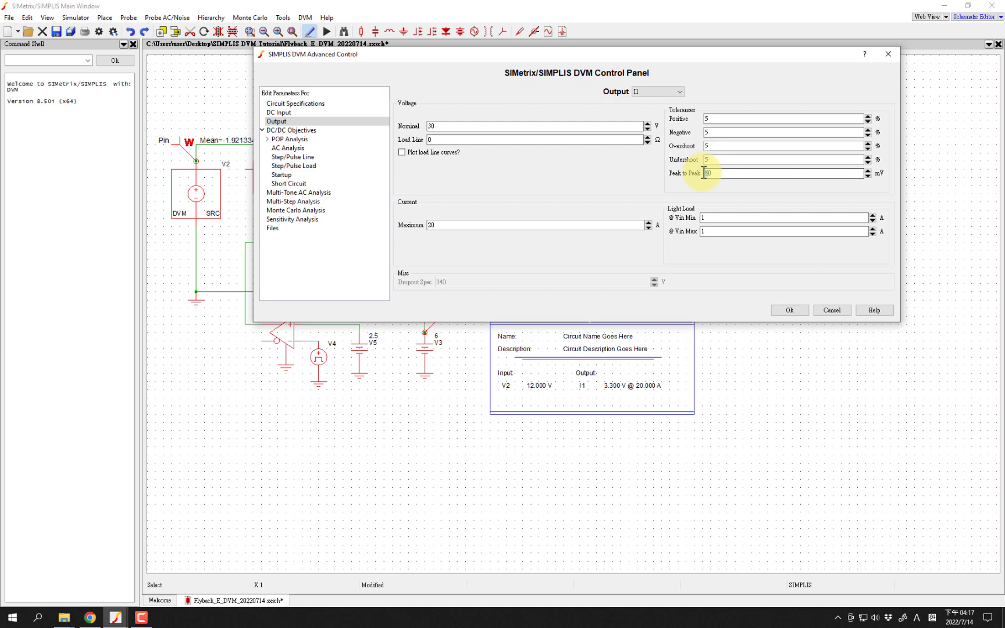
pyautogui.write('100')
pyautogui.press('Tab')
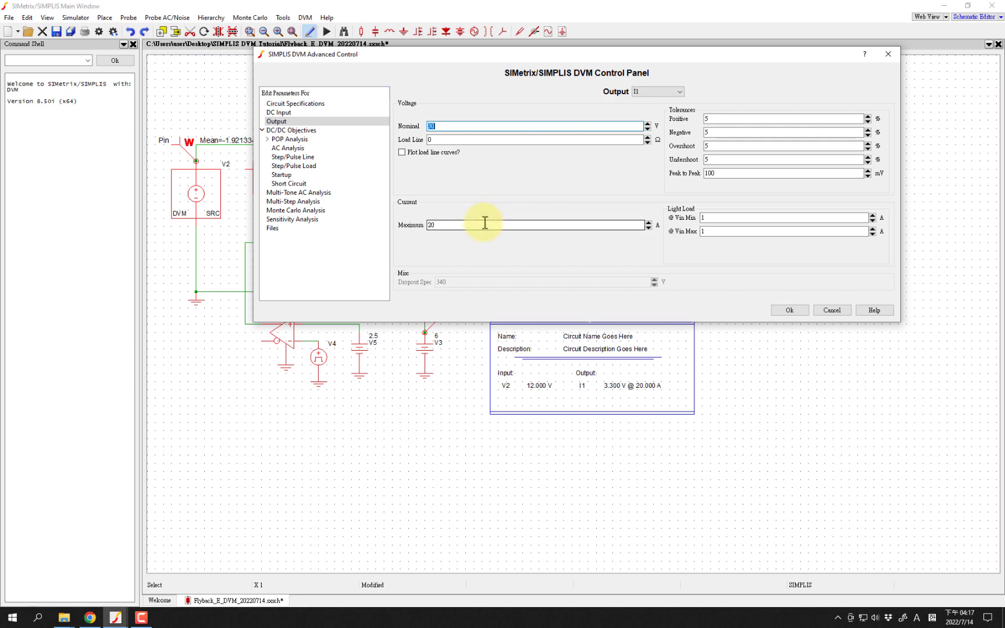
pyautogui.moveTo(472, 224)
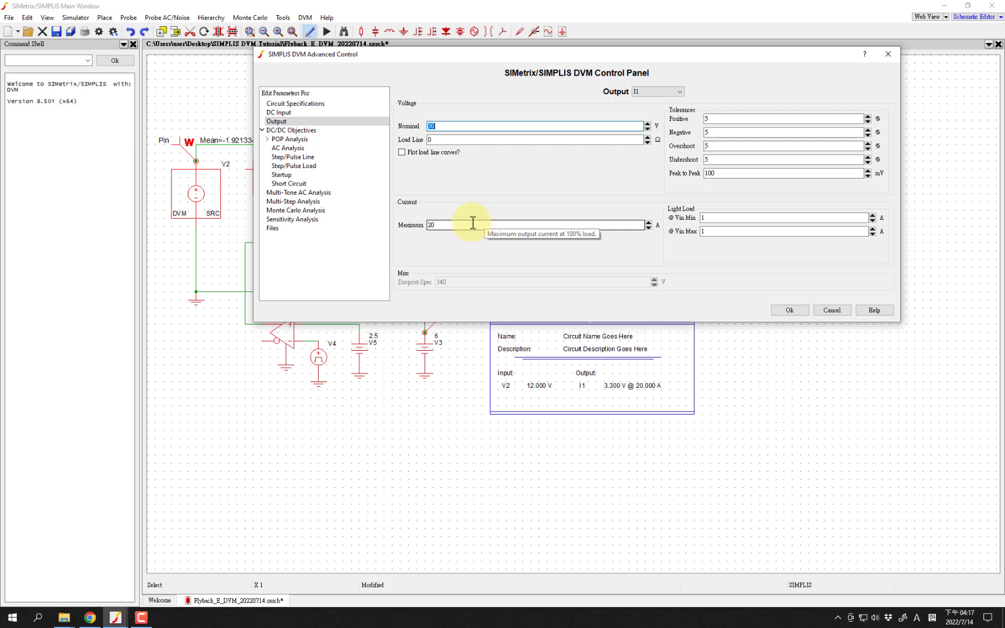
# Set maximum output current to 666m A and light load to 100m A at both input extremes
pyautogui.click(474, 224)
pyautogui.moveTo(465, 230); pyautogui.dragTo(405, 224)
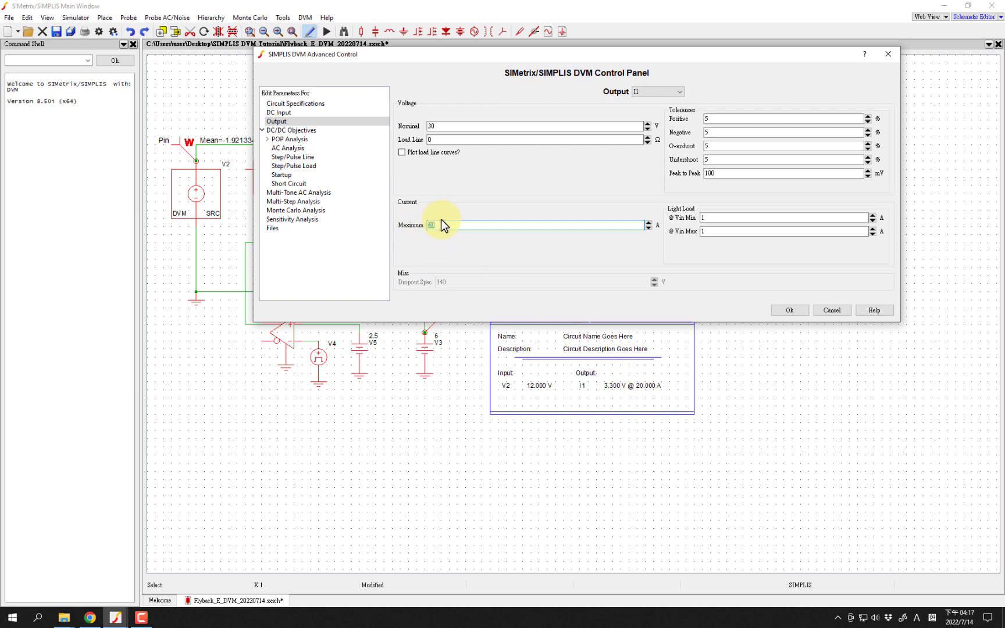
pyautogui.write('666')
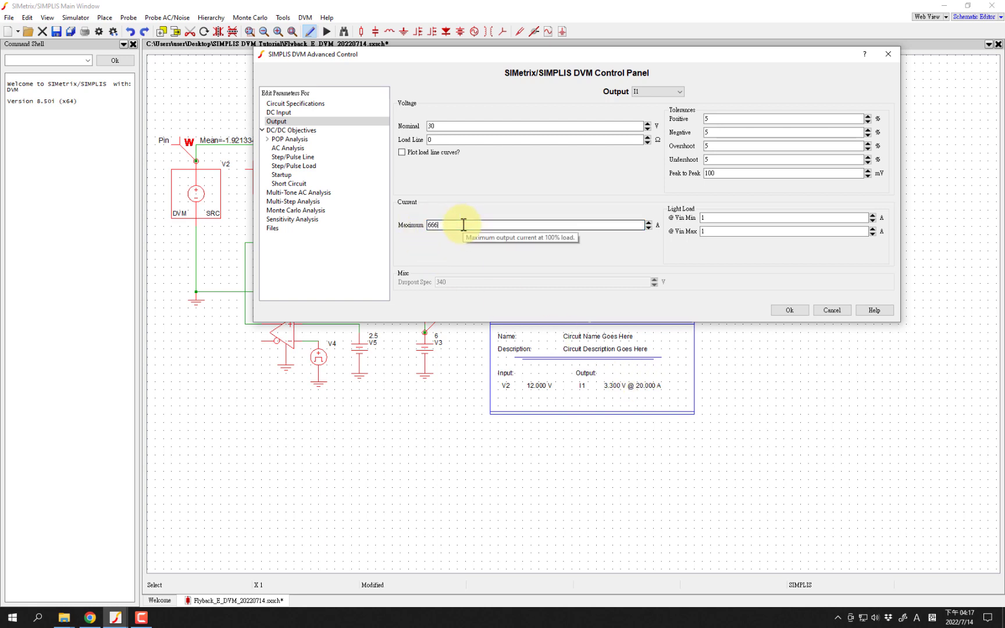
pyautogui.write('m')
pyautogui.press('Tab')
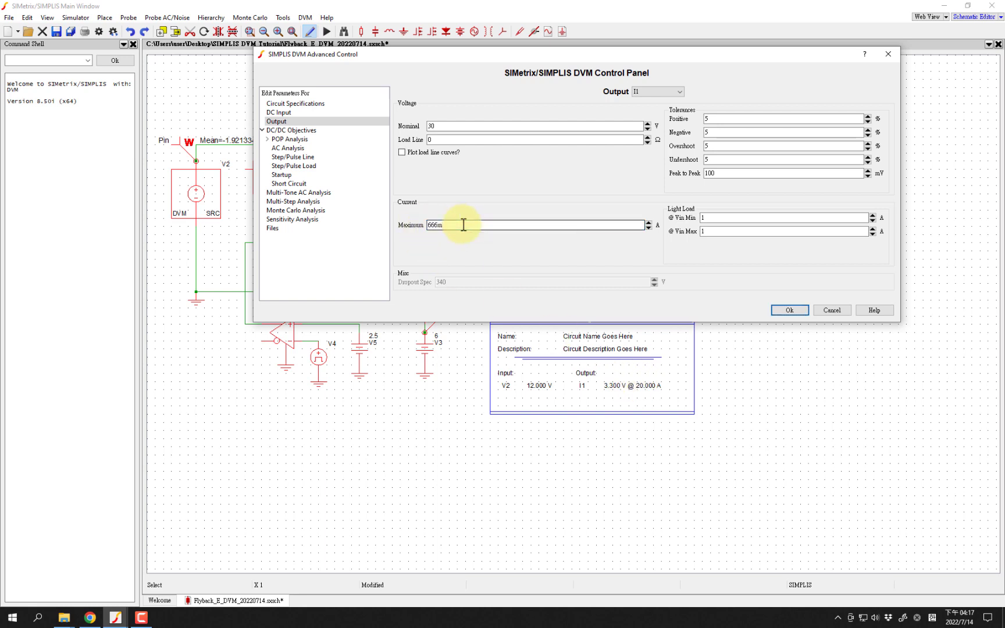
pyautogui.click(714, 219)
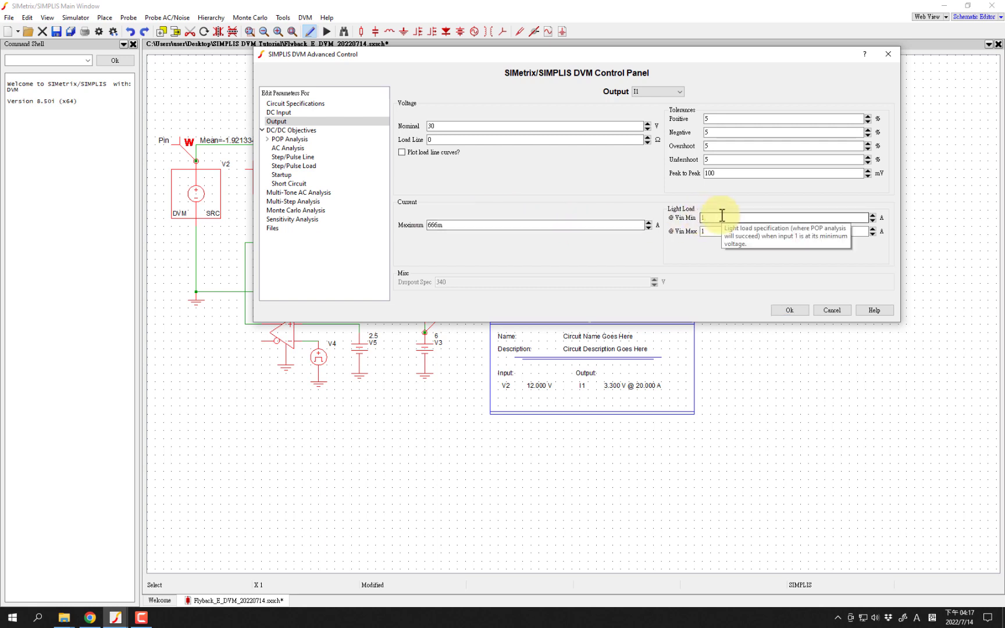
pyautogui.write('00')
pyautogui.write('m')
pyautogui.click(712, 232)
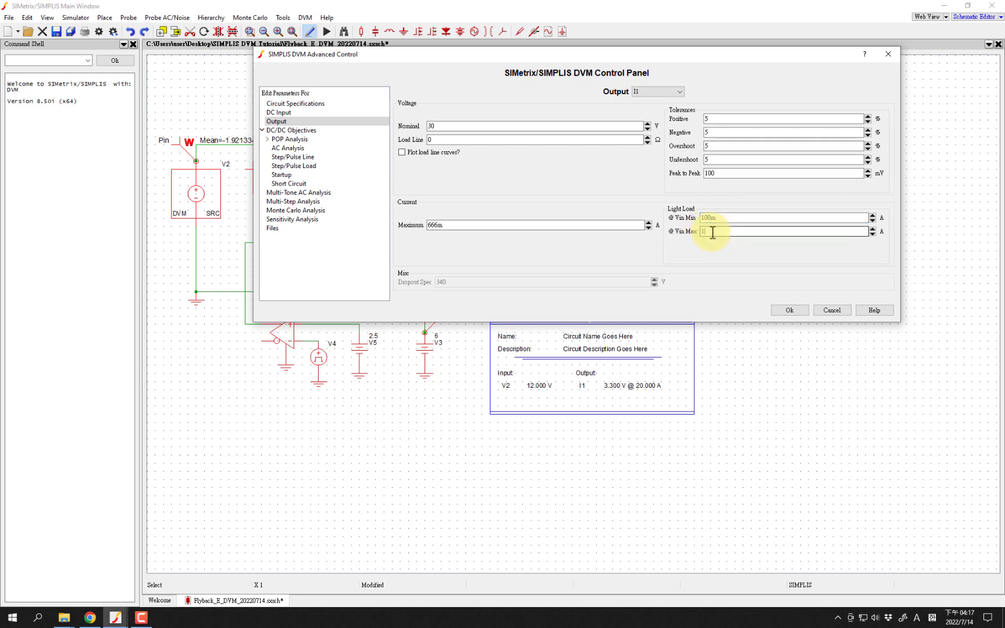
pyautogui.write('00m')
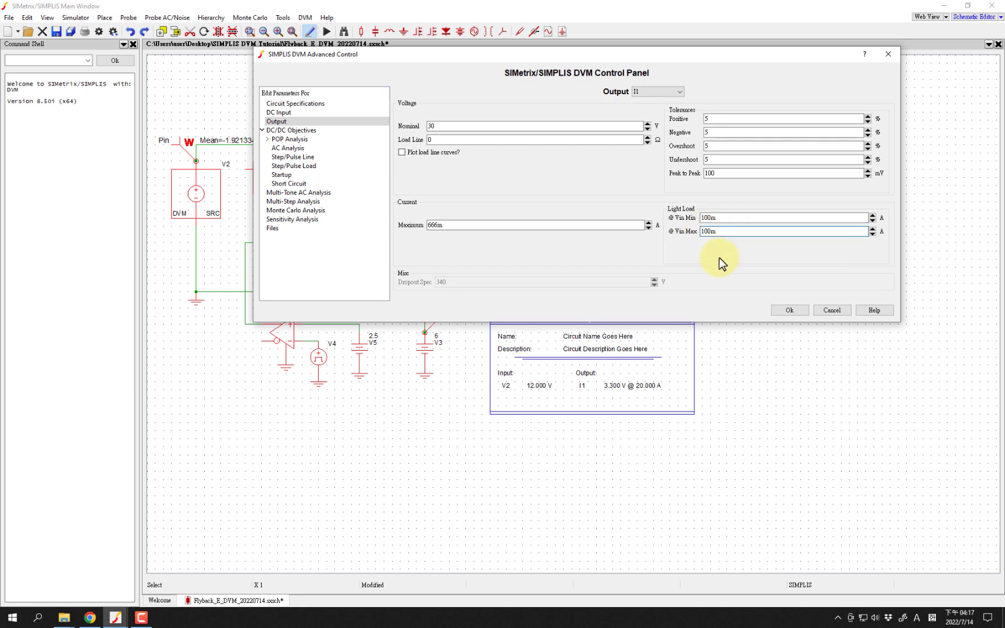
pyautogui.click(275, 140)
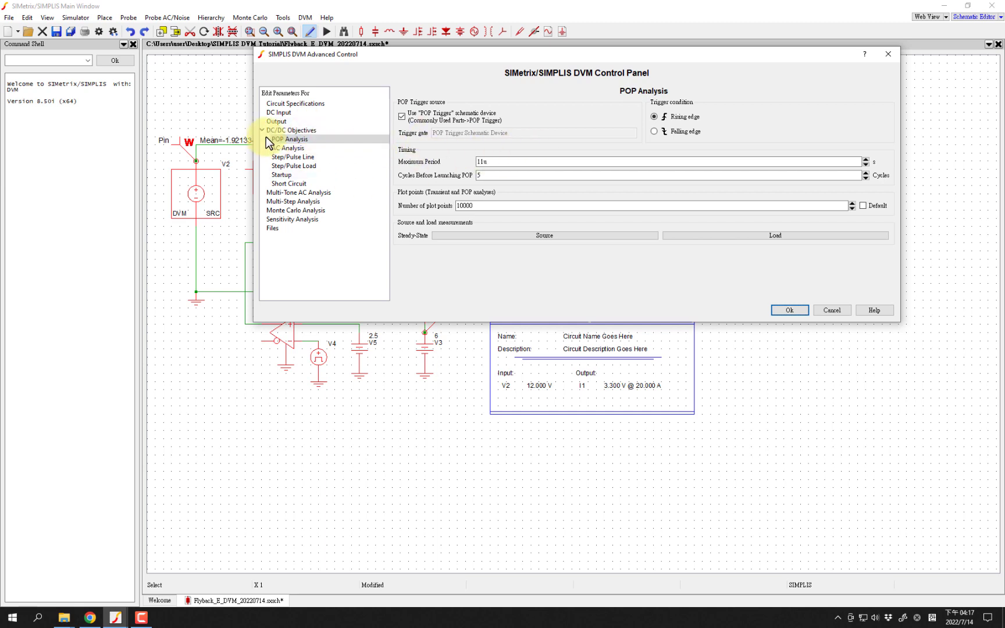
# Review the POP Analysis and Advanced pages, then apply the DVM control settings
pyautogui.click(267, 139)
pyautogui.click(289, 149)
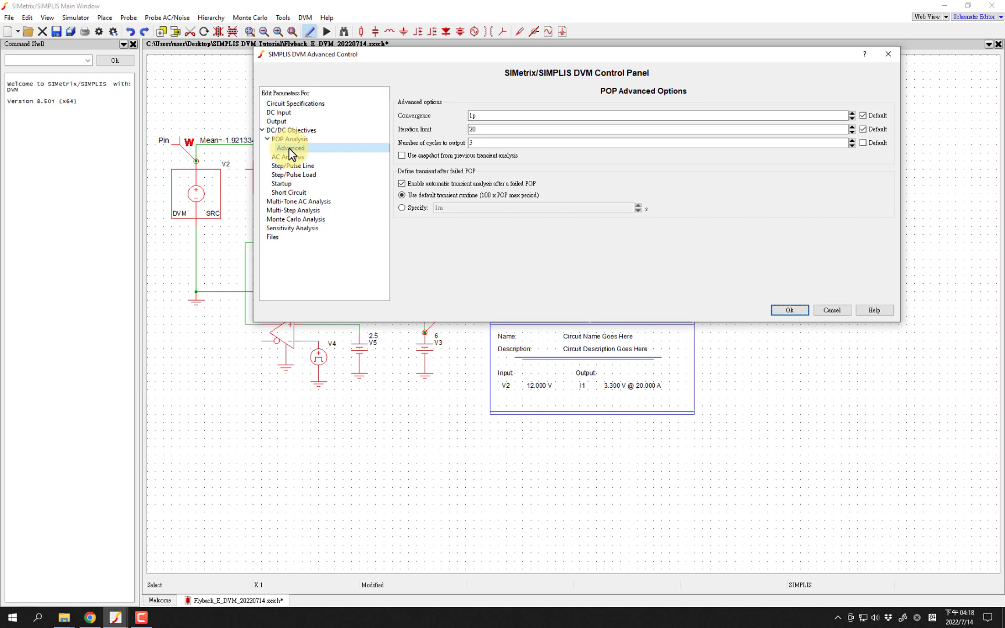
pyautogui.click(290, 141)
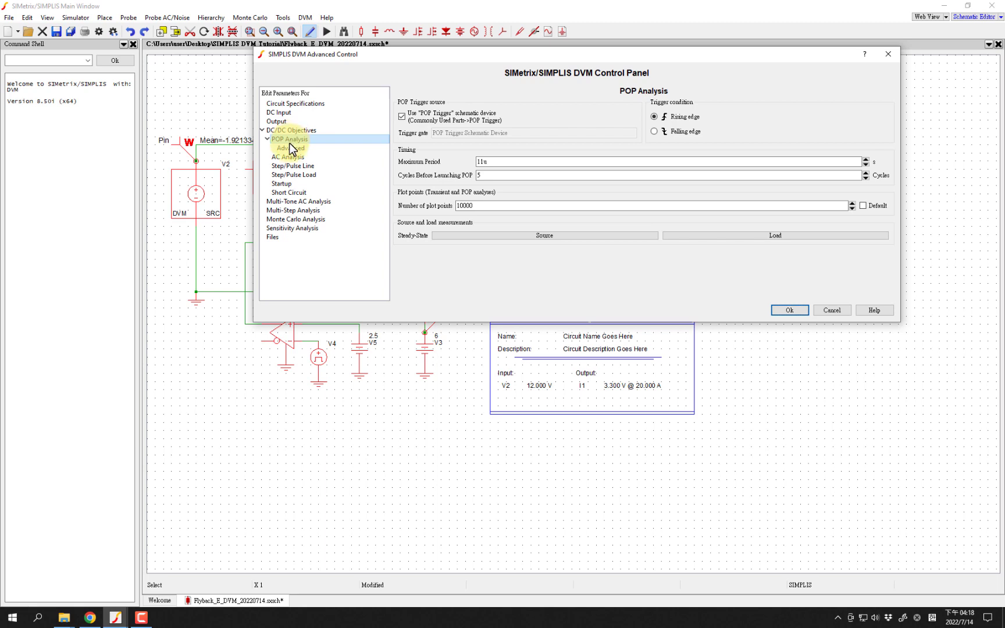
pyautogui.click(291, 149)
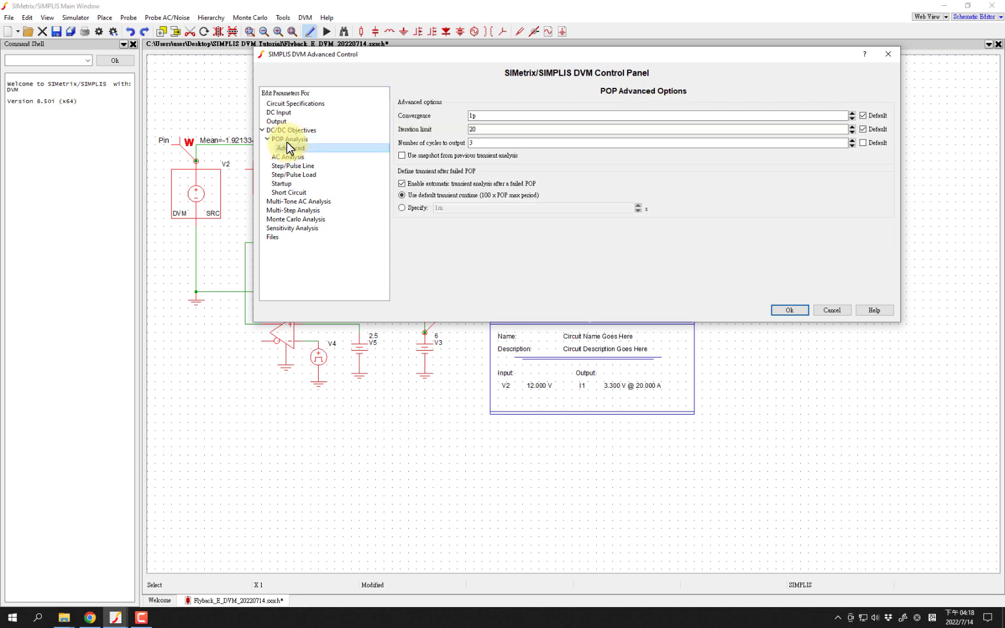
pyautogui.click(290, 149)
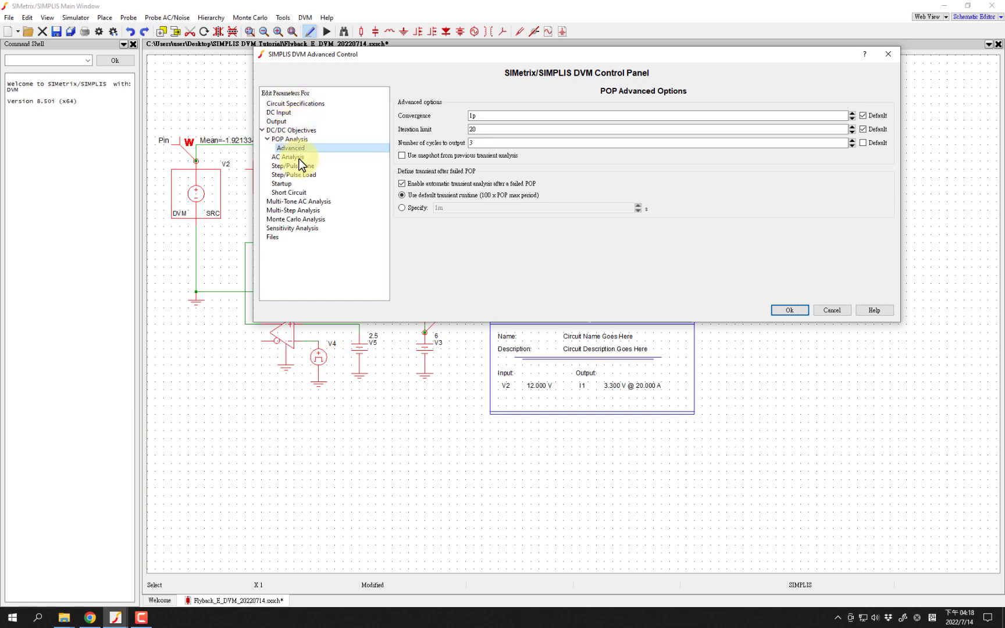
pyautogui.click(788, 312)
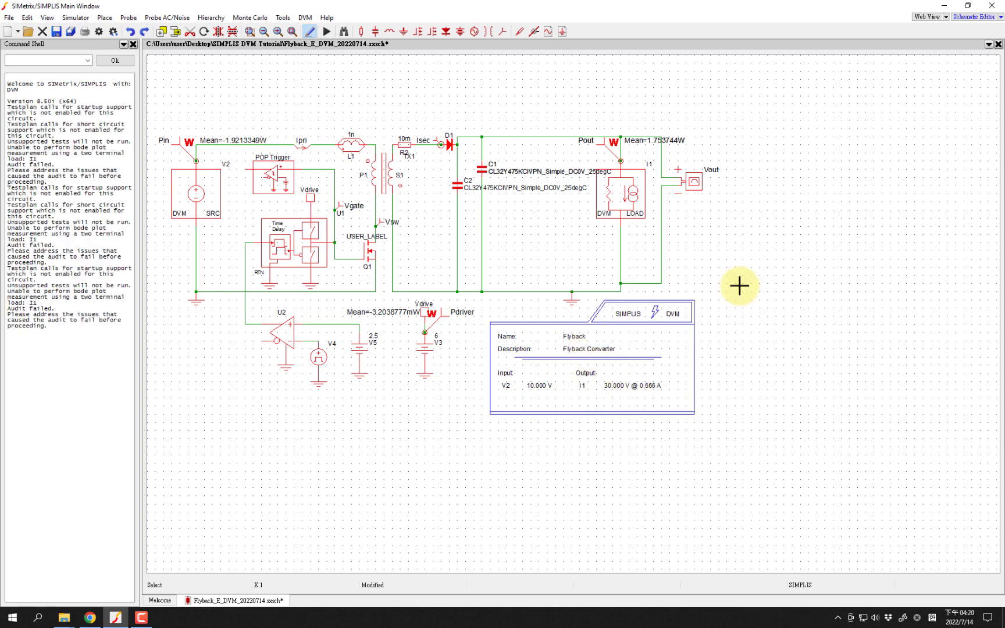
# Deselect the DVM control box and bring up the DVM functions menu
pyautogui.click(725, 256)
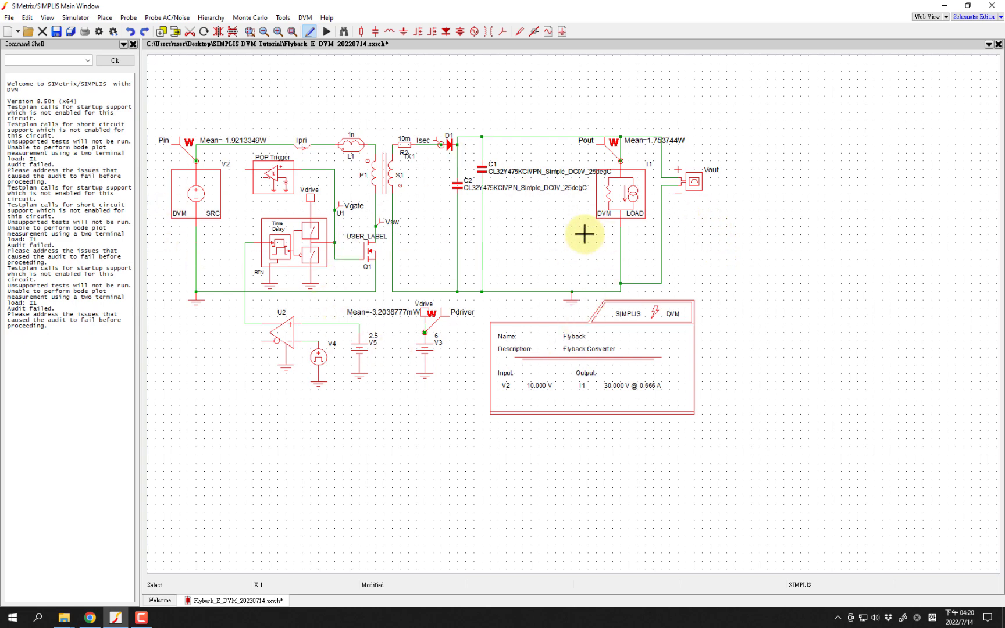
pyautogui.click(305, 19)
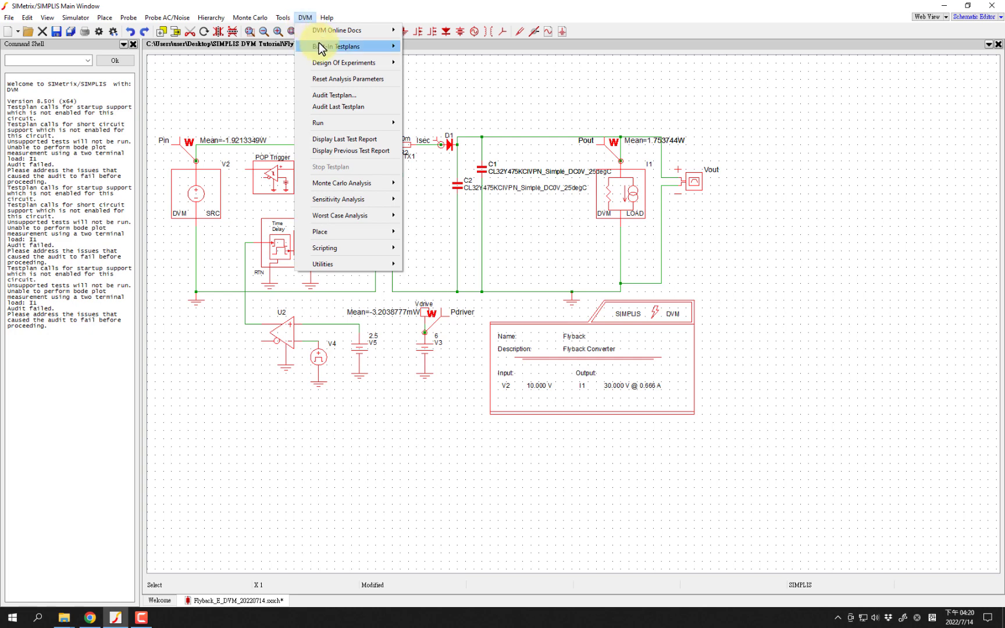
# Set up the built-in Efficiency testplan at nominal input only, stepping load 20–100% in 20% steps
pyautogui.moveTo(349, 46)
pyautogui.click(473, 92)
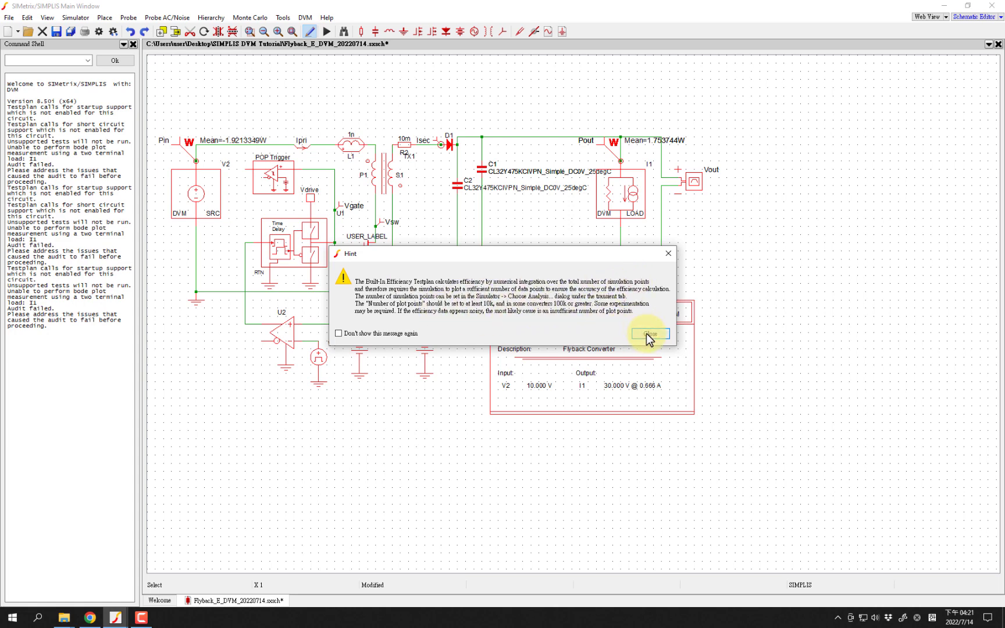
pyautogui.click(650, 334)
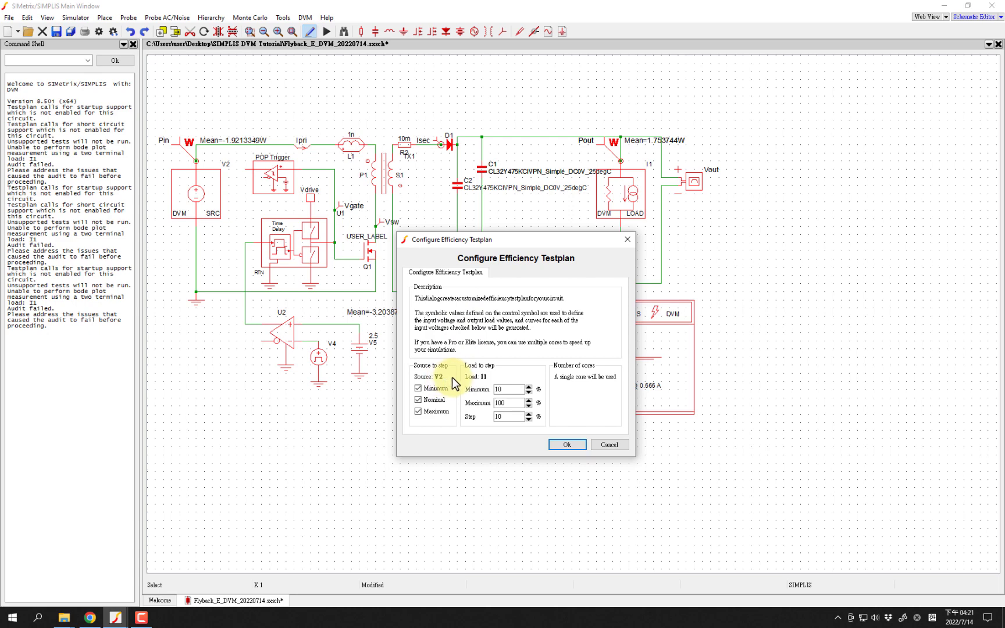
pyautogui.click(417, 391)
pyautogui.click(419, 410)
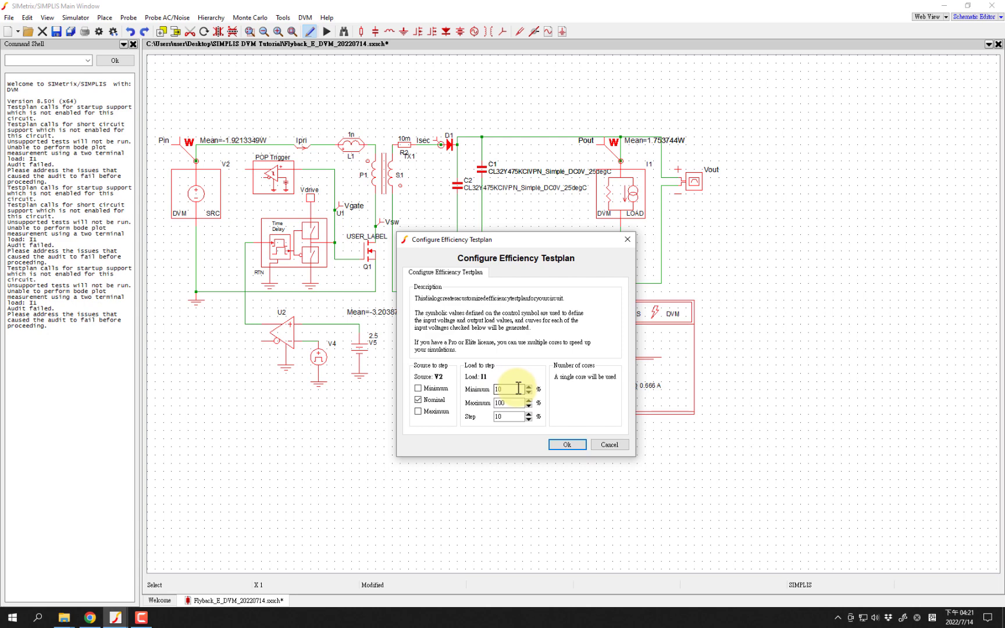
pyautogui.doubleClick(516, 388)
pyautogui.write('20')
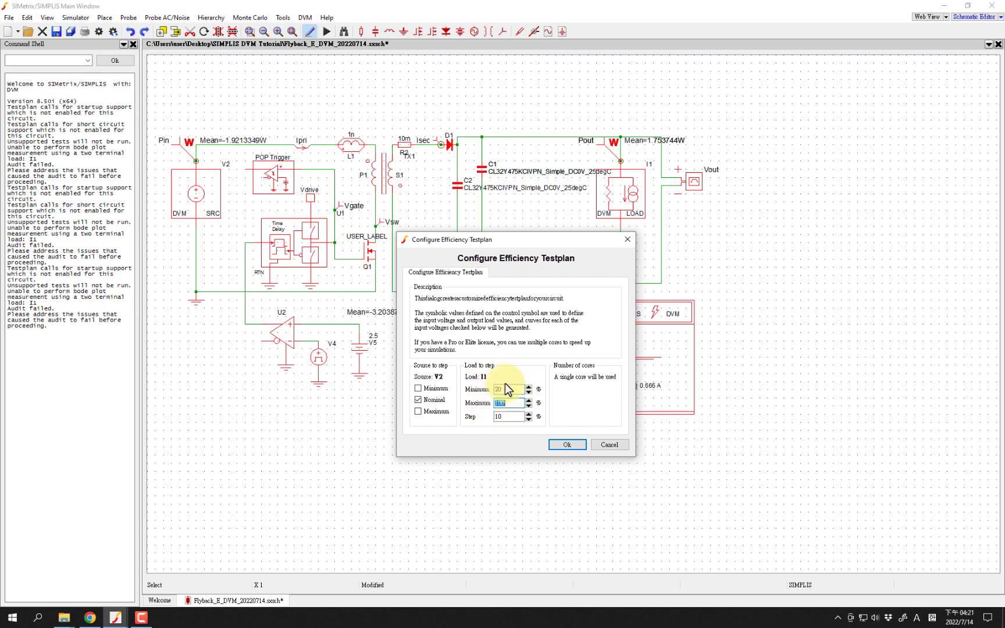
pyautogui.doubleClick(517, 402)
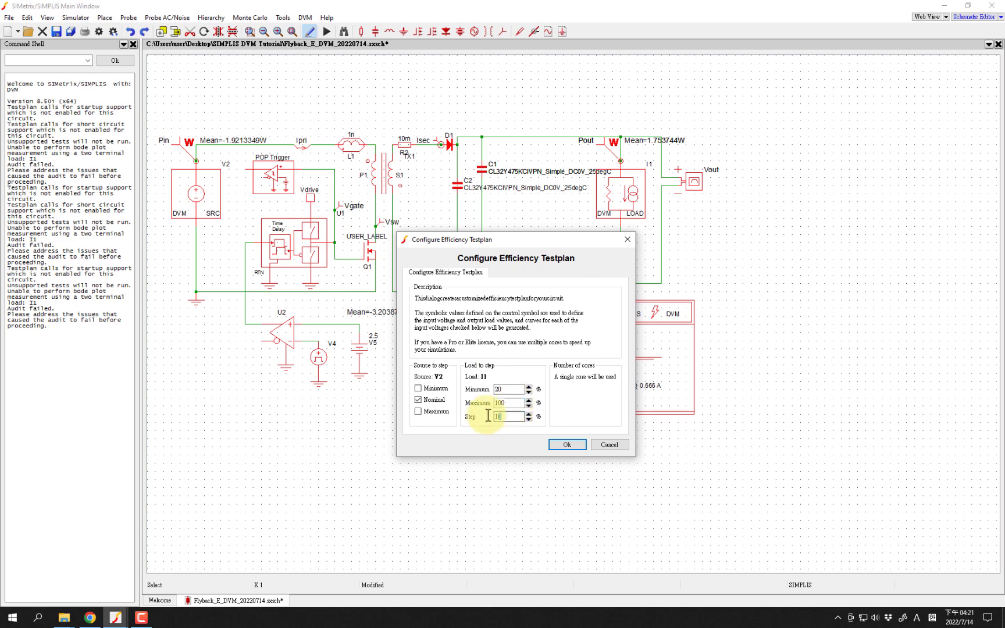
pyautogui.write('20')
pyautogui.press('Tab')
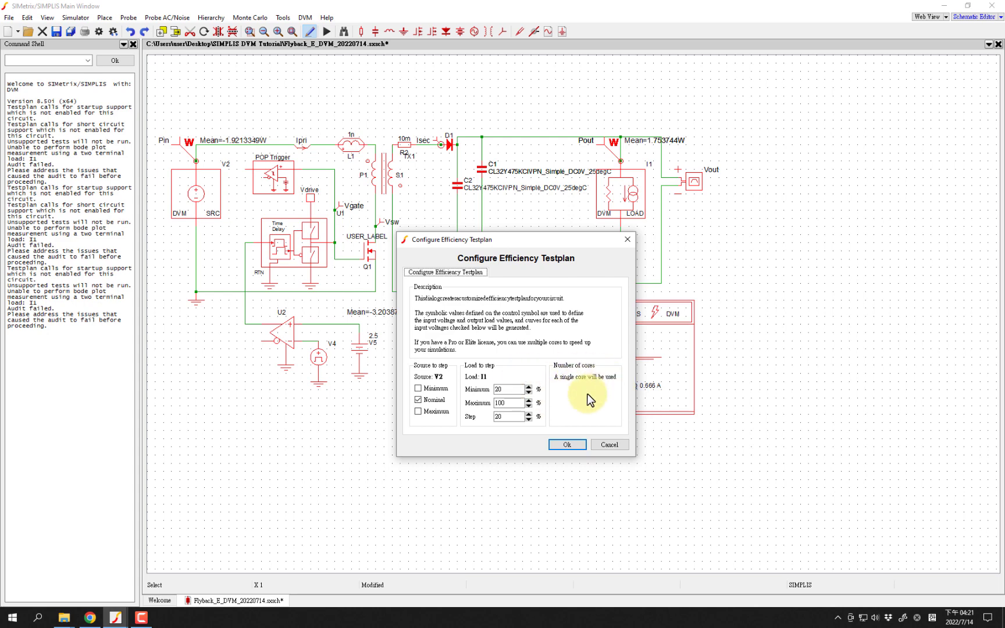
pyautogui.click(569, 445)
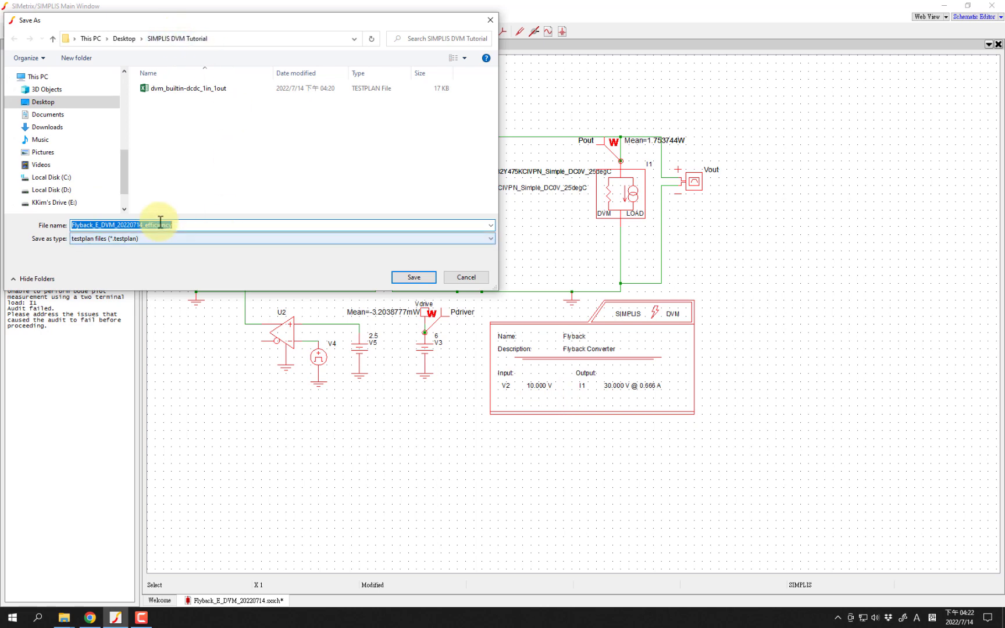
# Save the testplan file as Flyback_E_DVM_20220714_efficiency
pyautogui.click(410, 277)
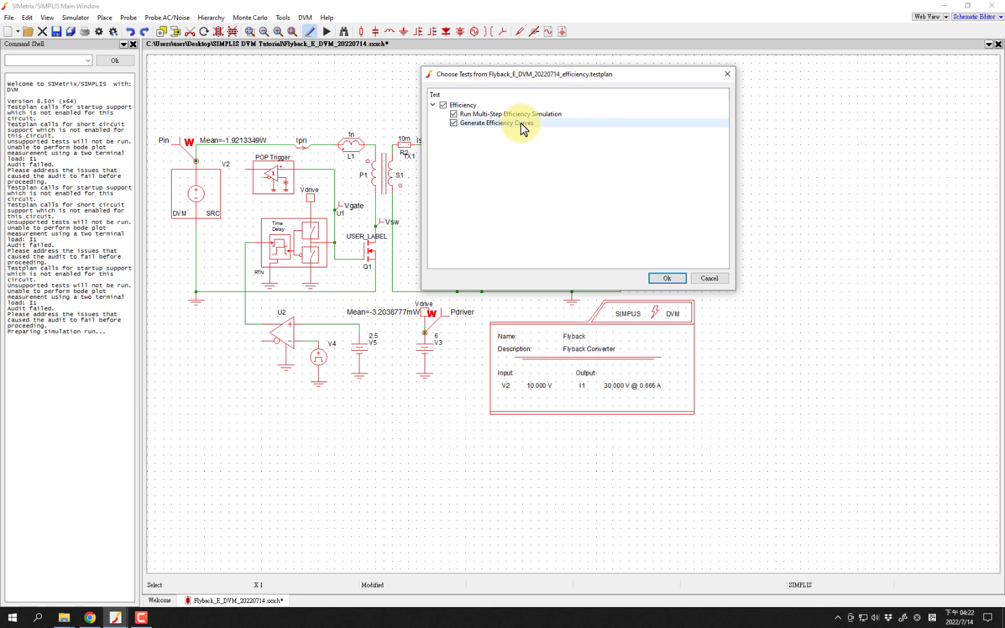
# Run both selected efficiency tests and scroll through the resulting report overview
pyautogui.click(666, 278)
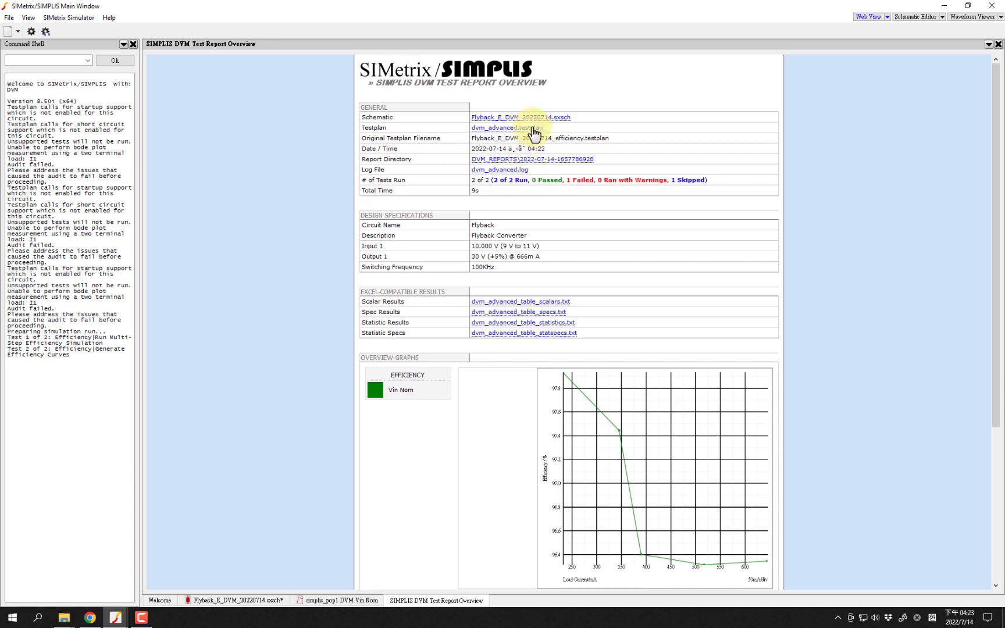
pyautogui.scroll(-1, 565, 179)
pyautogui.scroll(-3, 565, 179)
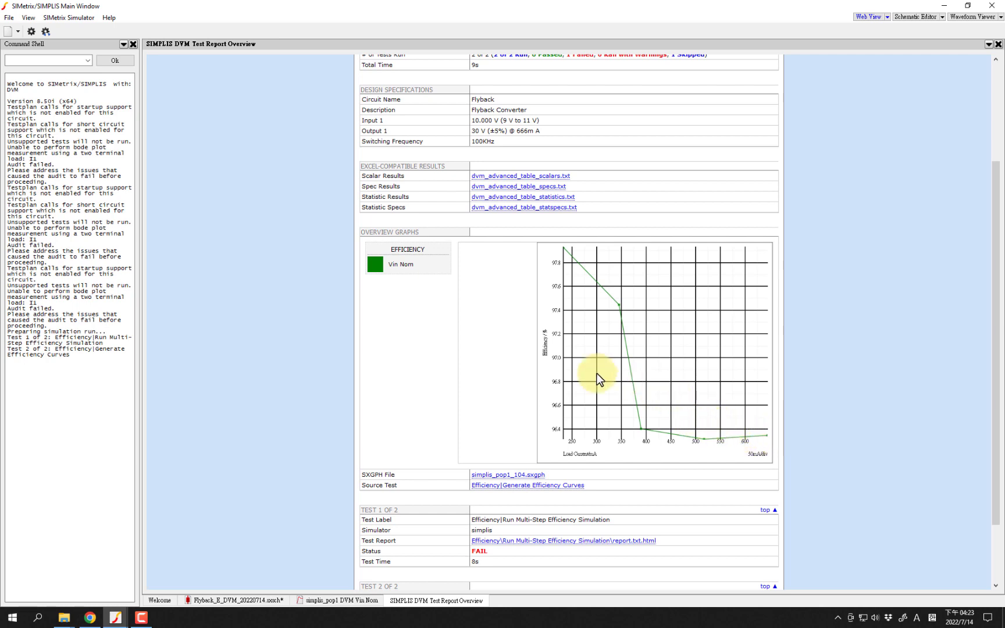
pyautogui.scroll(-2, 581, 346)
pyautogui.scroll(-1, 582, 346)
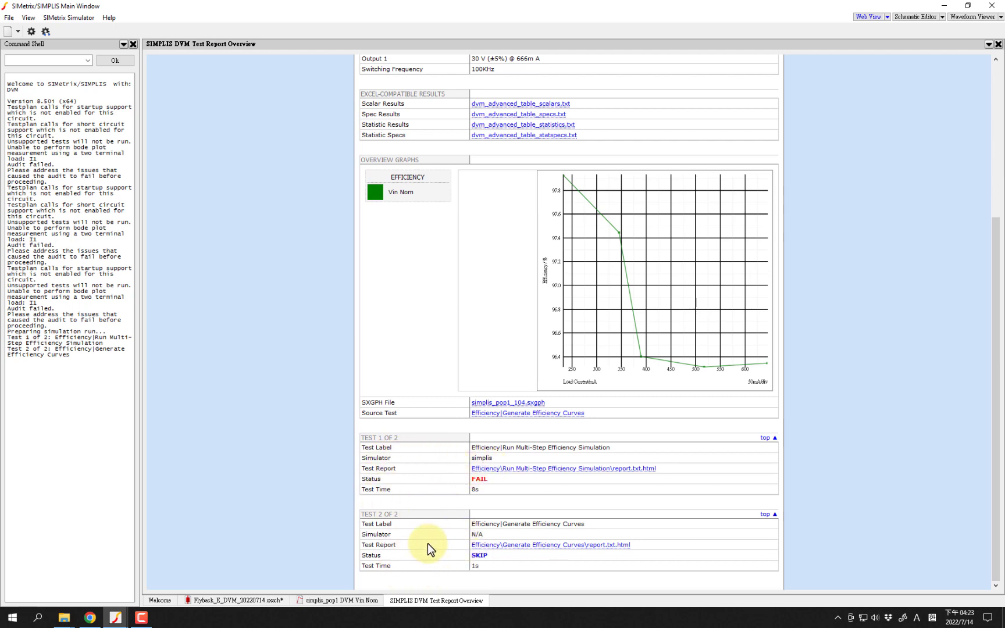
# Open the Multi-Step Efficiency Simulation report and scroll down to its LOAD waveform plot
pyautogui.click(498, 470)
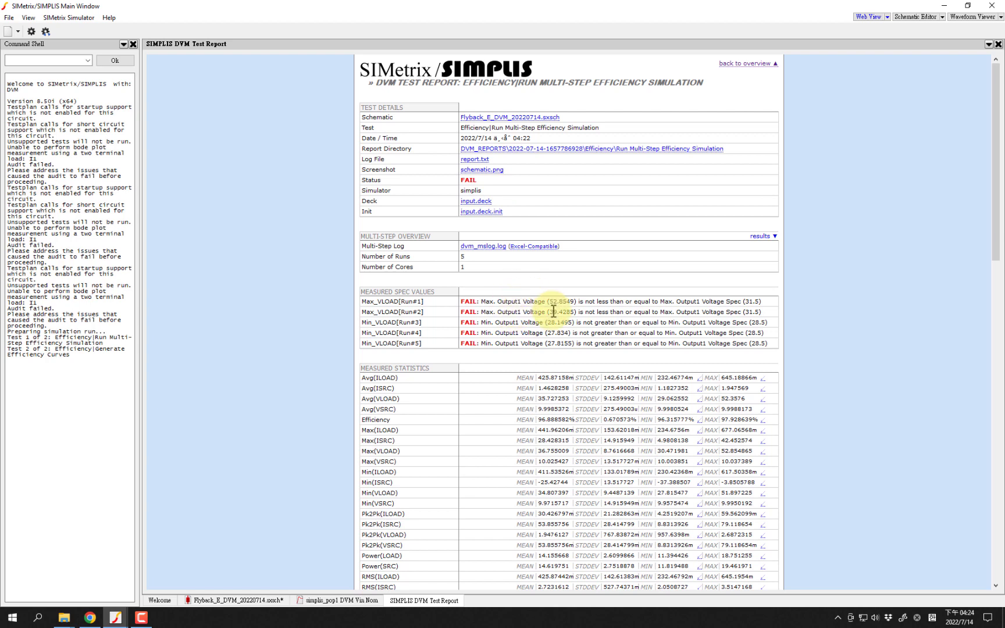
pyautogui.scroll(-1, 558, 302)
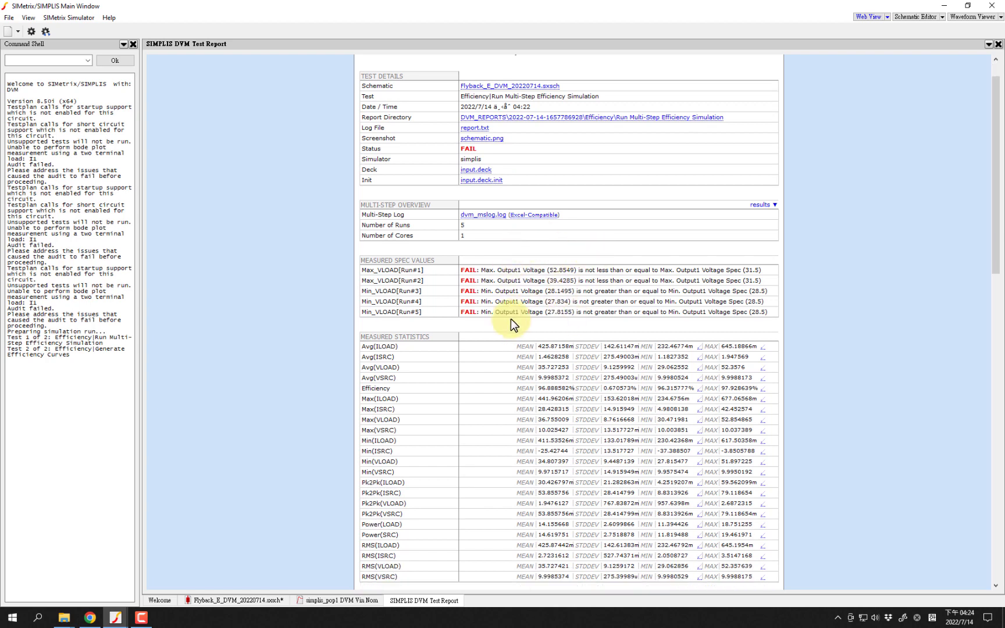
pyautogui.scroll(-2, 431, 307)
pyautogui.scroll(-1, 431, 307)
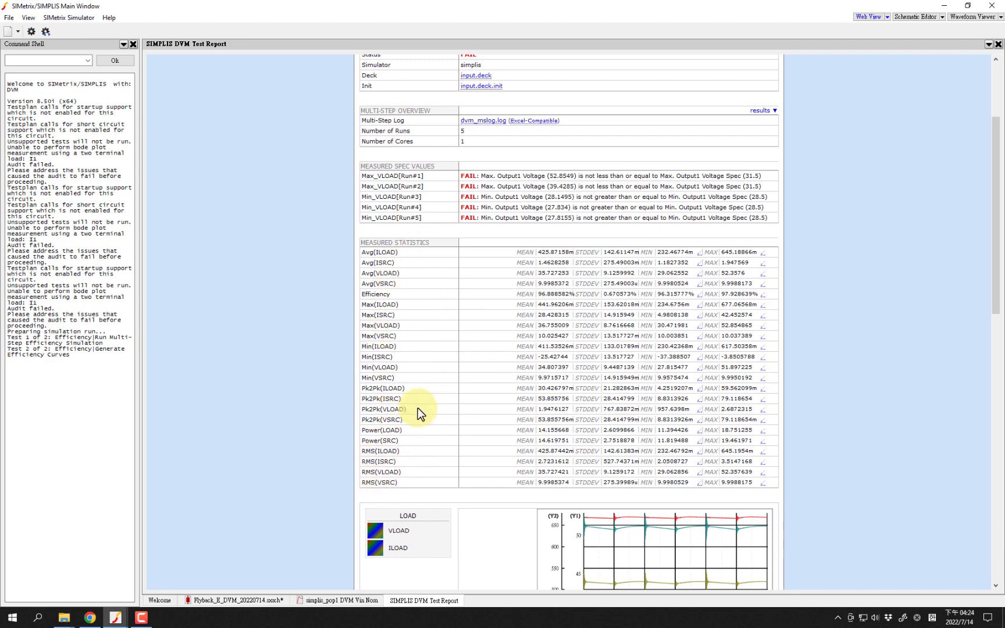
pyautogui.scroll(-1, 418, 408)
pyautogui.scroll(-1, 418, 407)
pyautogui.scroll(-2, 416, 407)
pyautogui.scroll(-1, 415, 407)
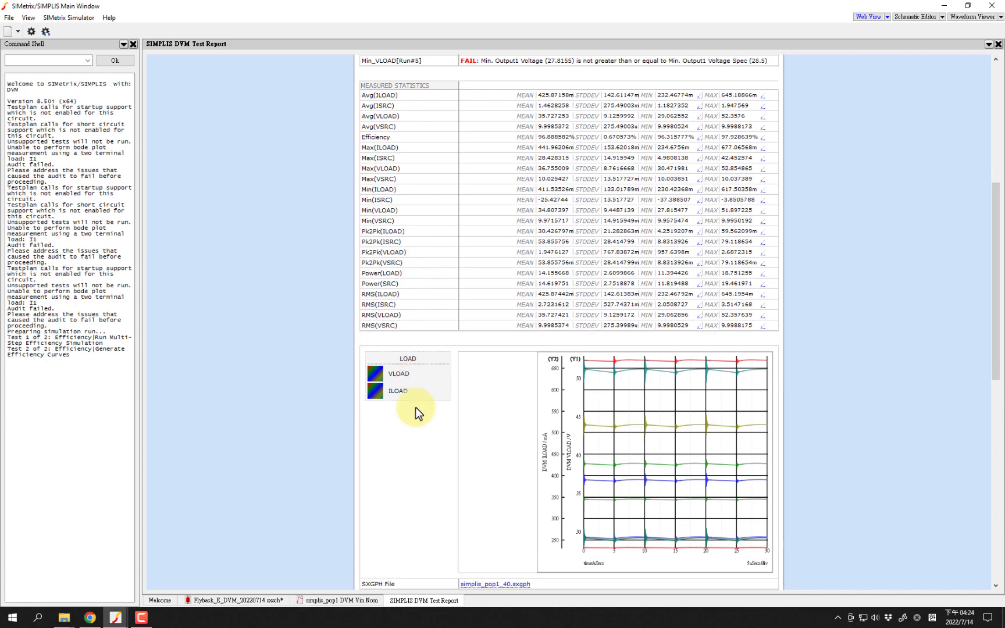
pyautogui.scroll(-1, 415, 408)
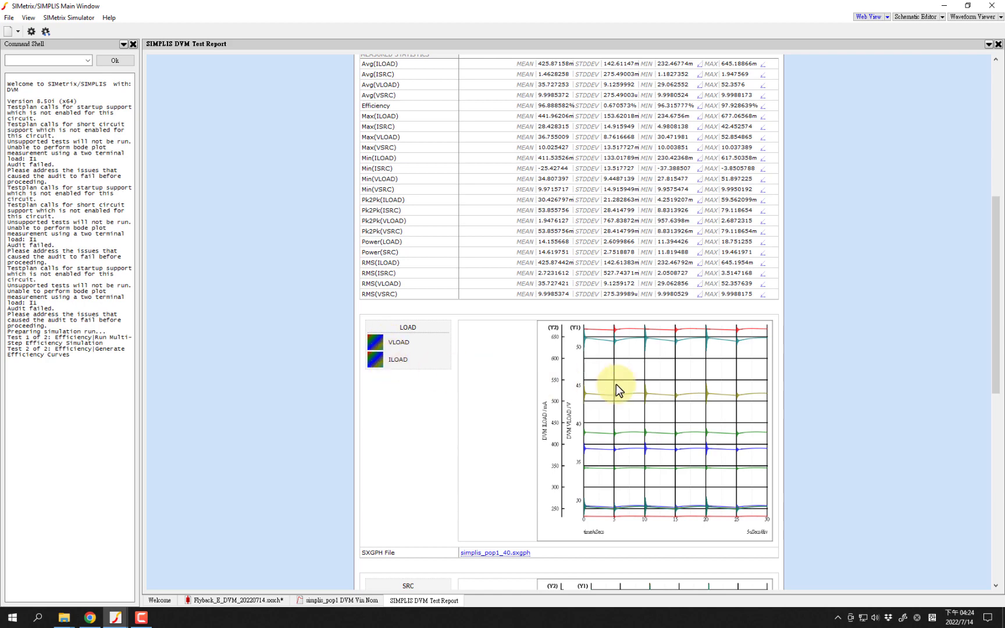
pyautogui.scroll(-1, 616, 387)
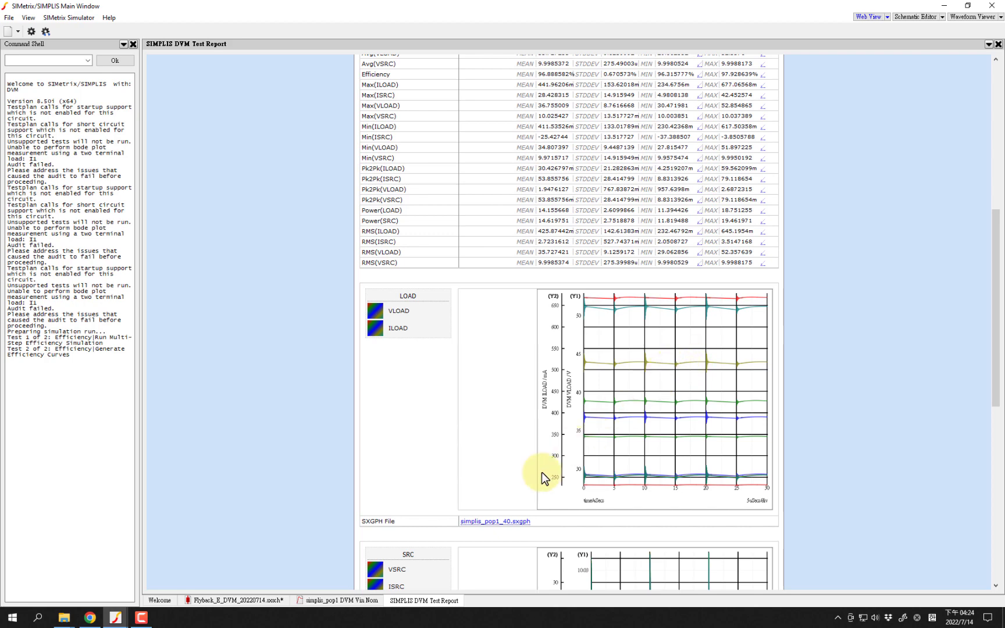
# Open the LOAD SXGPH graph and highlight the per-run DVM VLOAD curves
pyautogui.click(499, 522)
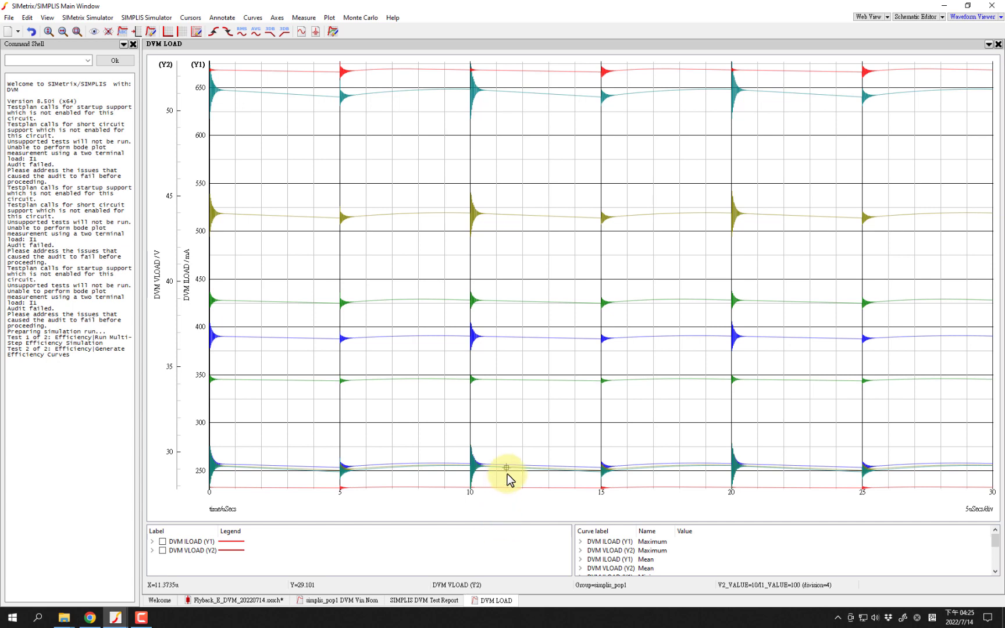
pyautogui.moveTo(235, 451)
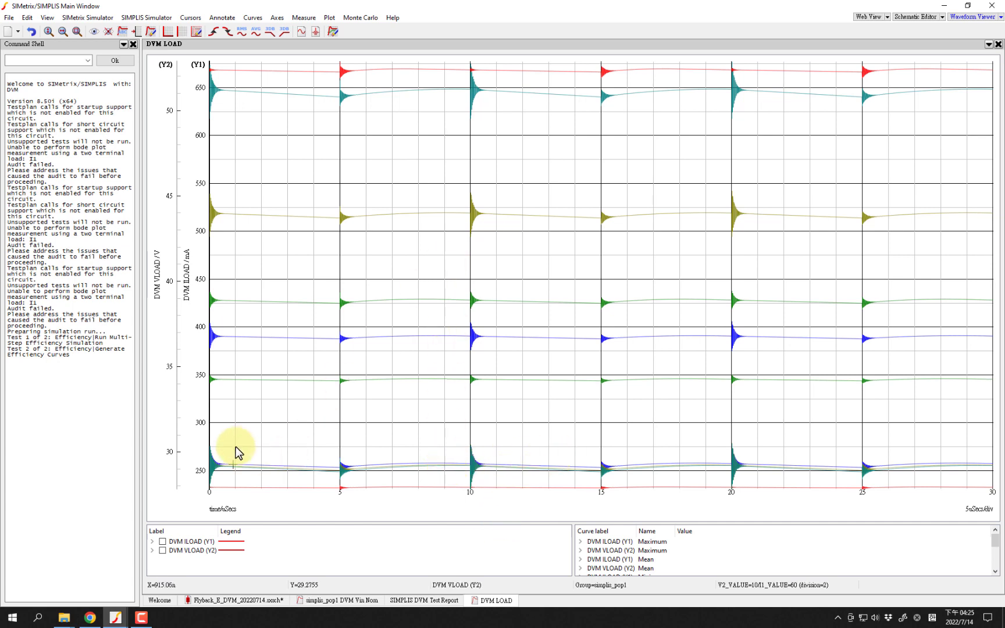
pyautogui.click(150, 550)
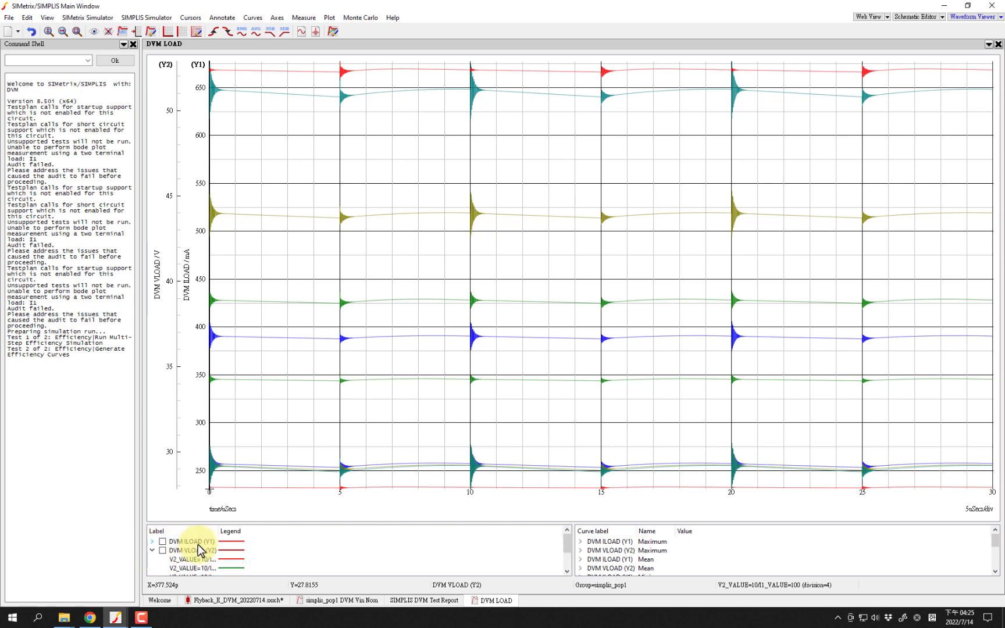
pyautogui.moveTo(209, 522); pyautogui.dragTo(210, 454)
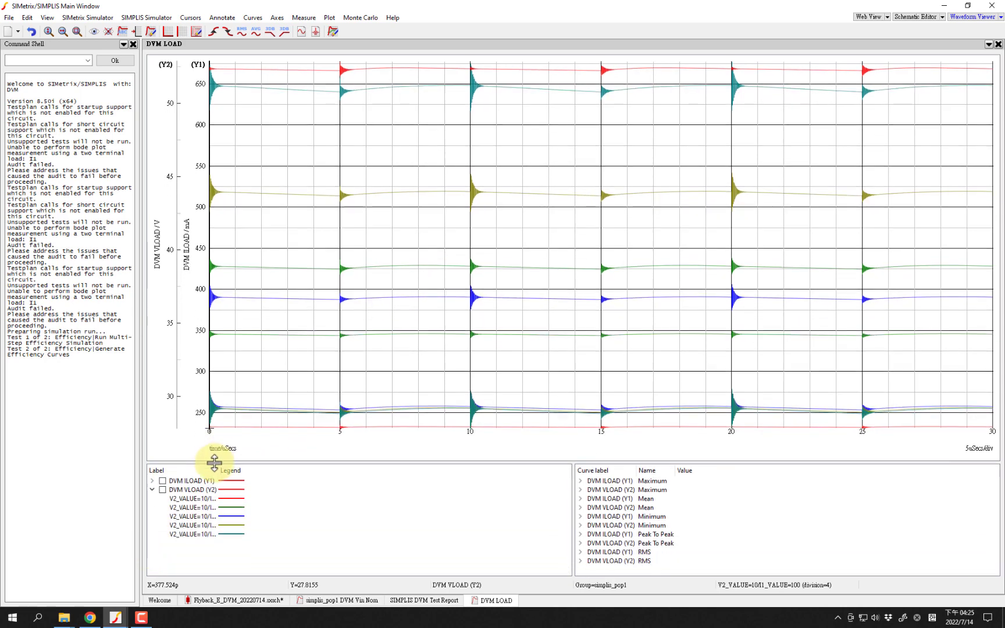
pyautogui.rightClick(172, 503)
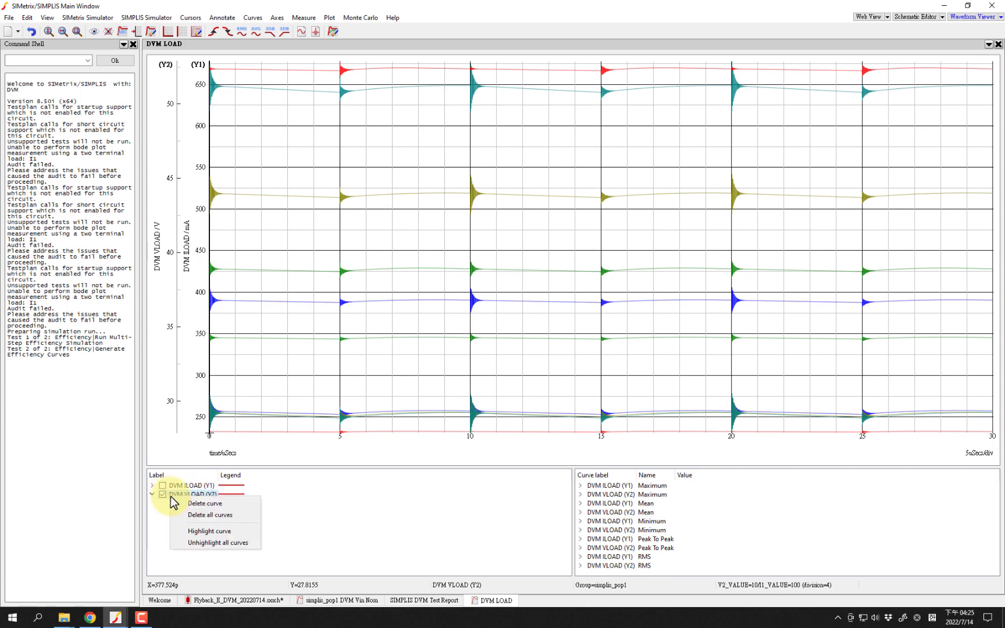
pyautogui.click(203, 531)
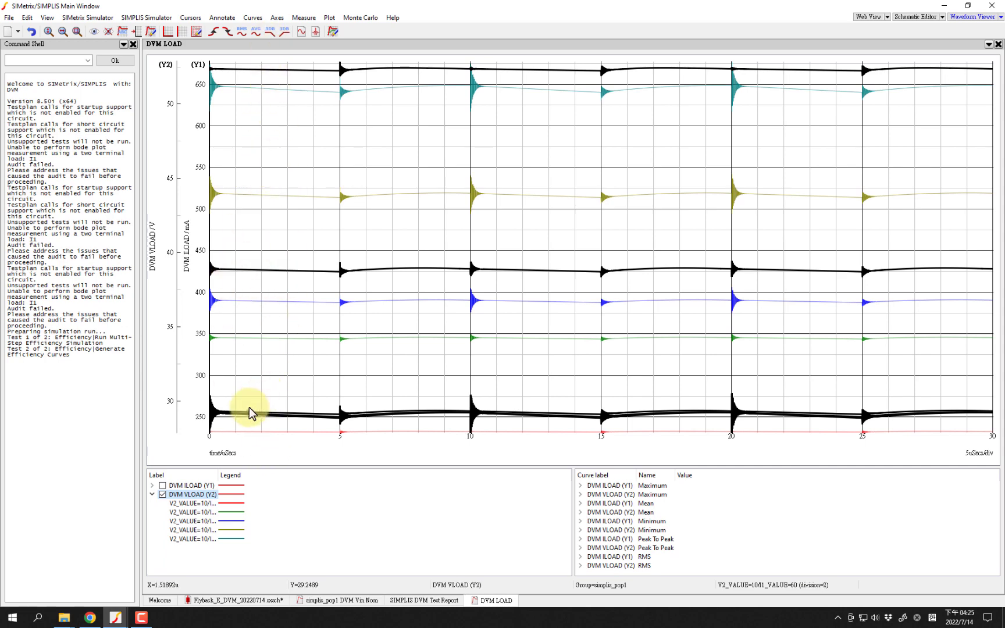
# Switch highlighting from VLOAD to ILOAD, show per-run ILOAD maximums, then return to the report
pyautogui.click(162, 495)
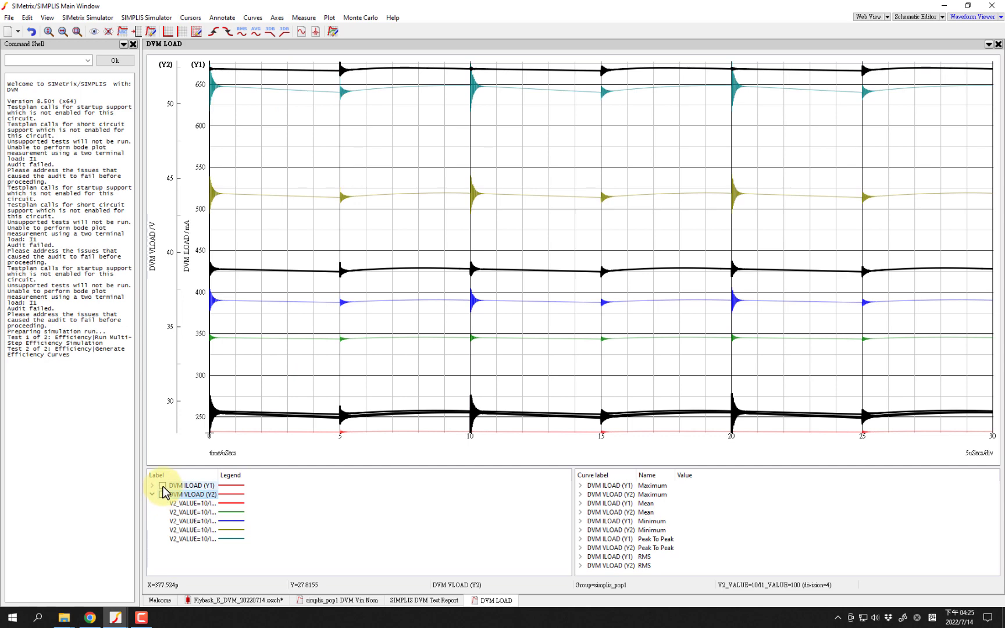
pyautogui.rightClick(176, 498)
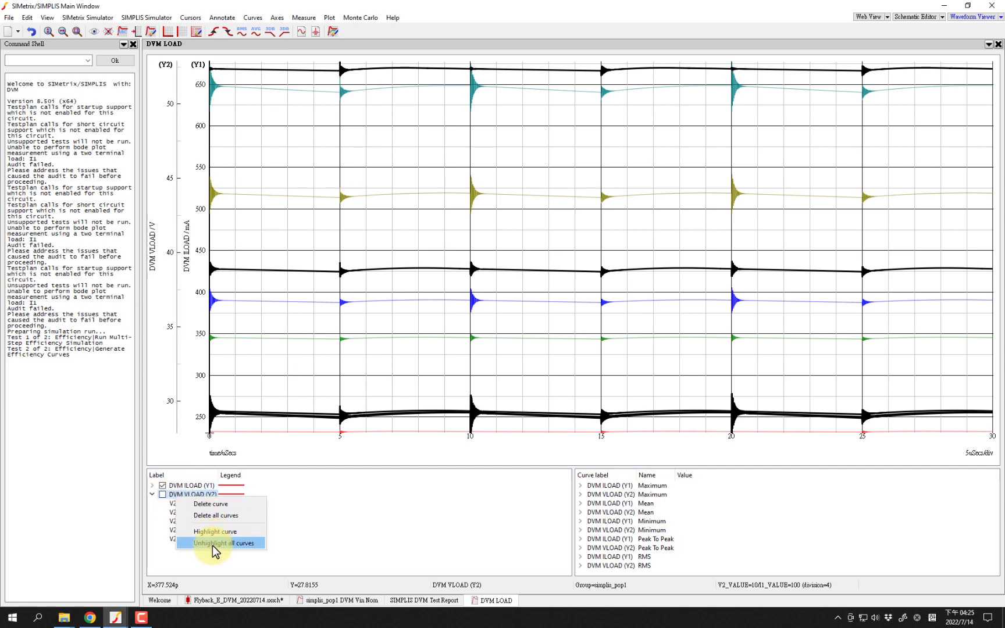
pyautogui.click(218, 543)
pyautogui.rightClick(184, 486)
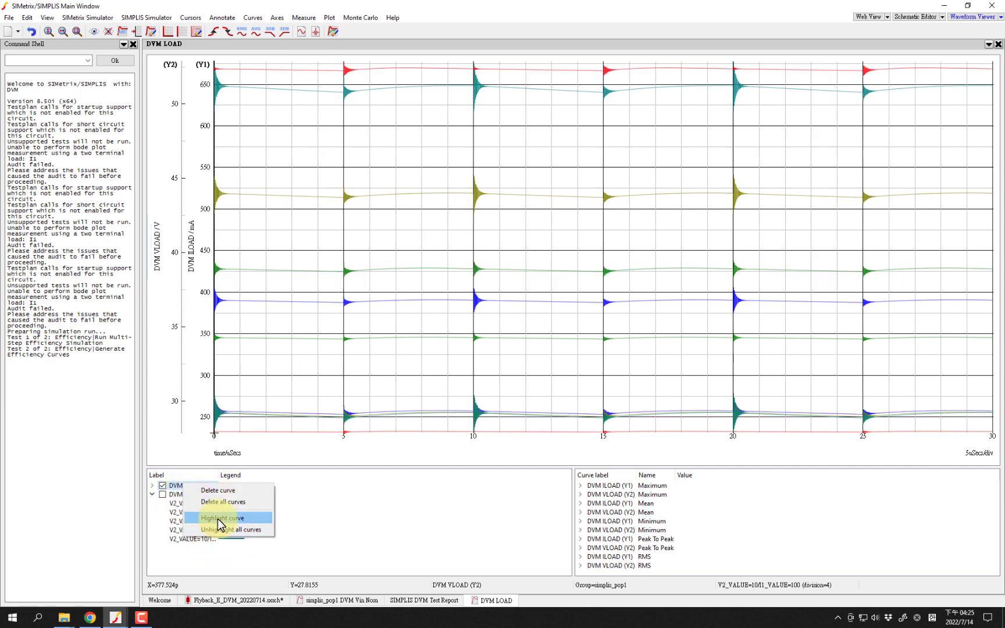
pyautogui.click(217, 517)
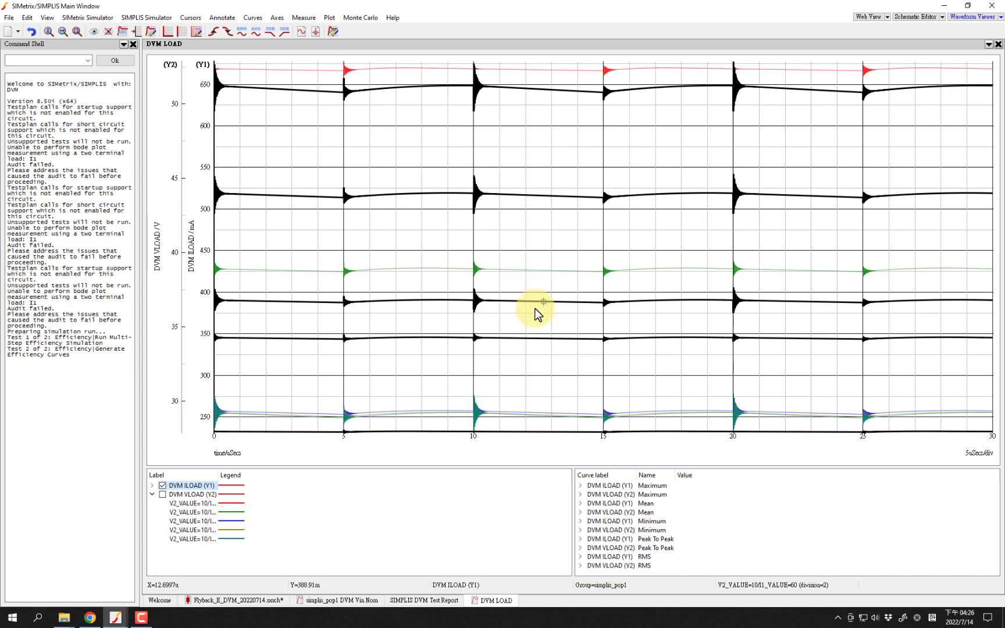
pyautogui.click(580, 485)
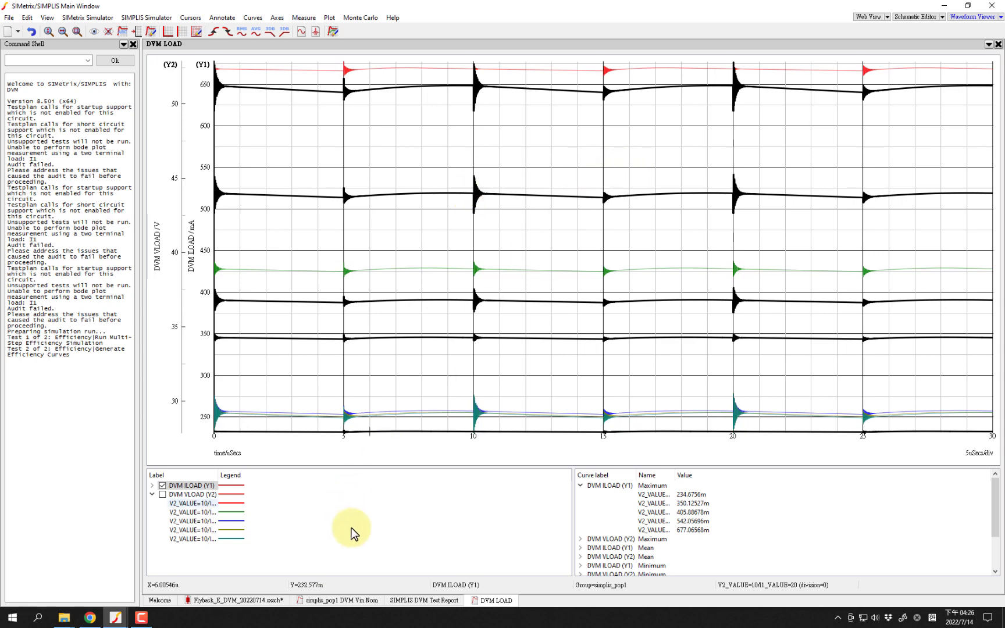
pyautogui.click(393, 599)
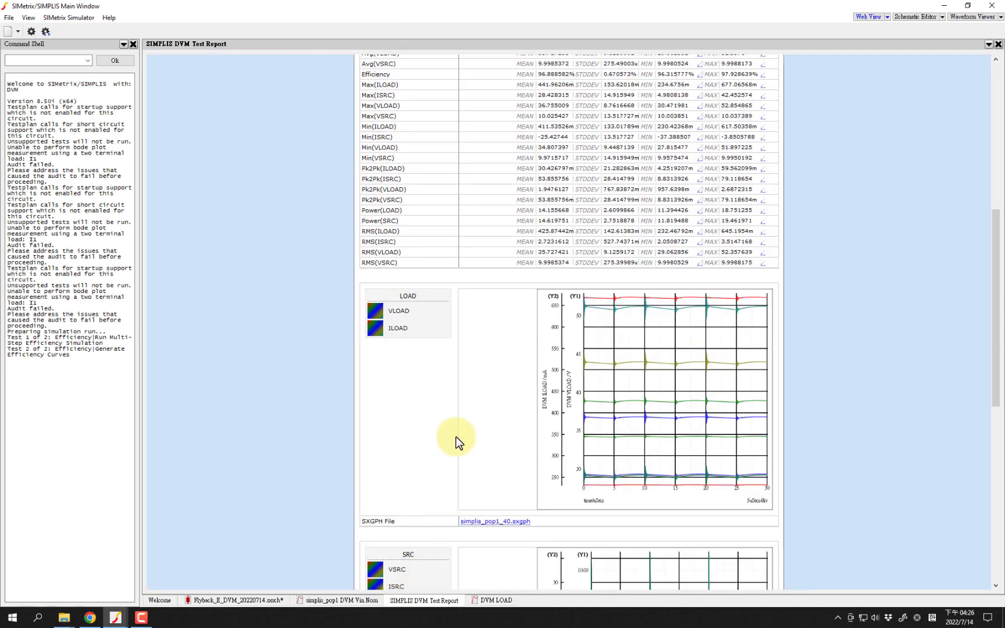
# Scroll down to the MULTI-STEP RESULTS table for the five load steps
pyautogui.scroll(-1, 526, 307)
pyautogui.scroll(-1, 526, 307)
pyautogui.scroll(-1, 526, 310)
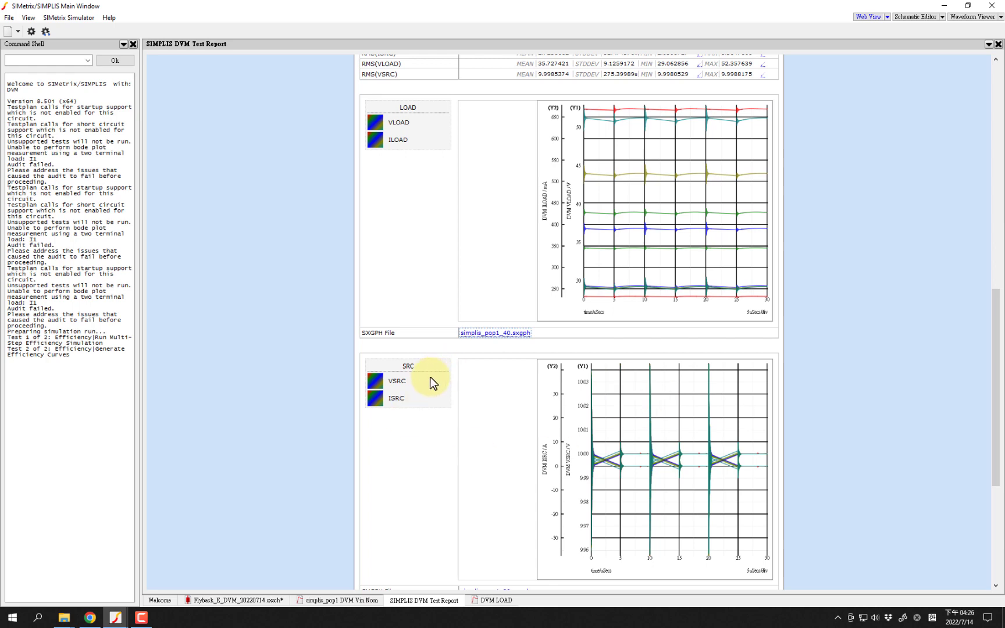
pyautogui.scroll(-1, 433, 382)
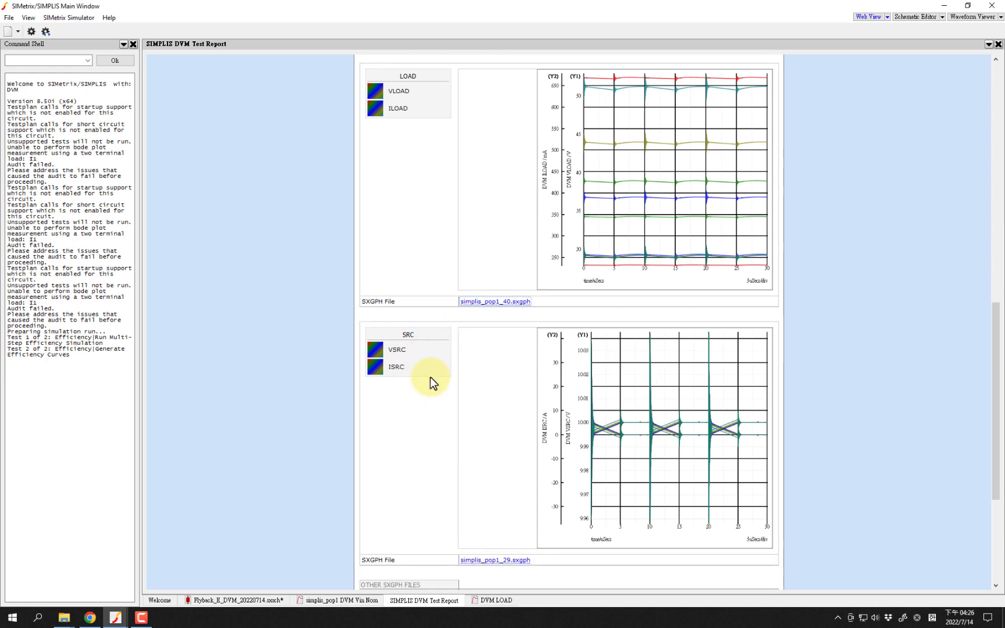
pyautogui.scroll(-1, 571, 455)
pyautogui.scroll(-1, 571, 455)
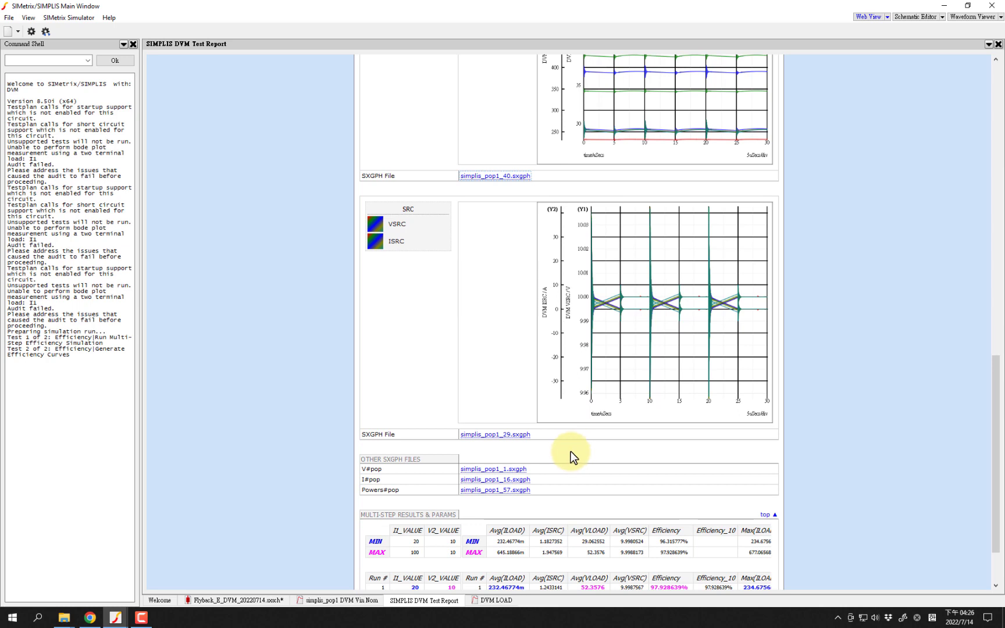
pyautogui.scroll(-1, 571, 451)
pyautogui.scroll(-1, 570, 452)
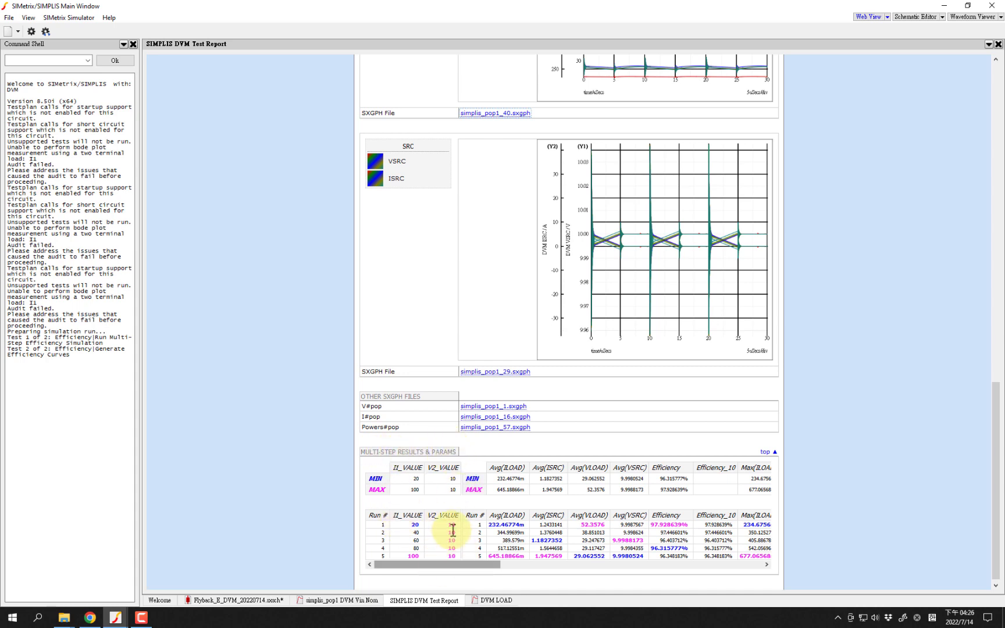
pyautogui.scroll(-1, 447, 551)
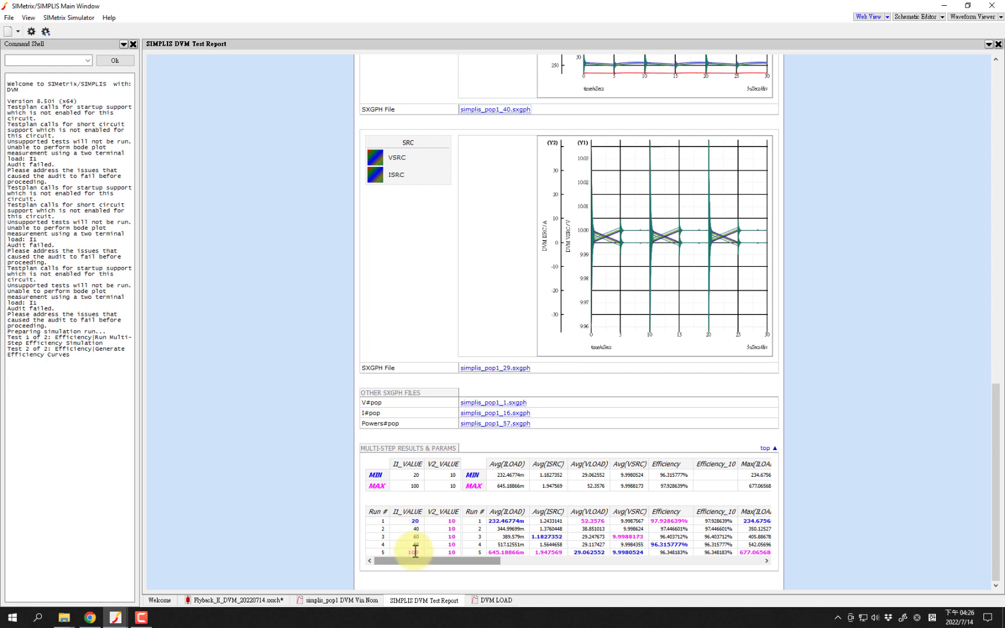
# Scroll across the results table's columns, then back to the top of the report
pyautogui.moveTo(422, 566); pyautogui.dragTo(438, 565)
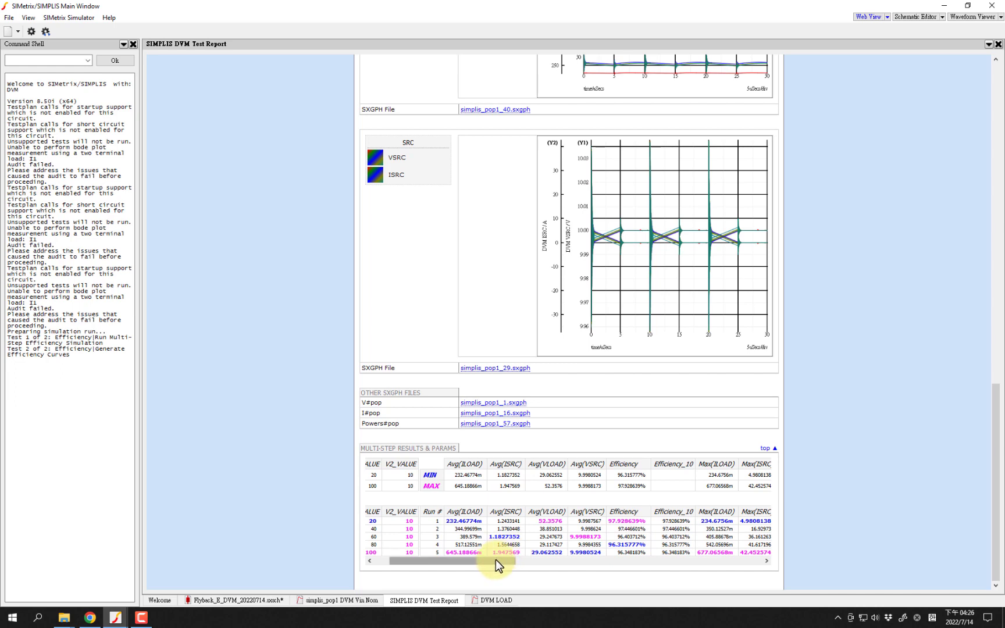
pyautogui.moveTo(495, 560); pyautogui.dragTo(561, 561)
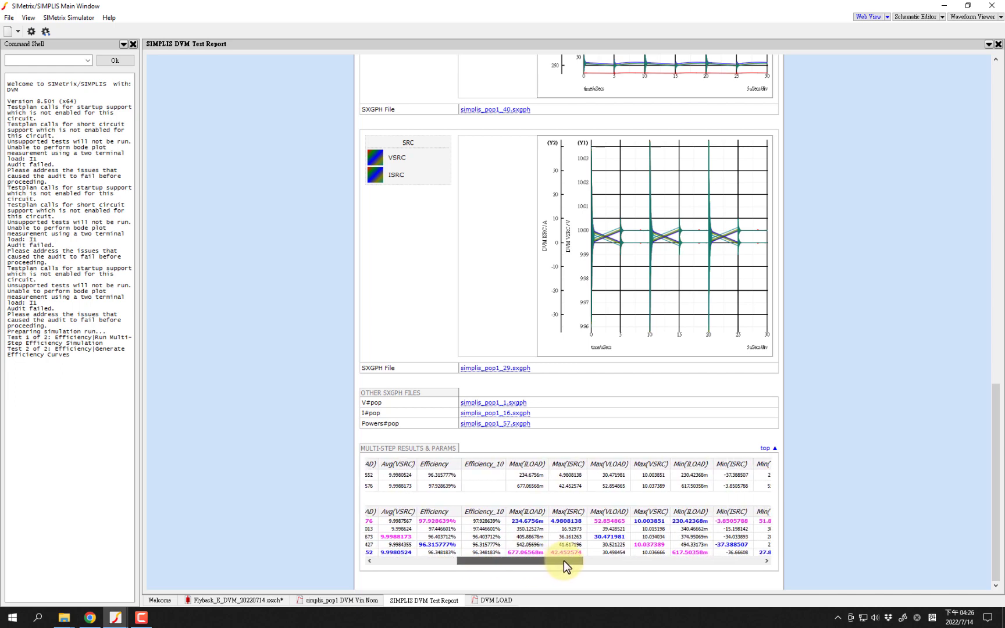
pyautogui.moveTo(561, 560); pyautogui.dragTo(754, 562)
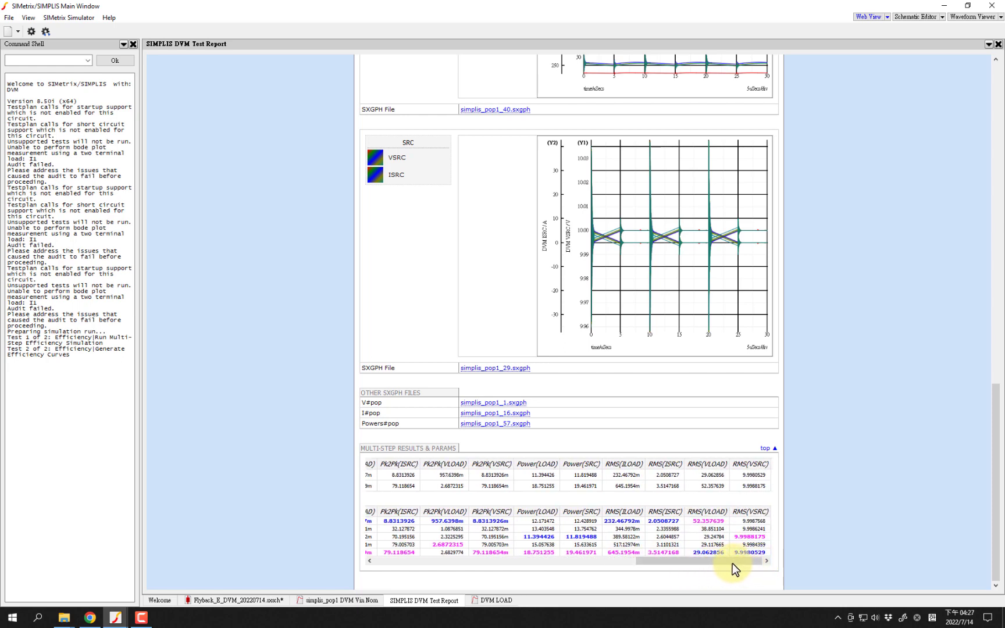
pyautogui.moveTo(725, 560); pyautogui.dragTo(440, 554)
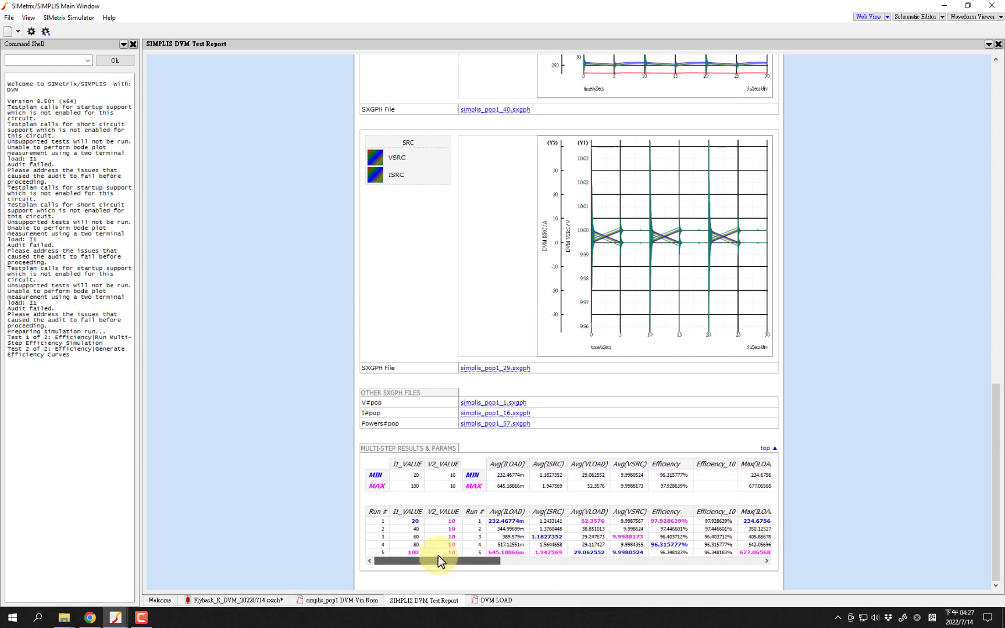
pyautogui.scroll(3, 539, 482)
pyautogui.scroll(5, 539, 482)
pyautogui.scroll(5, 547, 487)
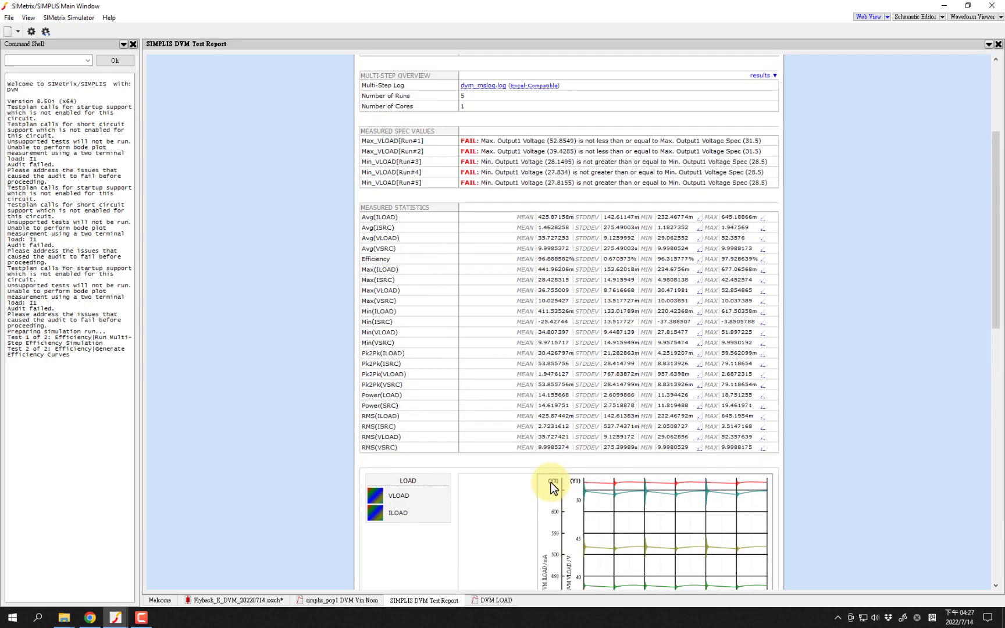
pyautogui.scroll(5, 550, 482)
# Return to the report overview and open the Test 2 Generate Efficiency Curves report
pyautogui.click(747, 67)
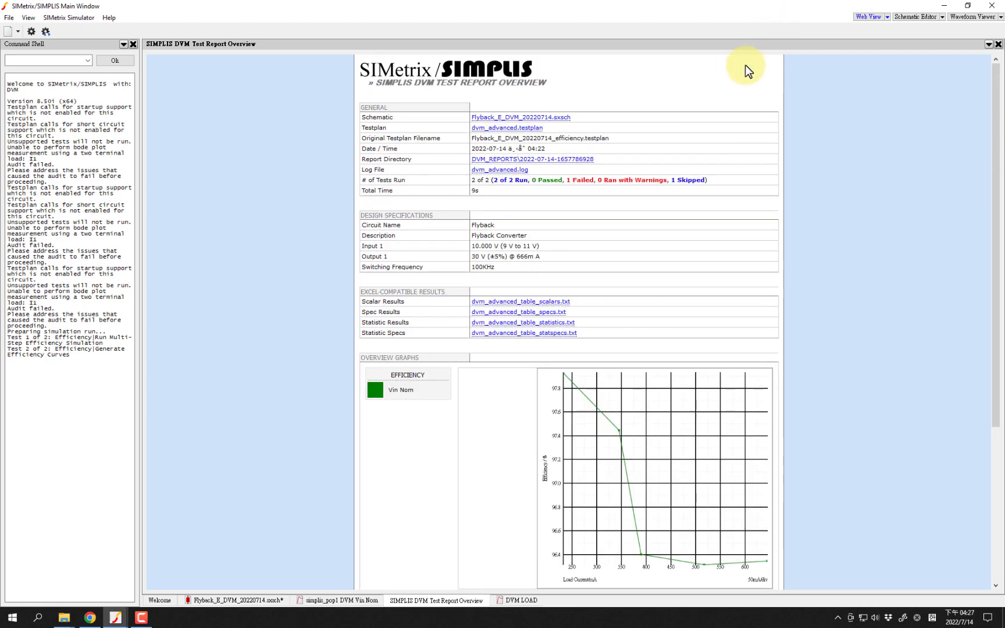
pyautogui.scroll(-5, 447, 402)
pyautogui.scroll(-2, 644, 379)
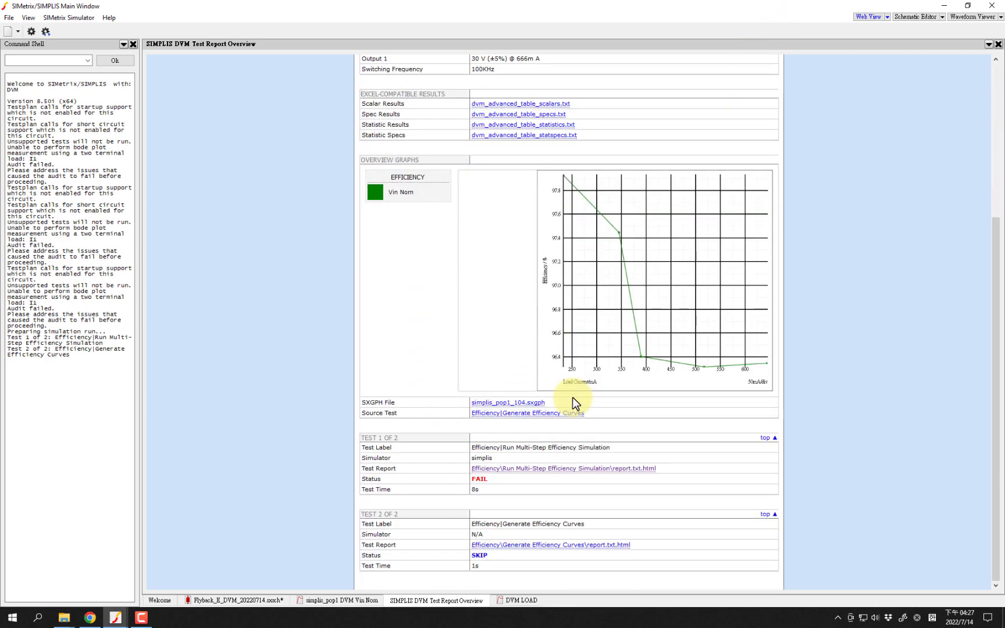
pyautogui.click(529, 547)
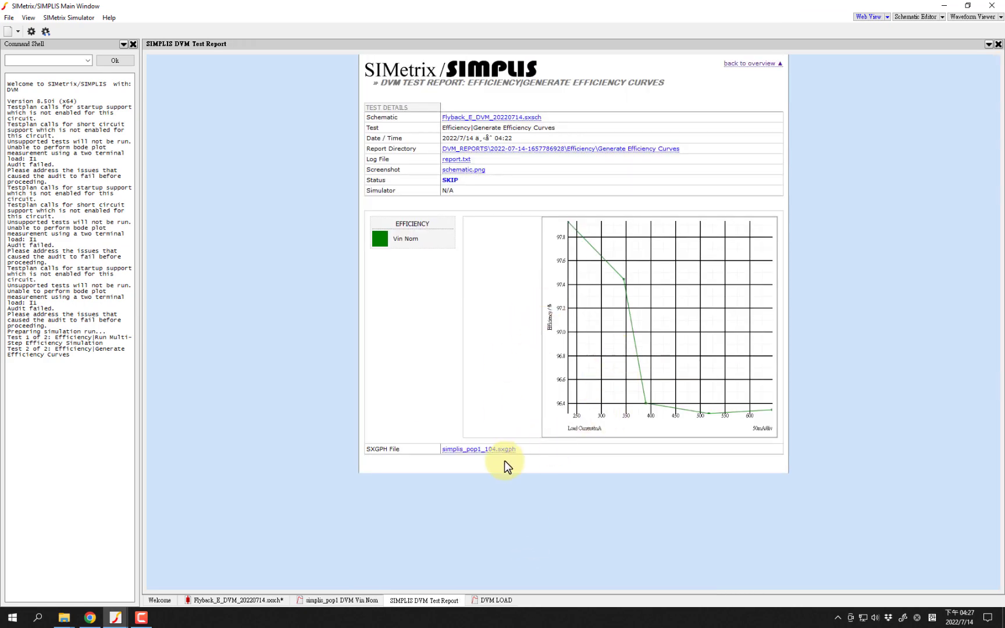
# Plot the efficiency curve full-size, measure the Vin Nom curve's average (about 96.77%), then close it
pyautogui.click(478, 451)
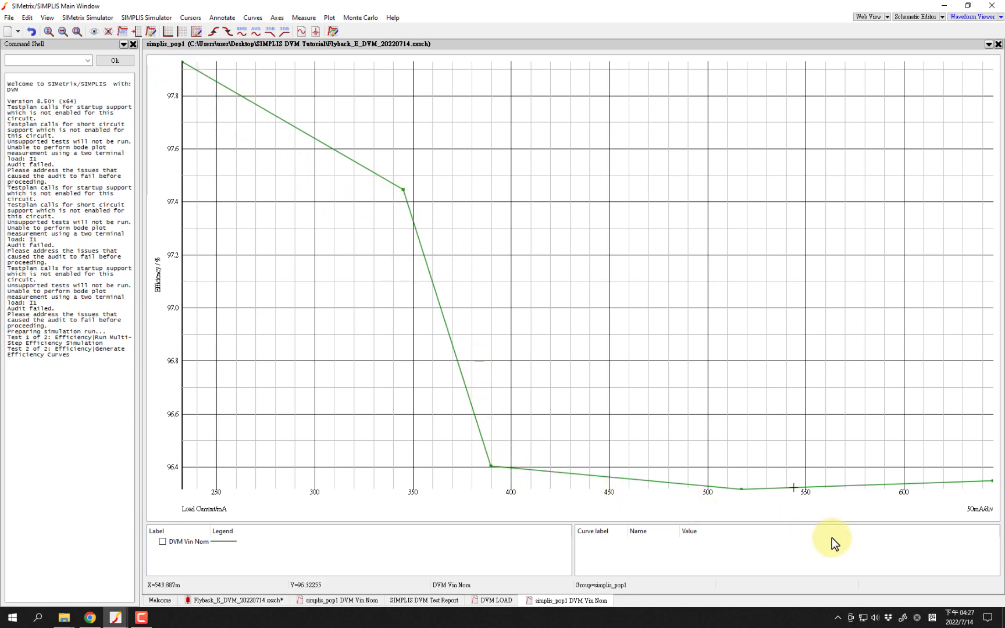
pyautogui.click(401, 189)
pyautogui.click(254, 36)
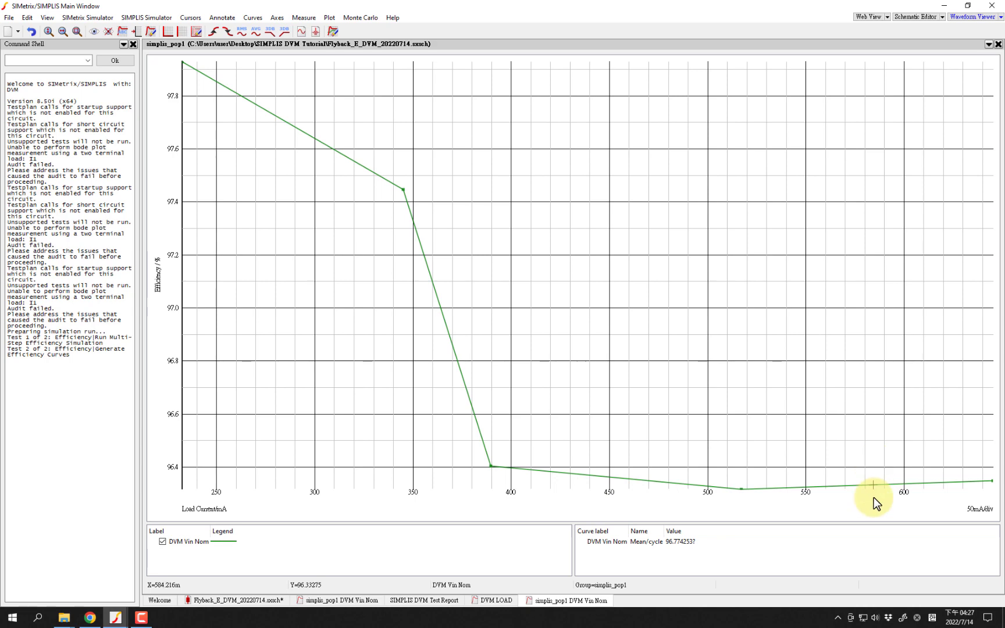
pyautogui.click(998, 44)
# Close the previous test report and load waveforms, then bring up the DVM menu
pyautogui.click(997, 45)
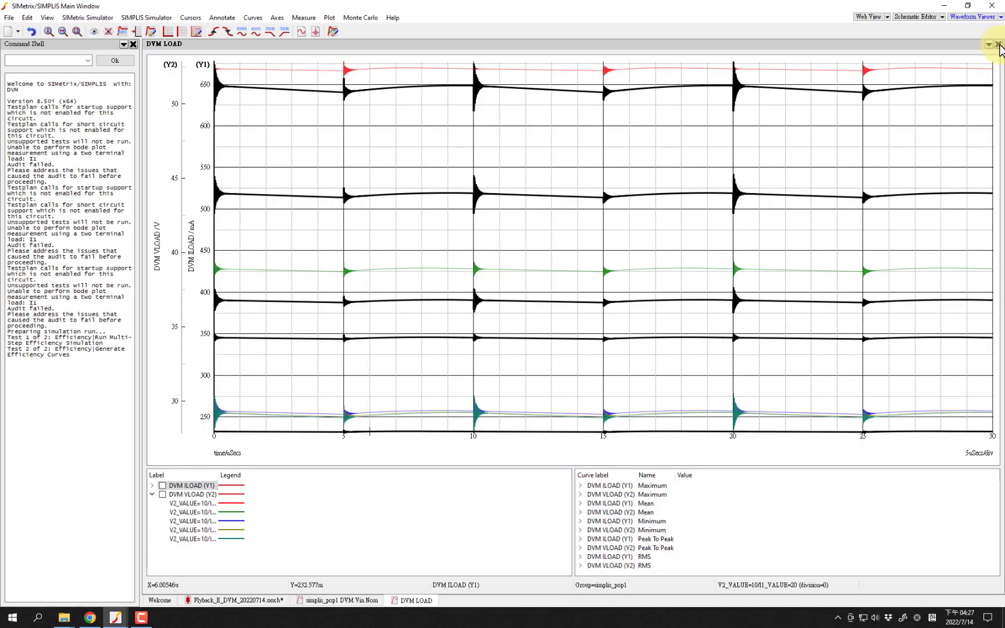
pyautogui.click(997, 44)
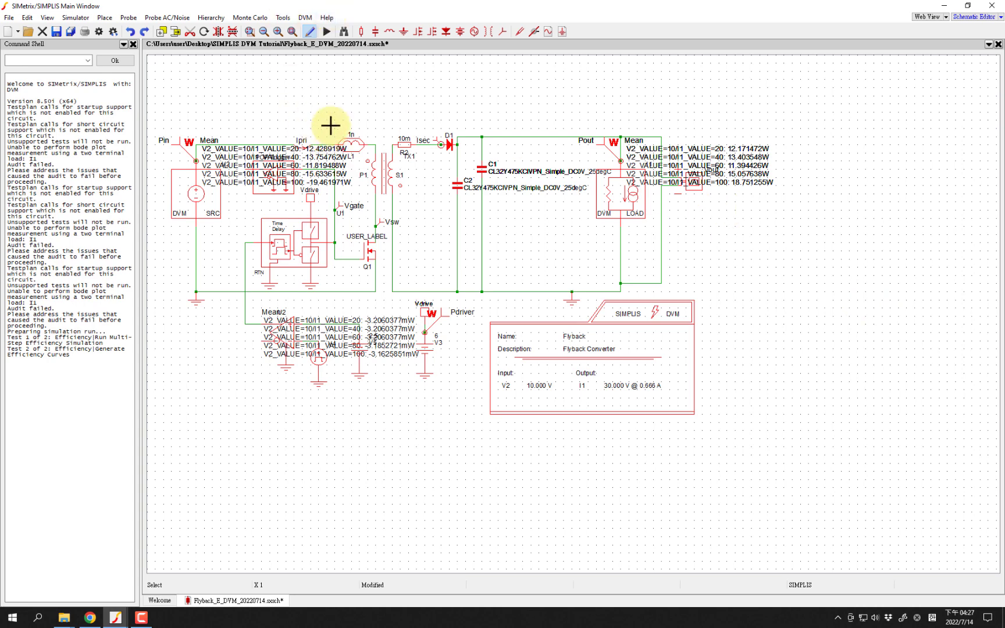
pyautogui.click(308, 18)
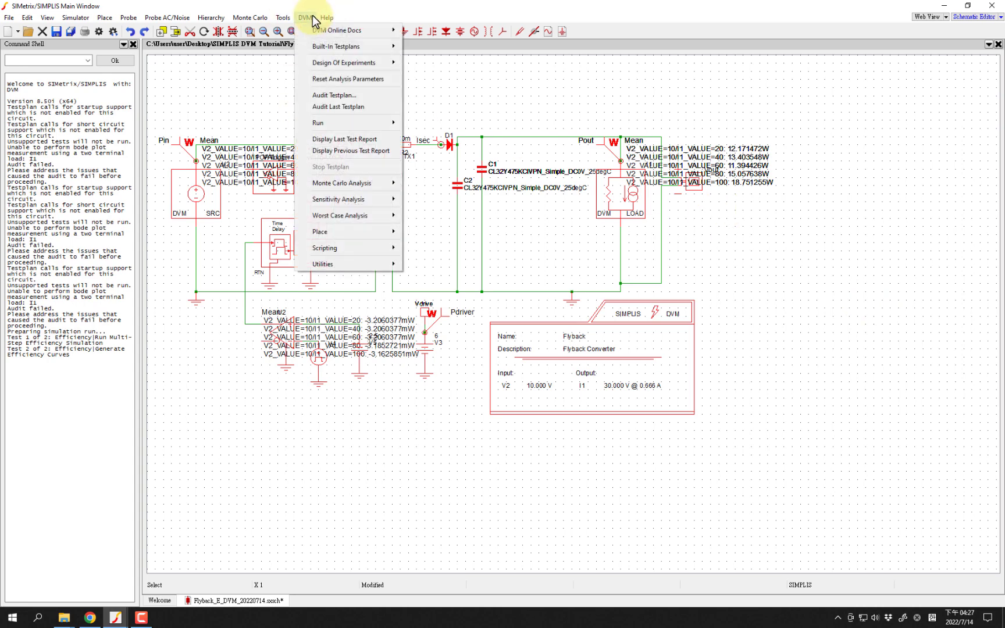
pyautogui.moveTo(336, 47)
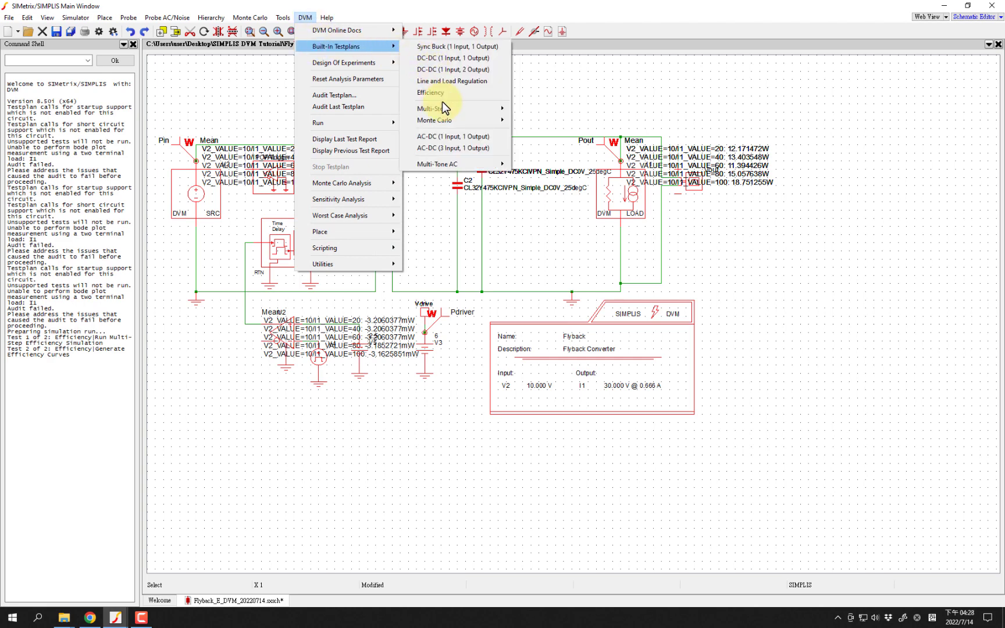
# Start the Efficiency testplan and set load from 10% to 100% in 10% steps
pyautogui.click(437, 94)
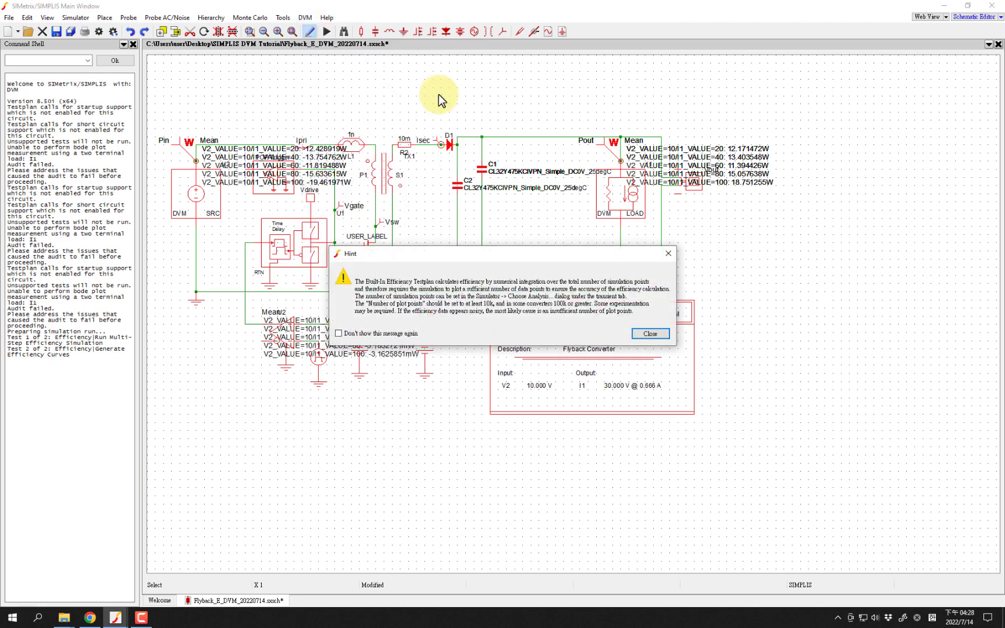
pyautogui.click(645, 333)
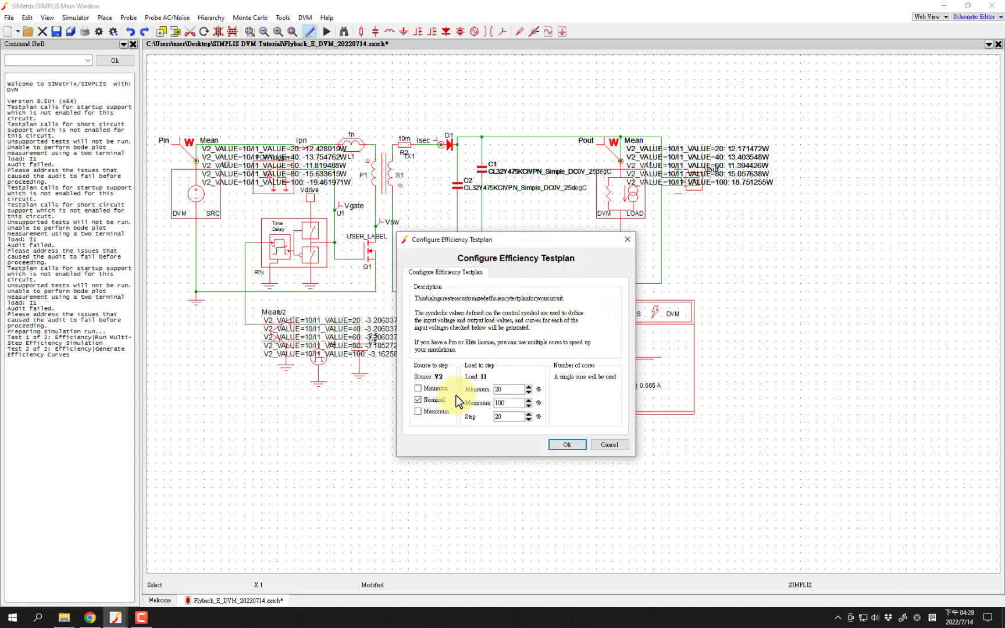
pyautogui.click(504, 389)
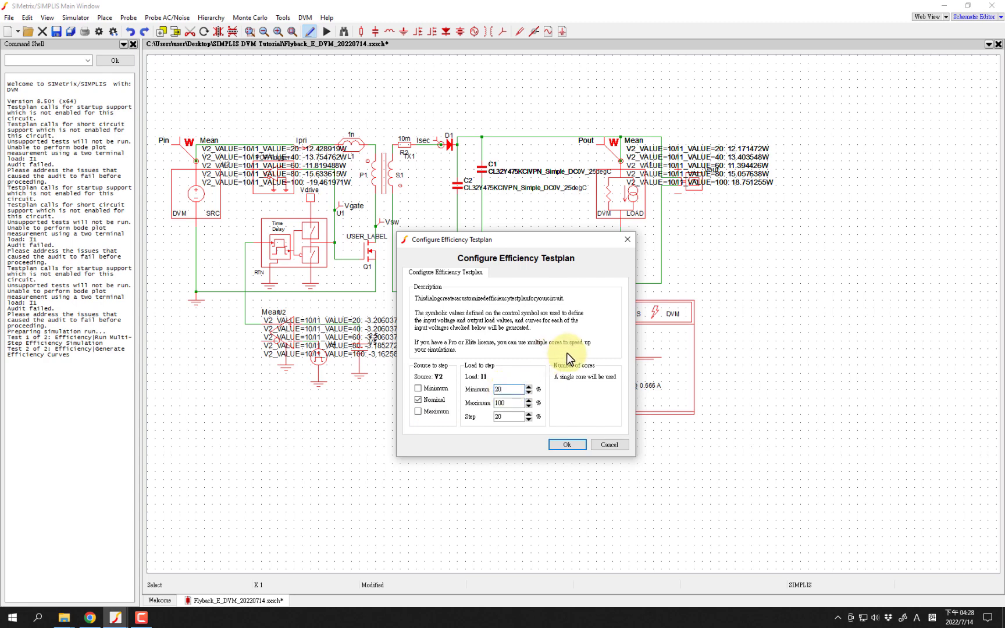
pyautogui.write('10')
pyautogui.click(505, 416)
pyautogui.write('10')
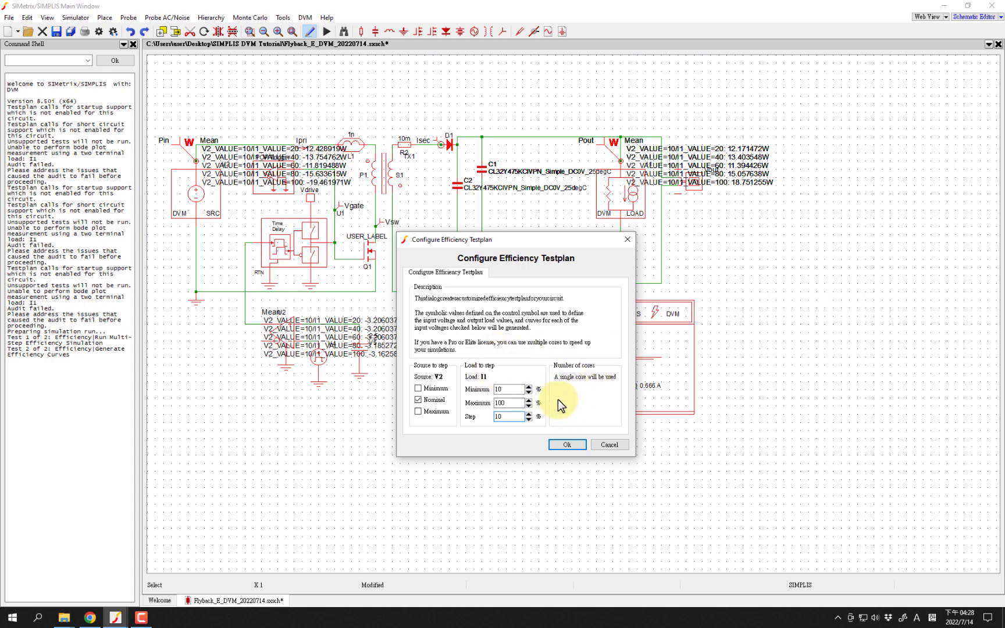
# Save the testplan as Flyback_E_DVM_20220714_efficiency2.testplan and run both efficiency tests
pyautogui.click(566, 445)
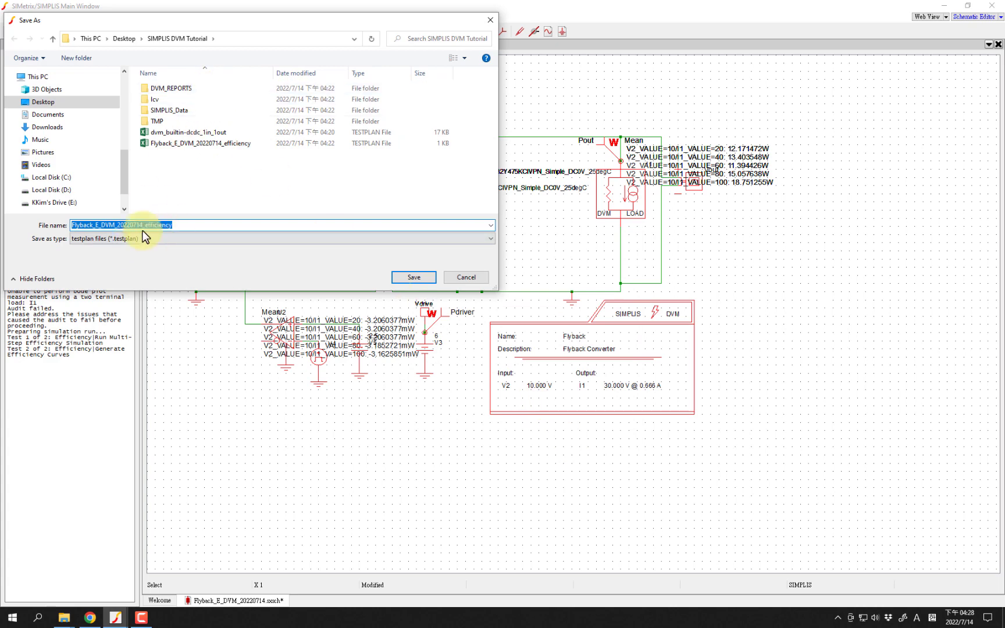
pyautogui.click(185, 225)
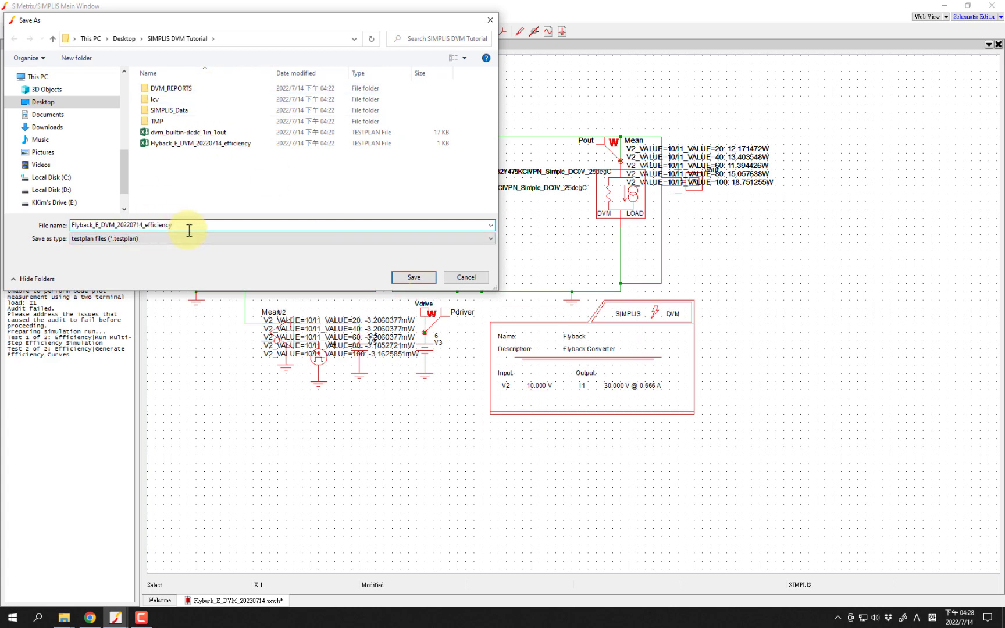
pyautogui.write('2')
pyautogui.click(400, 277)
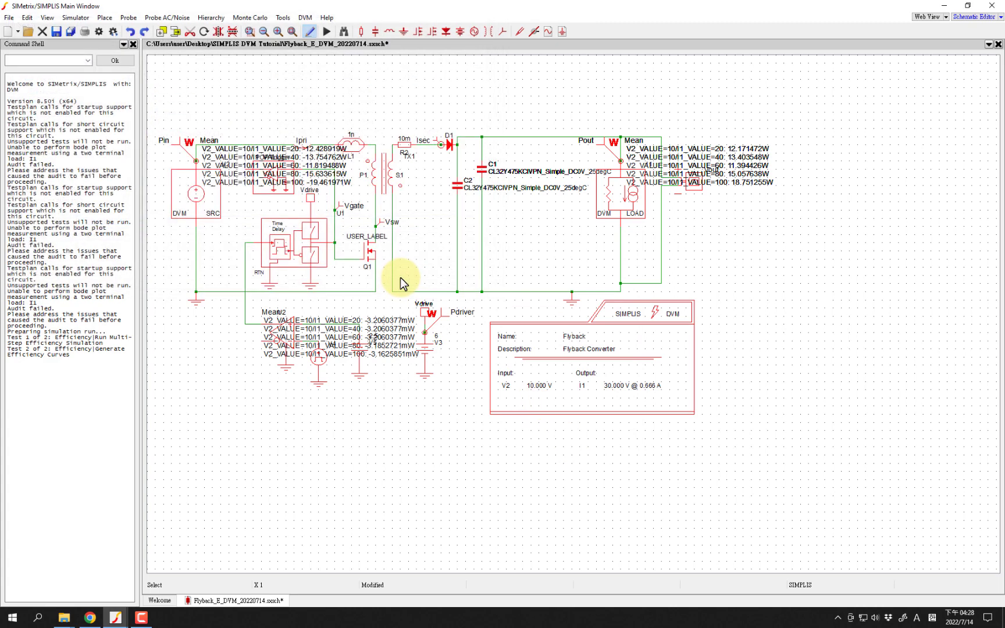
pyautogui.click(443, 105)
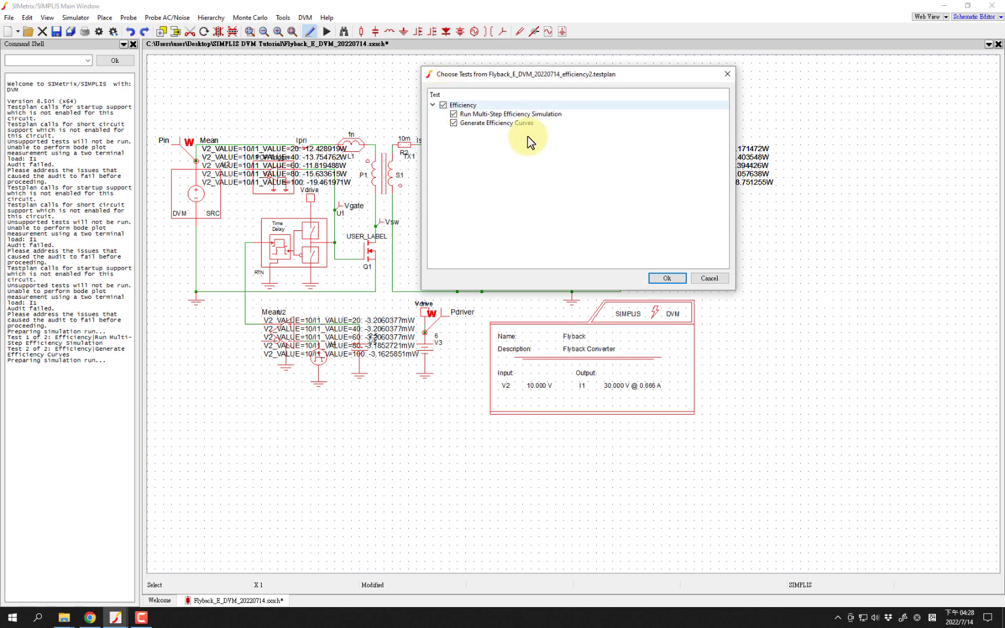
pyautogui.click(655, 278)
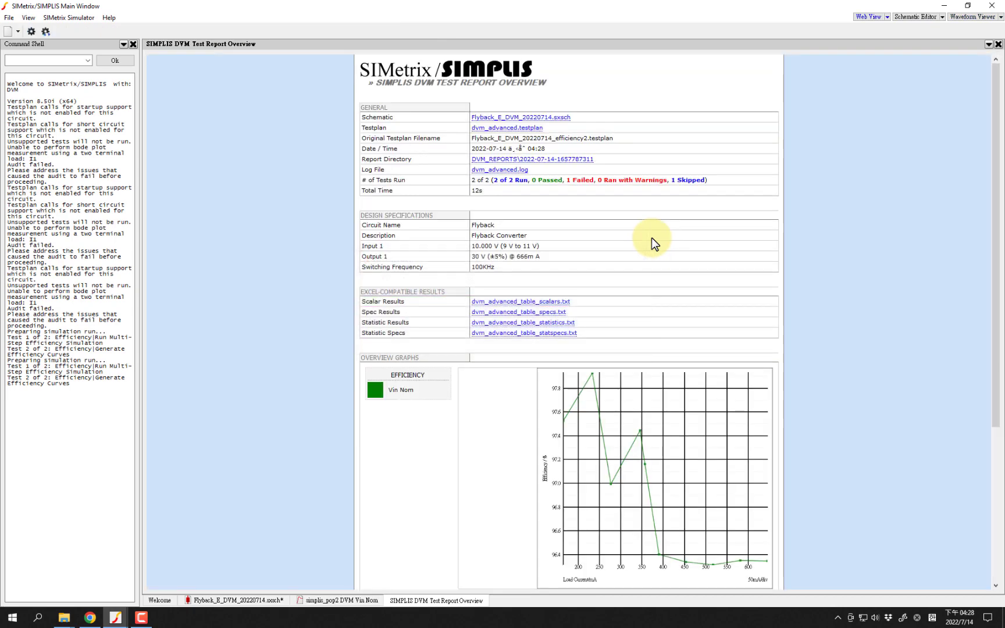
# Scroll the overview and open the Efficiency|Run Multi-Step Efficiency Simulation report
pyautogui.scroll(-2, 641, 284)
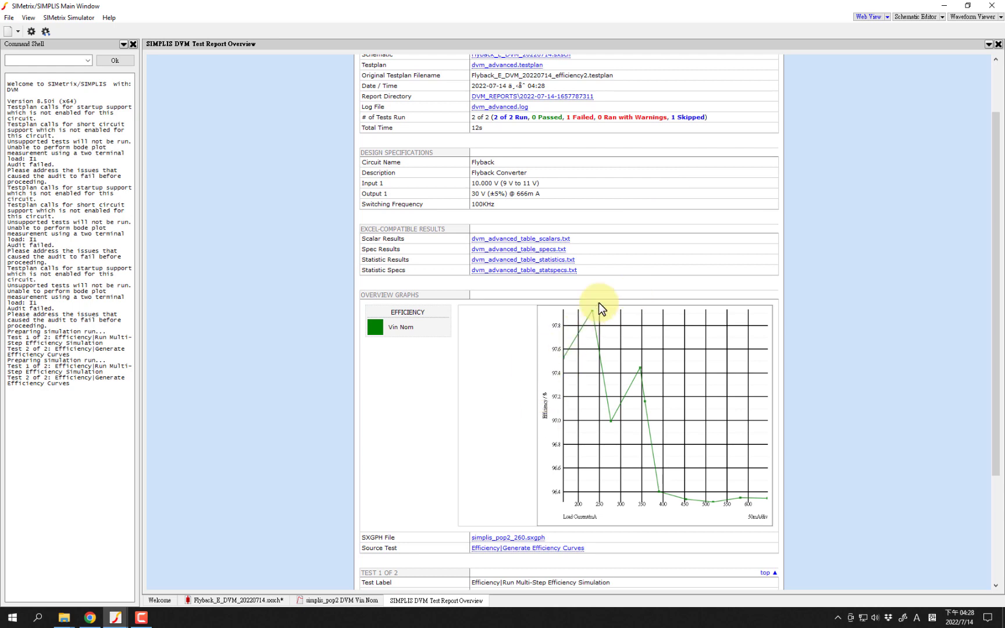
pyautogui.scroll(-1, 598, 302)
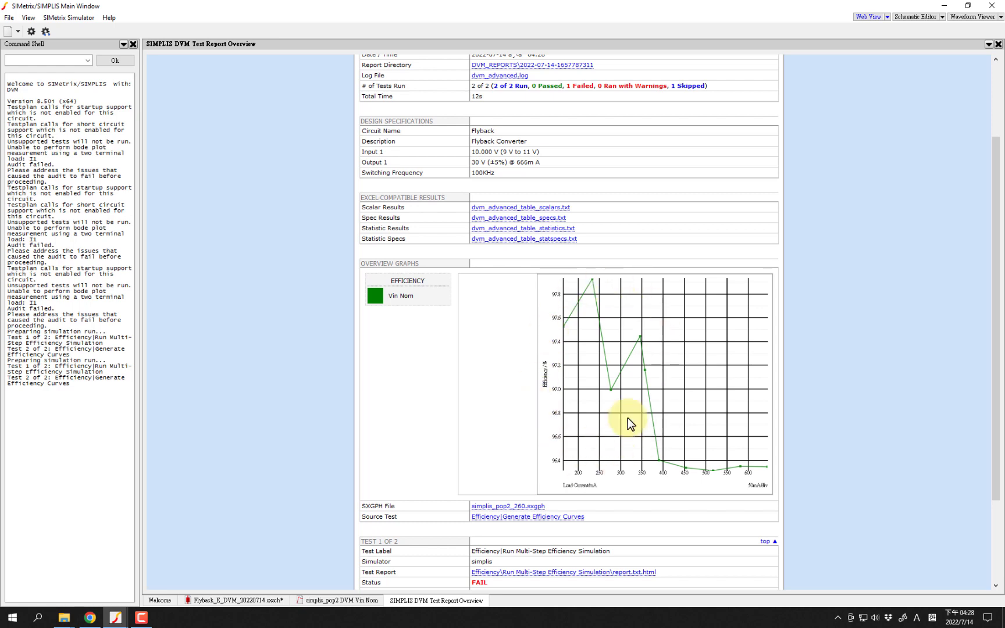
pyautogui.scroll(-1, 573, 363)
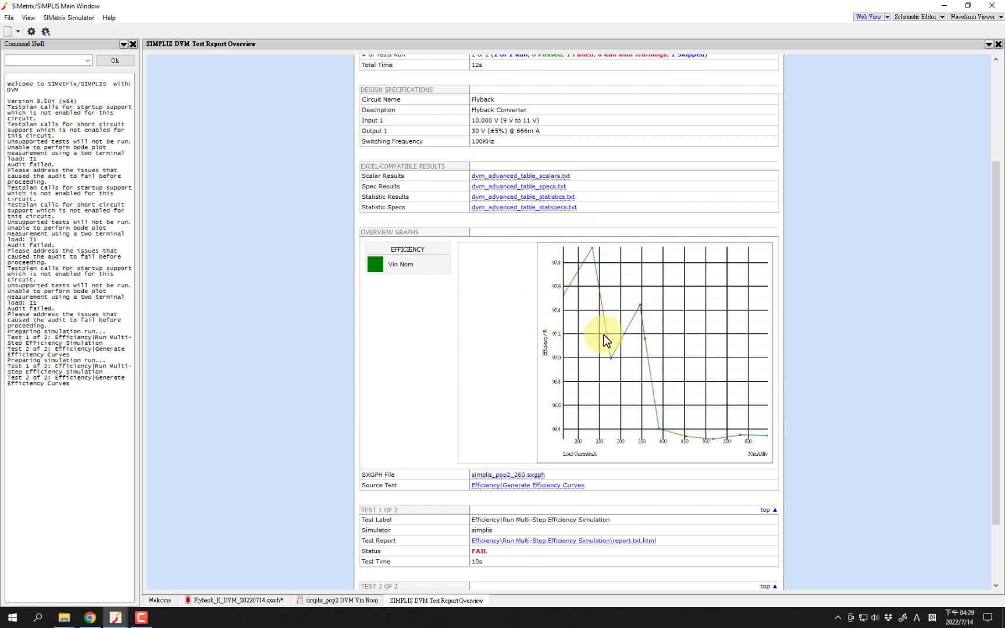
pyautogui.scroll(-3, 601, 319)
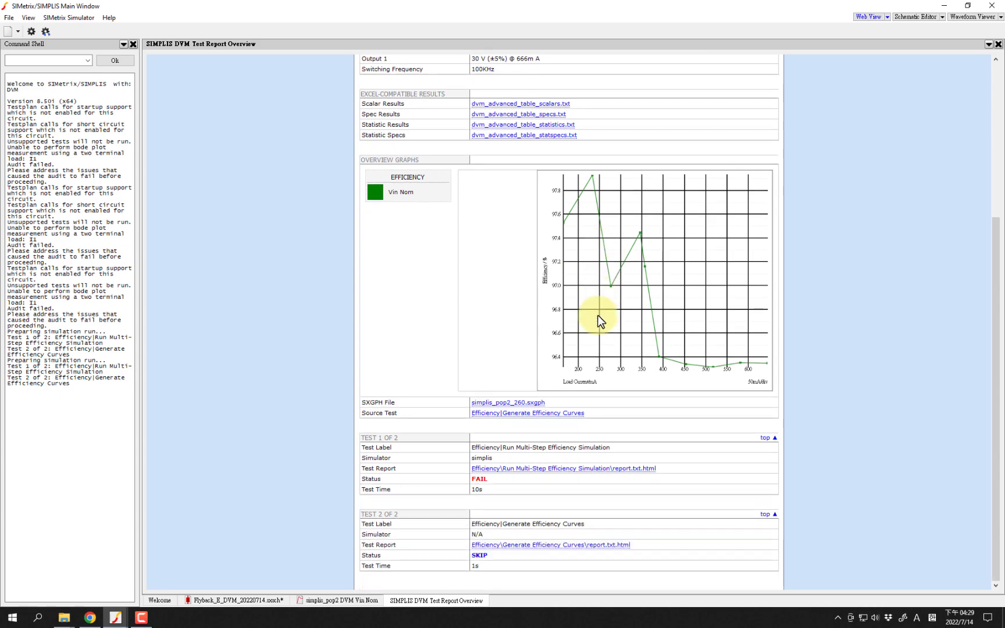
pyautogui.click(547, 470)
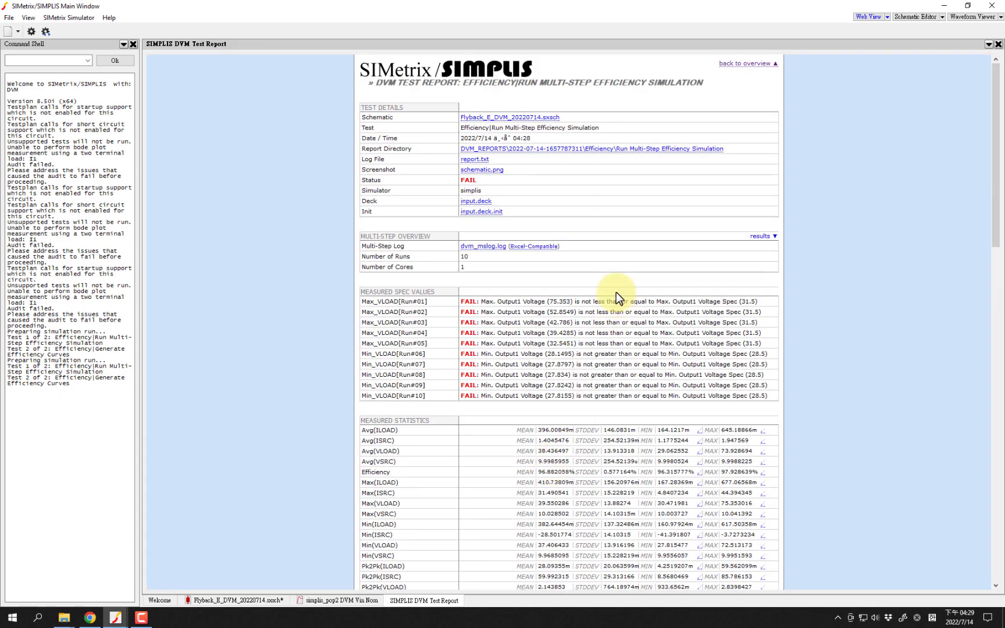
# Scroll down to the MULTI-STEP RESULTS & PARAMS table showing all ten load runs
pyautogui.scroll(-4, 616, 292)
pyautogui.scroll(-4, 620, 297)
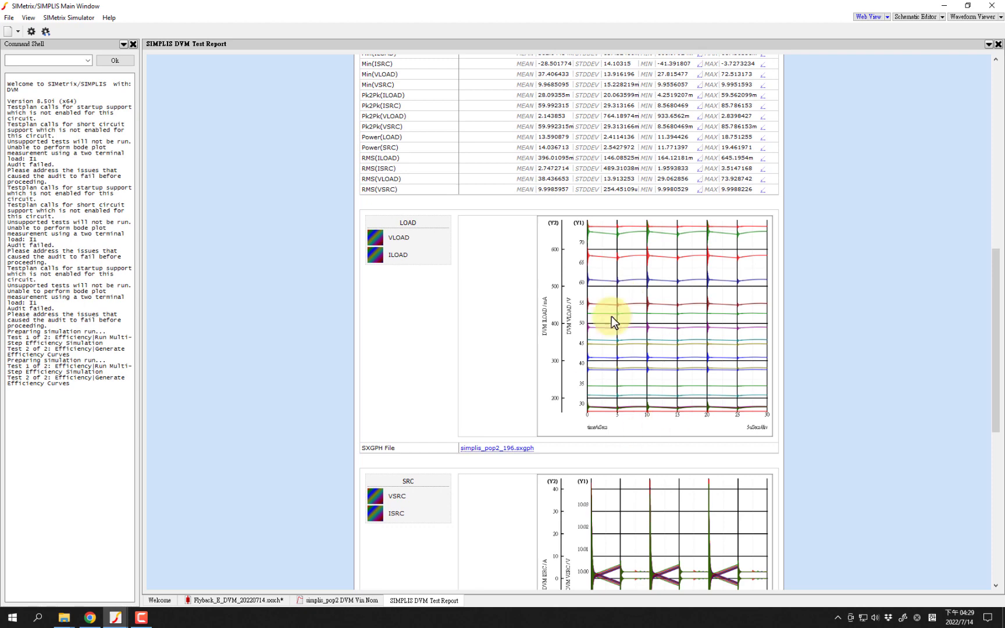
pyautogui.scroll(-1, 653, 314)
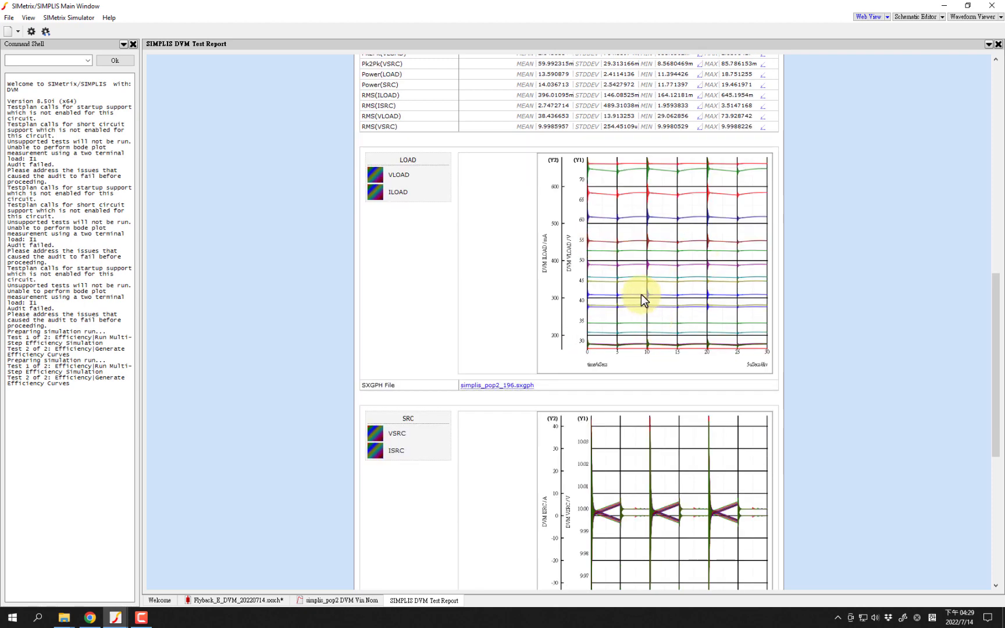
pyautogui.scroll(-2, 615, 484)
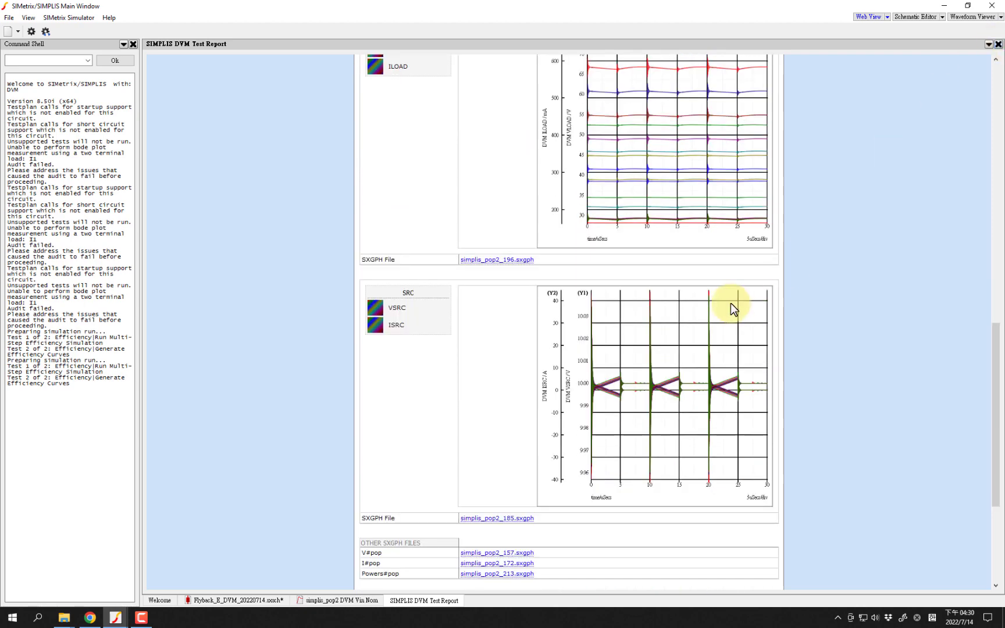
pyautogui.scroll(-3, 731, 303)
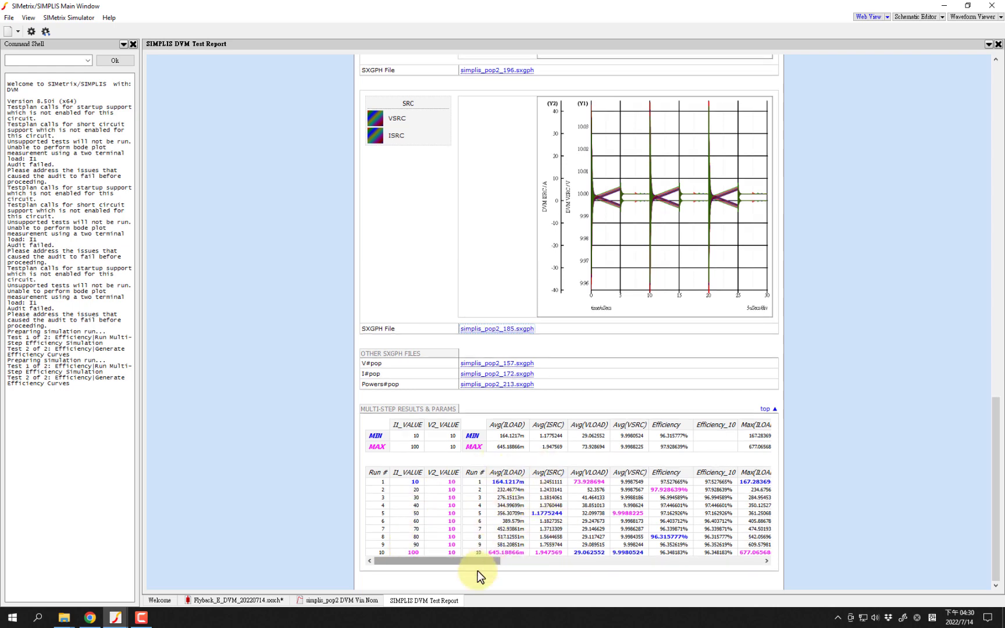
pyautogui.moveTo(476, 559); pyautogui.dragTo(503, 558)
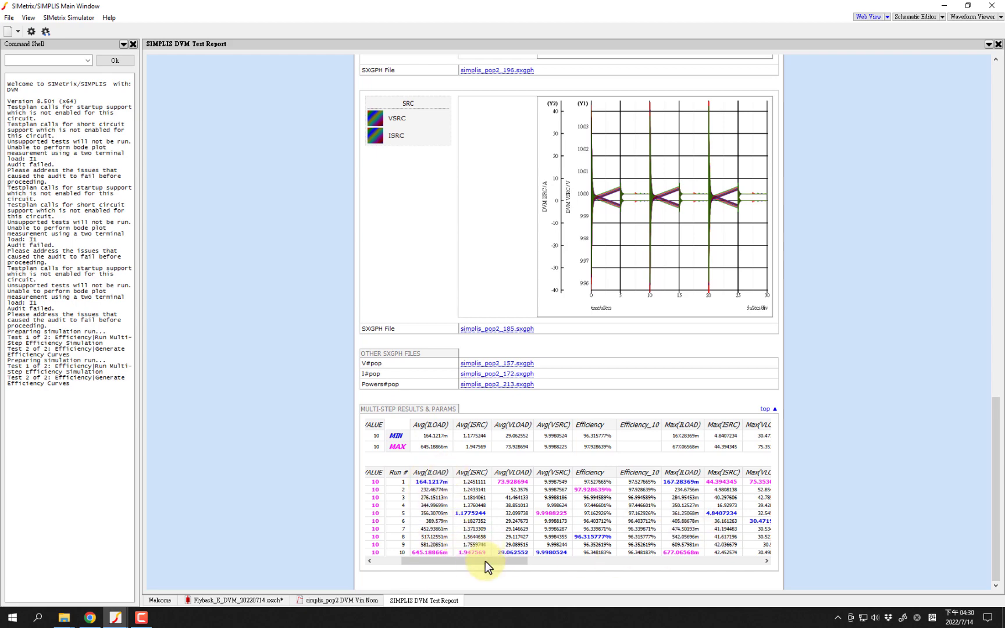
pyautogui.moveTo(485, 561)
pyautogui.mouseDown()
pyautogui.moveTo(669, 560)
pyautogui.moveTo(456, 515)
pyautogui.mouseUp()
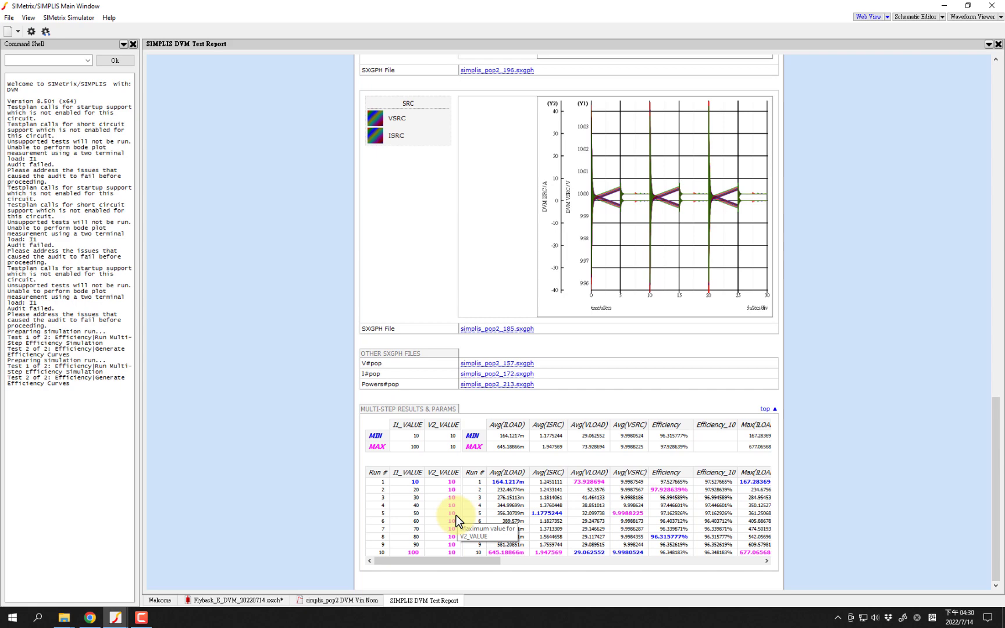
pyautogui.scroll(1, 645, 333)
pyautogui.scroll(7, 636, 330)
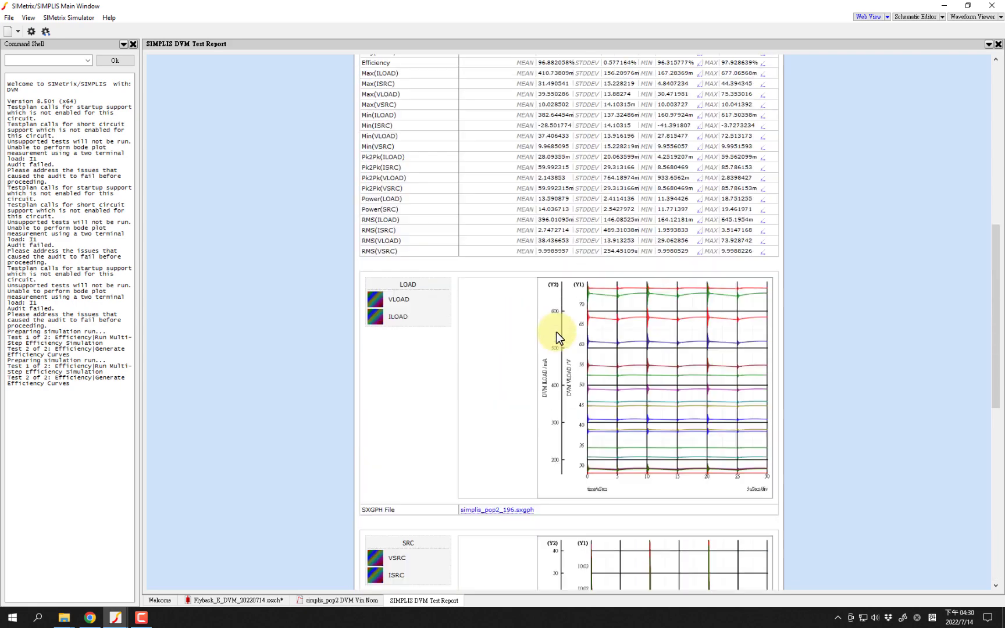
pyautogui.scroll(7, 558, 332)
pyautogui.scroll(1, 583, 337)
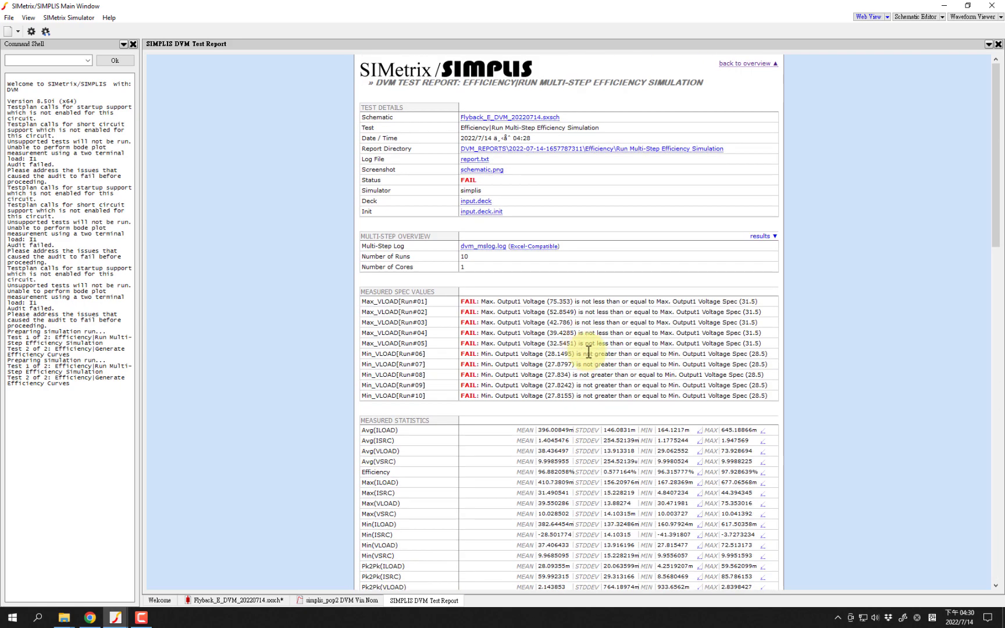
# Return to the report overview, close it with Ctrl+F4, then close the efficiency curve graph
pyautogui.click(743, 65)
pyautogui.scroll(-1, 529, 336)
pyautogui.scroll(-3, 539, 300)
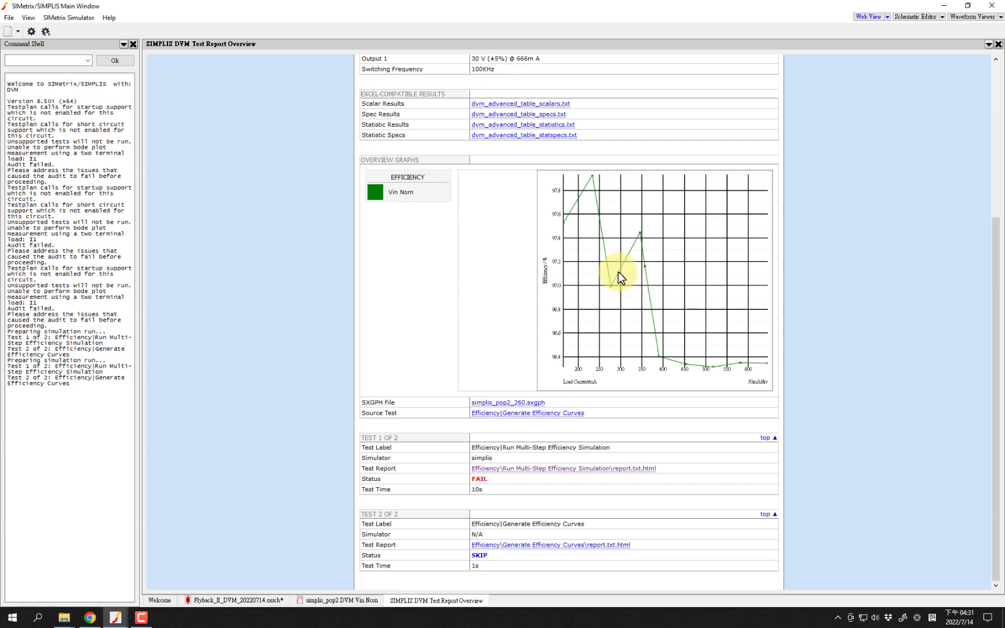
pyautogui.hotkey('ctrl', 'F4')
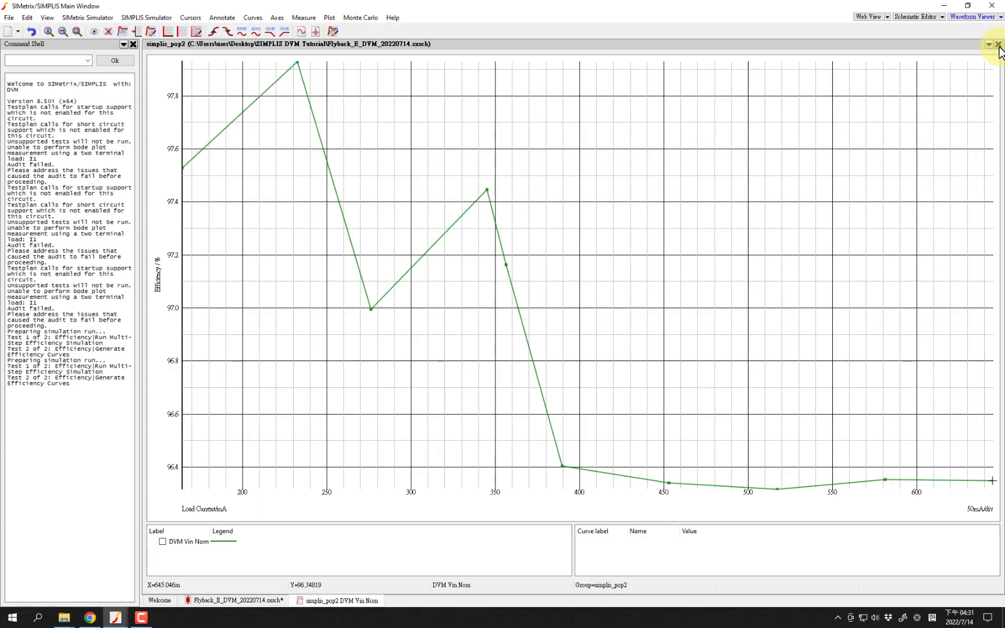
pyautogui.click(997, 44)
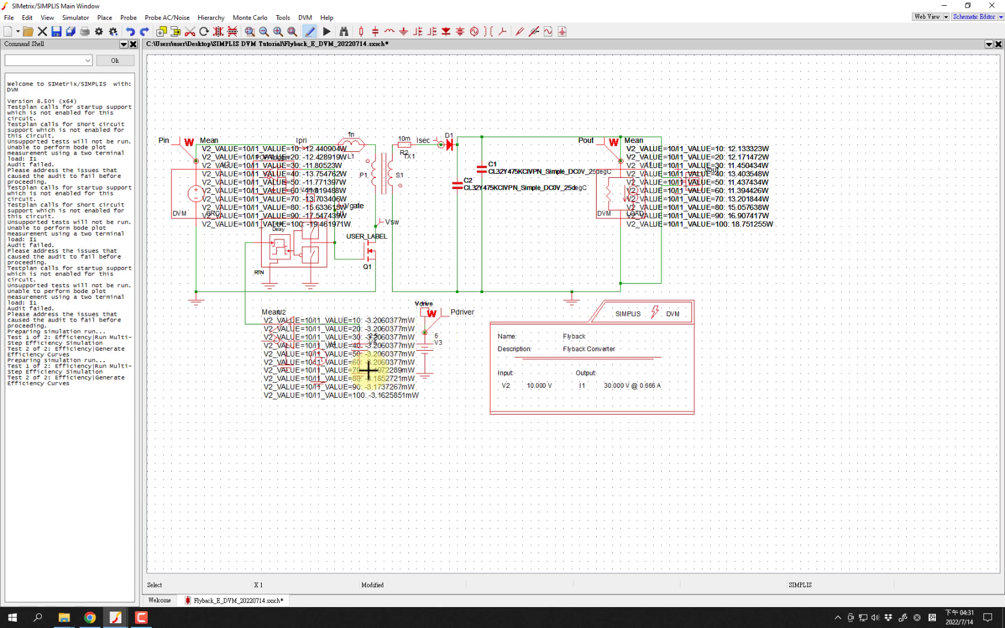